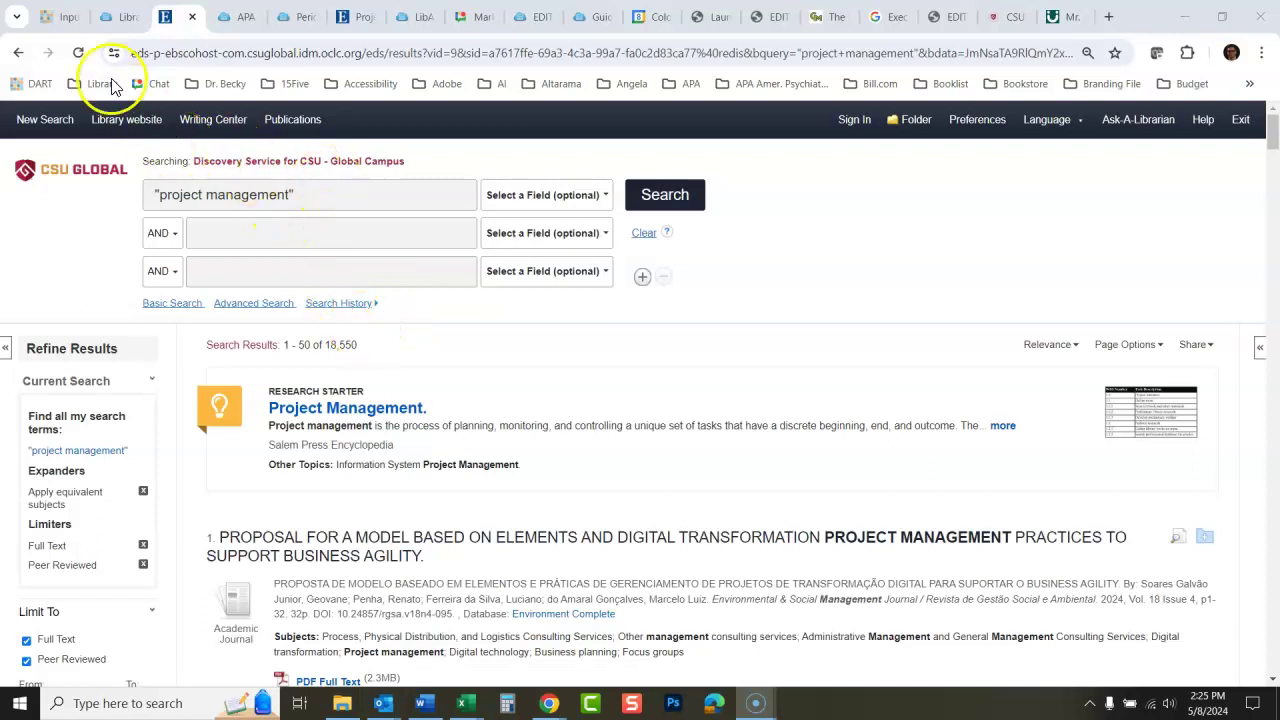
- Open the detailed record of "Project Management of the Future: Working on Projects in the Current Field of Tension of Change" from the search results
{"action": "left_click", "coordinate": [121, 17]}
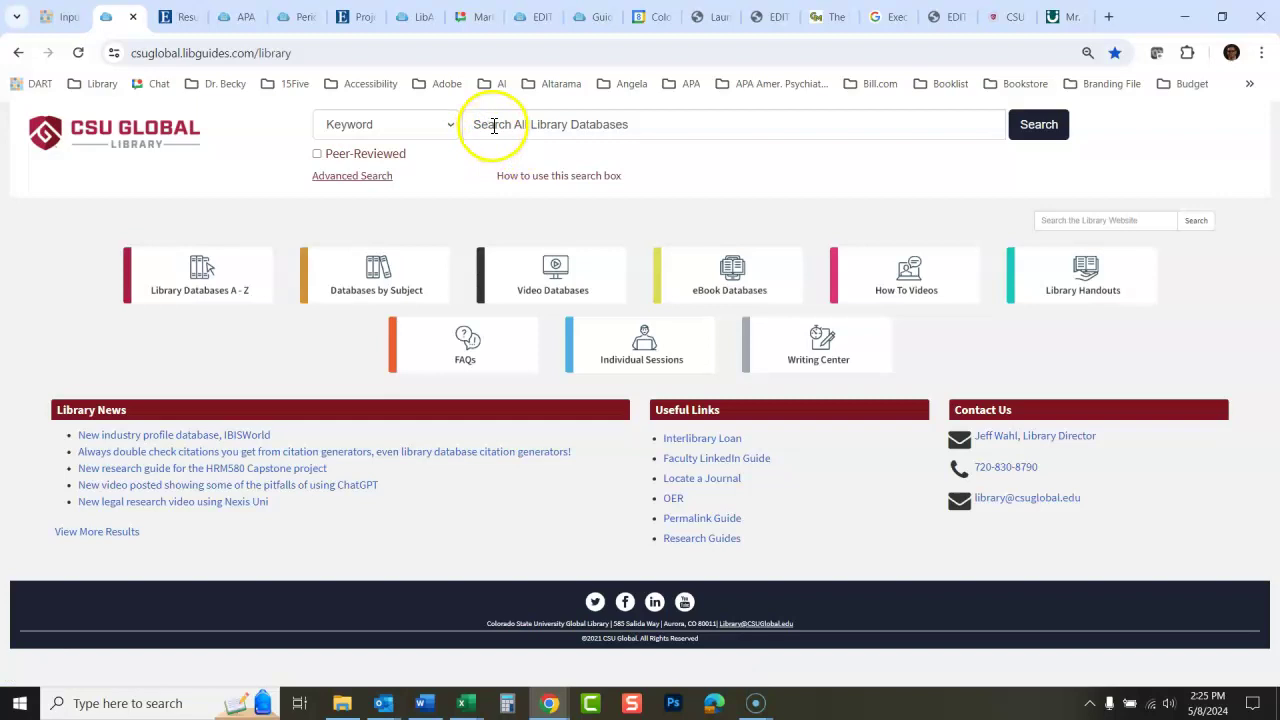
{"action": "left_click", "coordinate": [183, 17]}
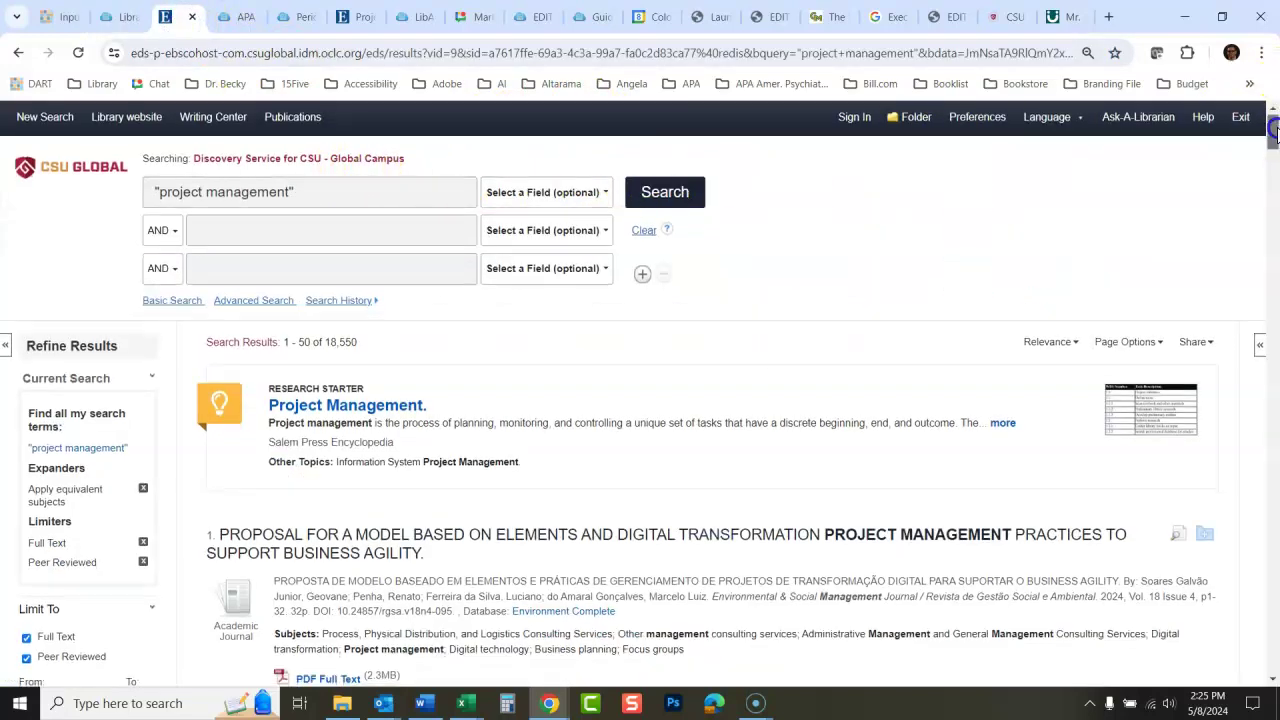
{"action": "scroll", "coordinate": [1249, 140], "scroll_direction": "down", "scroll_amount": 3}
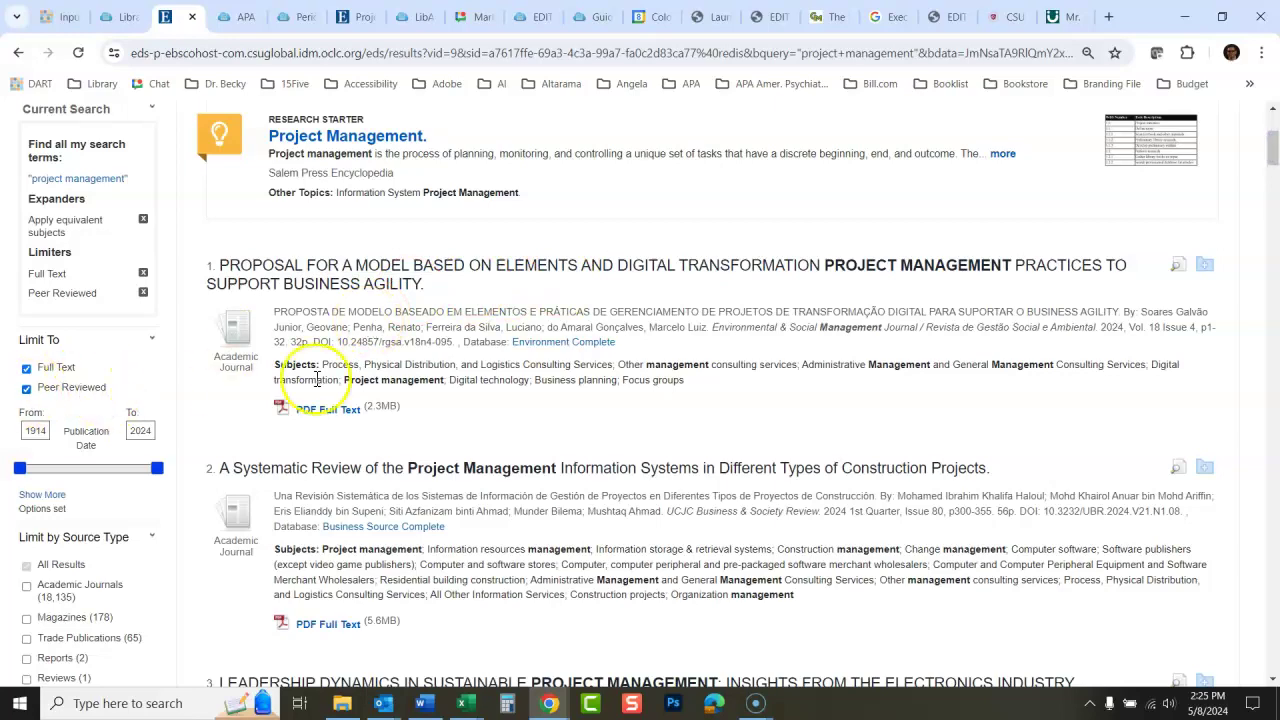
{"action": "left_click_drag", "start_coordinate": [1273, 148], "coordinate": [1273, 199]}
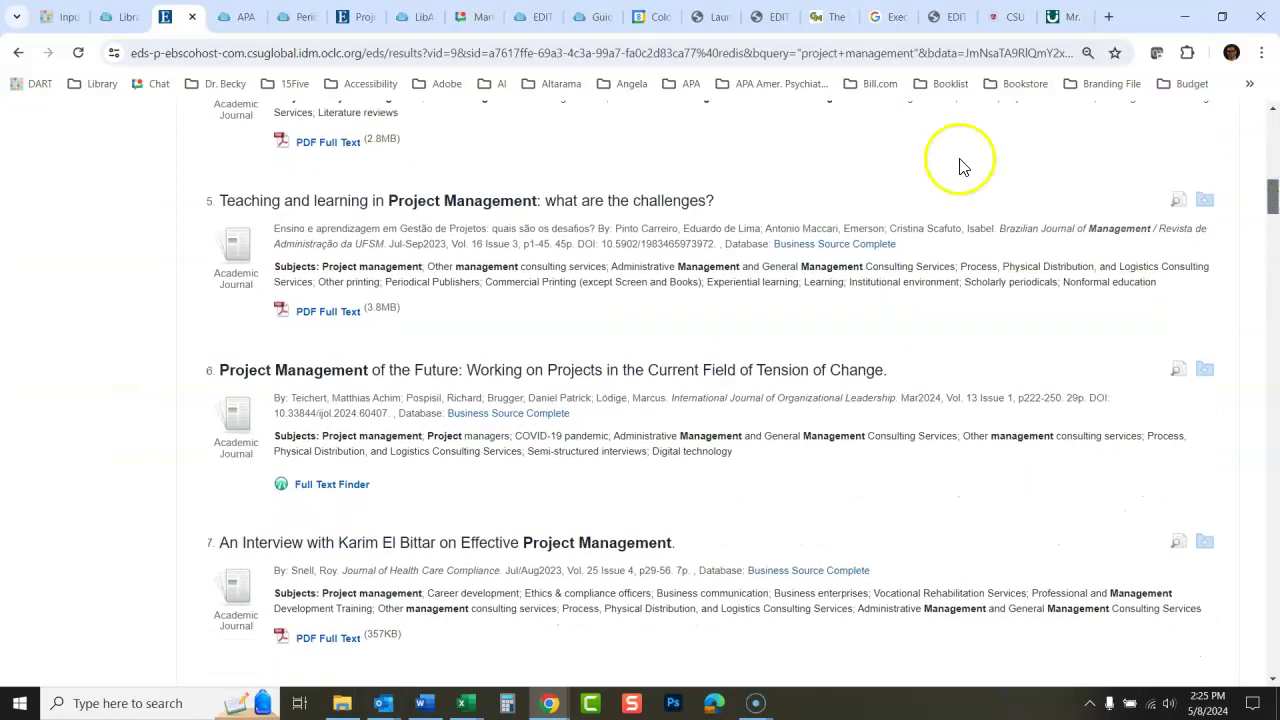
{"action": "left_click", "coordinate": [478, 372]}
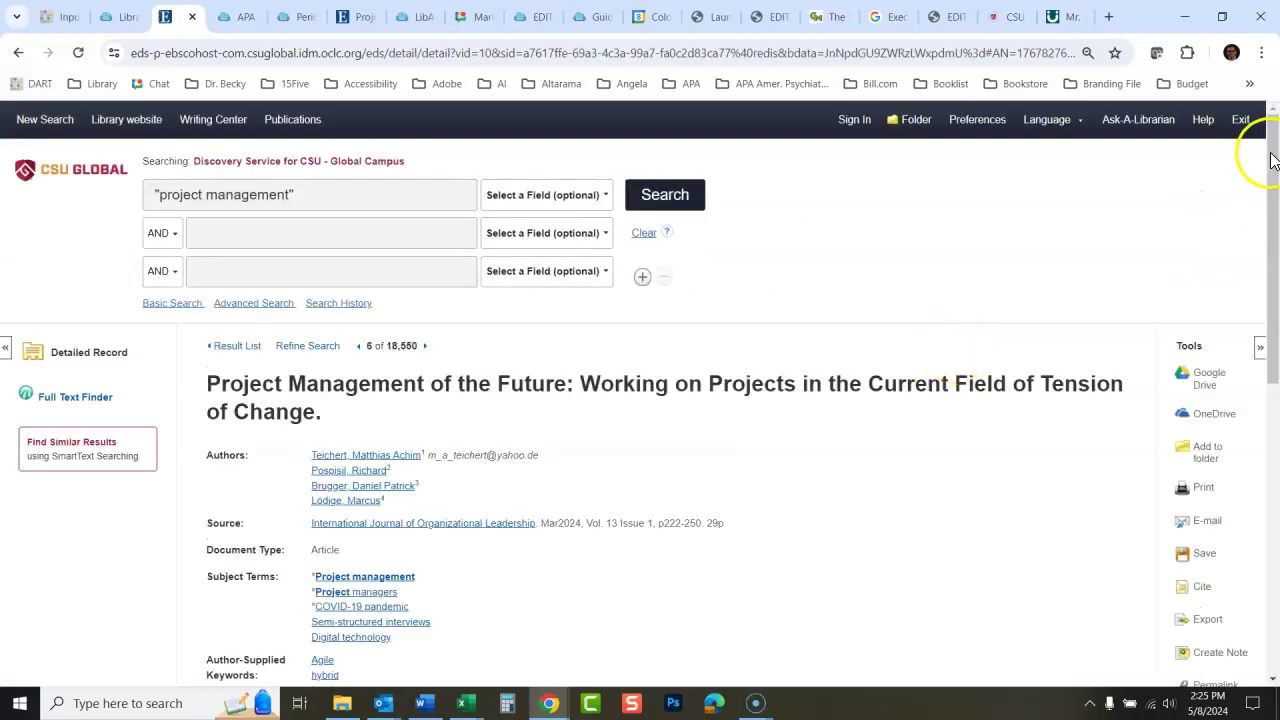
- Copy the APA 7th Edition reference from the article's citation formats
{"action": "left_click_drag", "start_coordinate": [1272, 157], "coordinate": [1274, 219]}
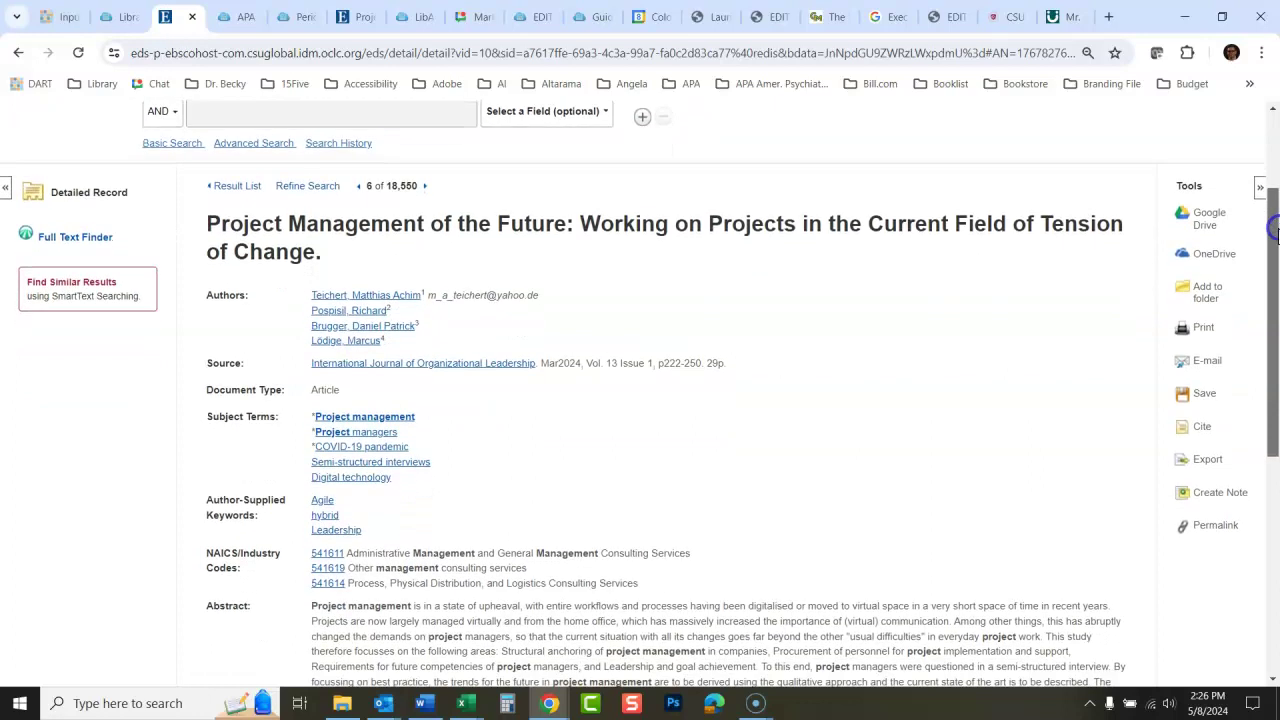
{"action": "left_click", "coordinate": [1203, 437]}
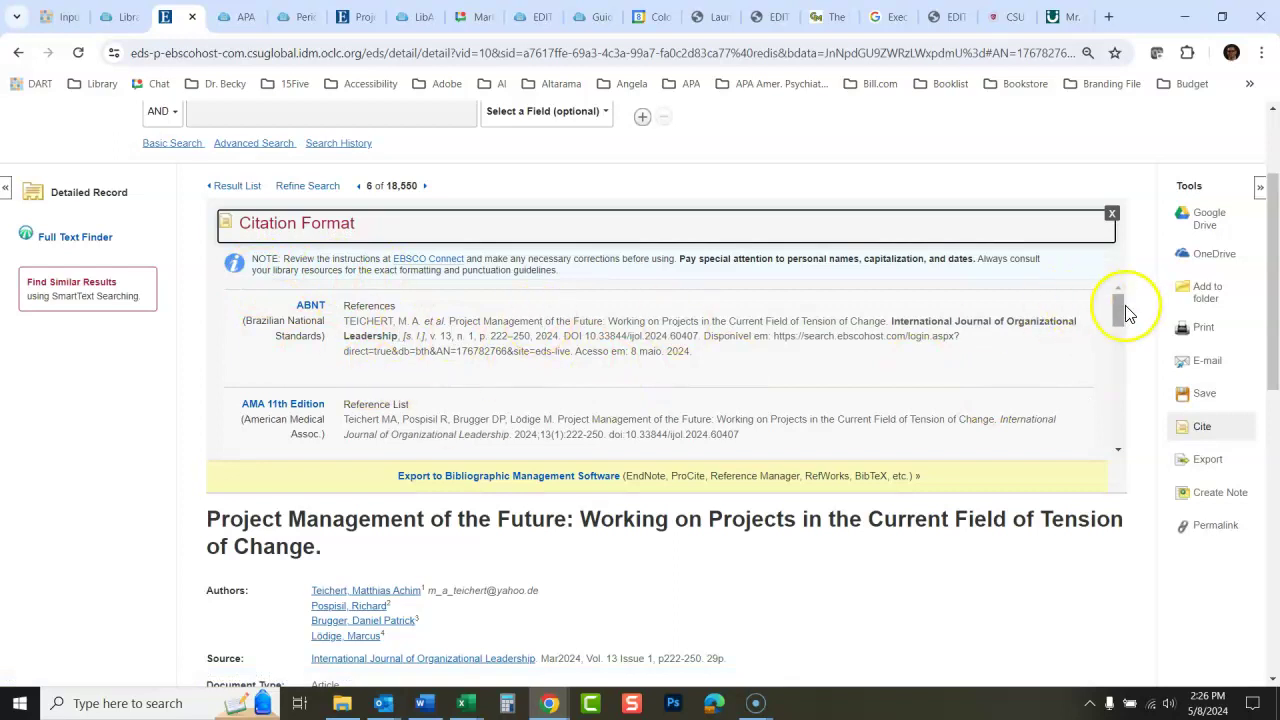
{"action": "left_click_drag", "start_coordinate": [1117, 306], "coordinate": [1120, 338]}
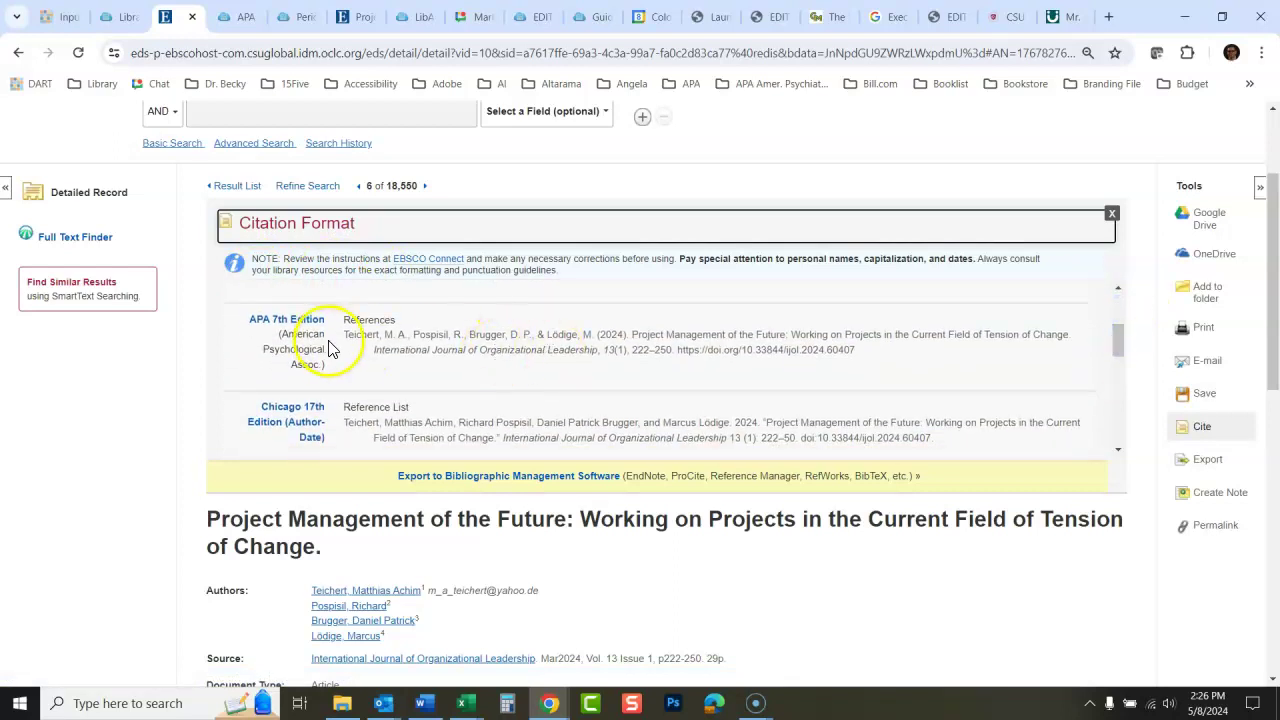
{"action": "left_click_drag", "start_coordinate": [345, 335], "coordinate": [890, 352]}
{"action": "key", "text": "ctrl+c"}
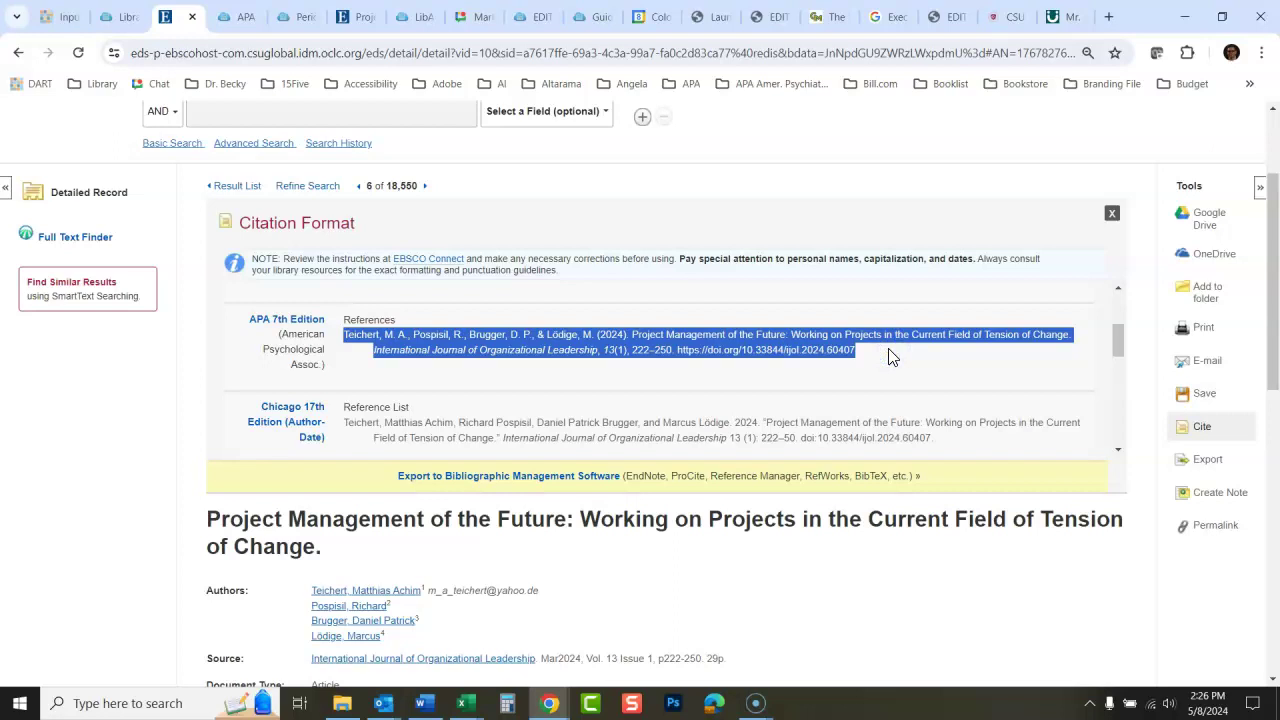
- Switch to Word and paste the reference under the References heading, merging its formatting with the document's
{"action": "left_click", "coordinate": [421, 703]}
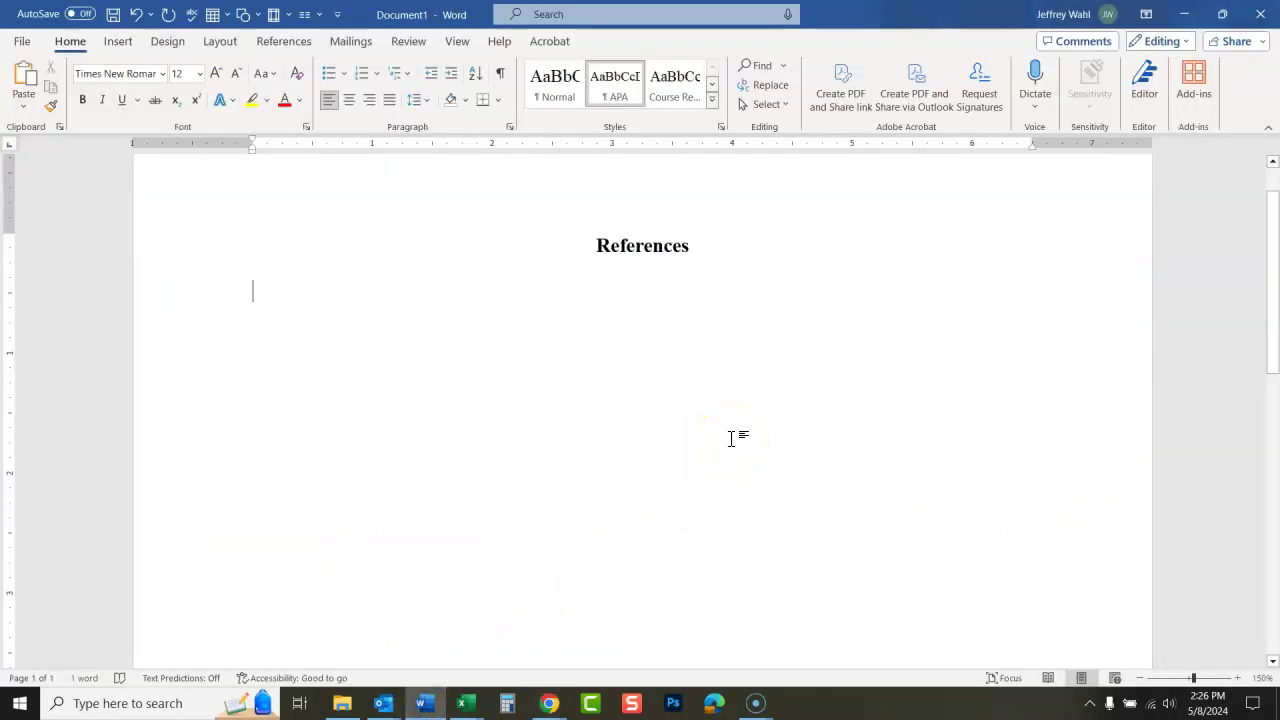
{"action": "key", "text": "ctrl+v"}
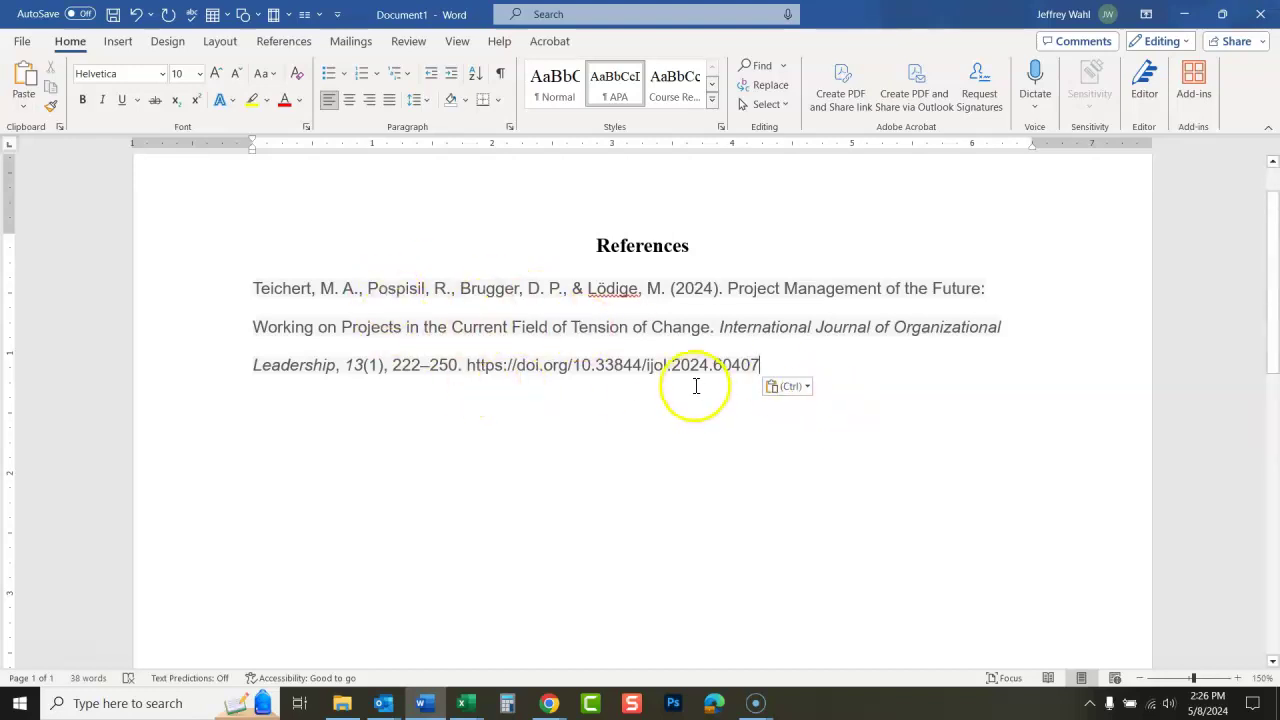
{"action": "left_click", "coordinate": [807, 390]}
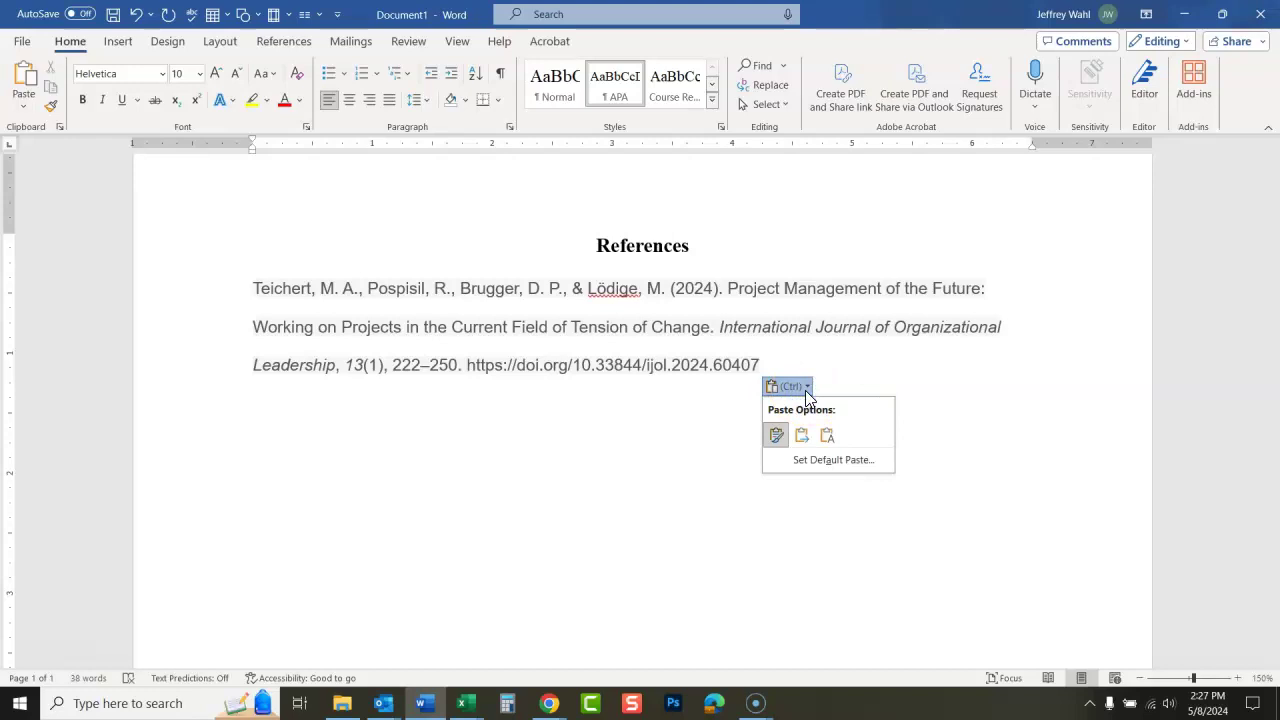
{"action": "left_click", "coordinate": [802, 435]}
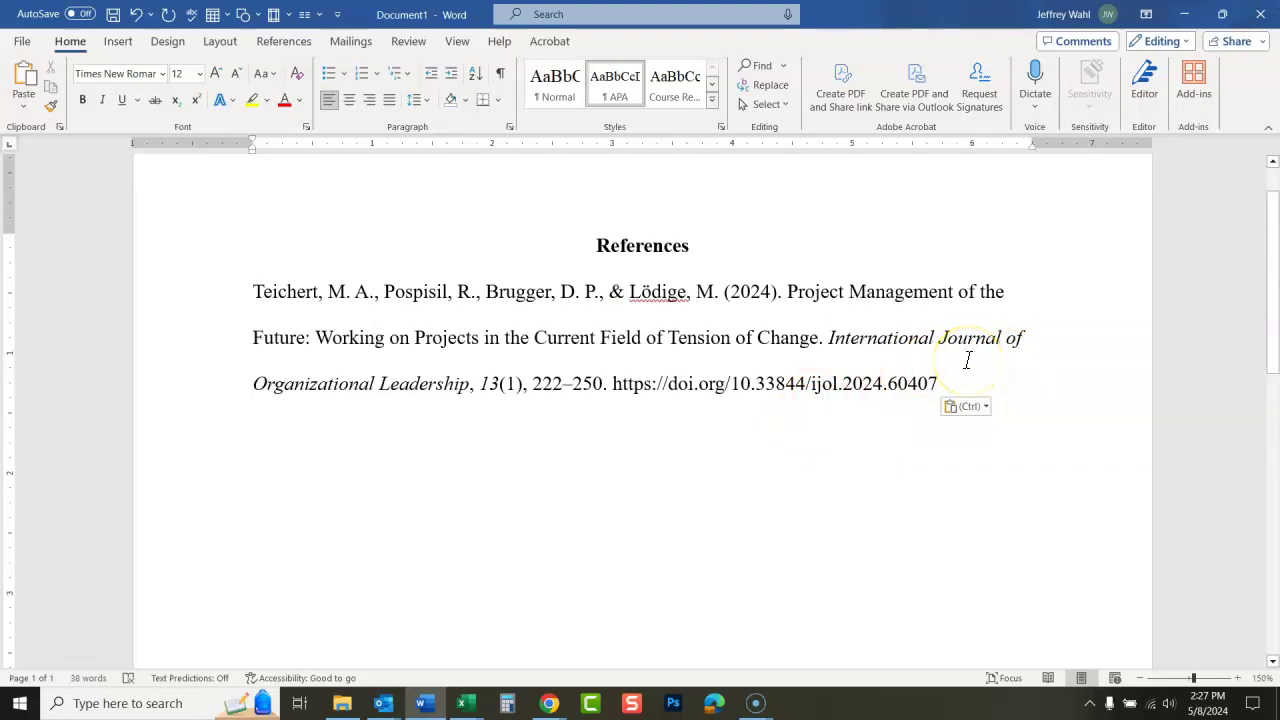
- Switch back to the library website in Chrome and open the APA Reference Citation Guide from the library handouts
{"action": "mouse_move", "coordinate": [549, 703]}
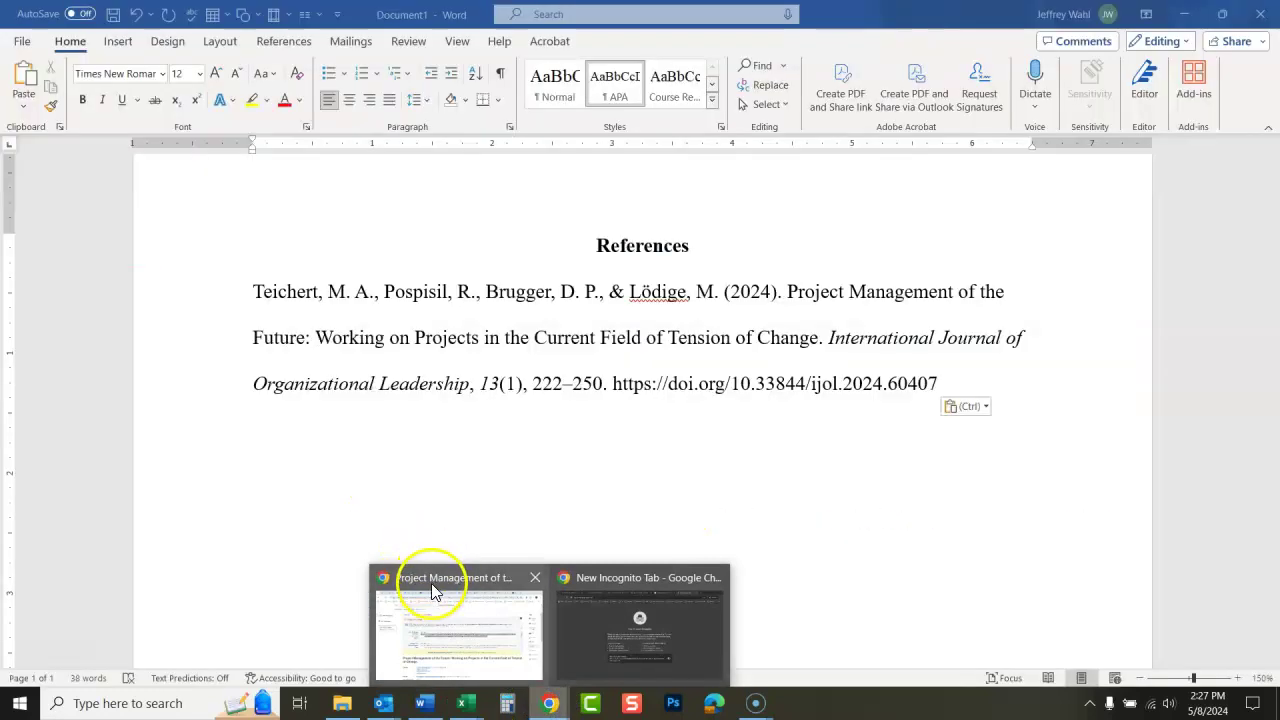
{"action": "left_click", "coordinate": [437, 577]}
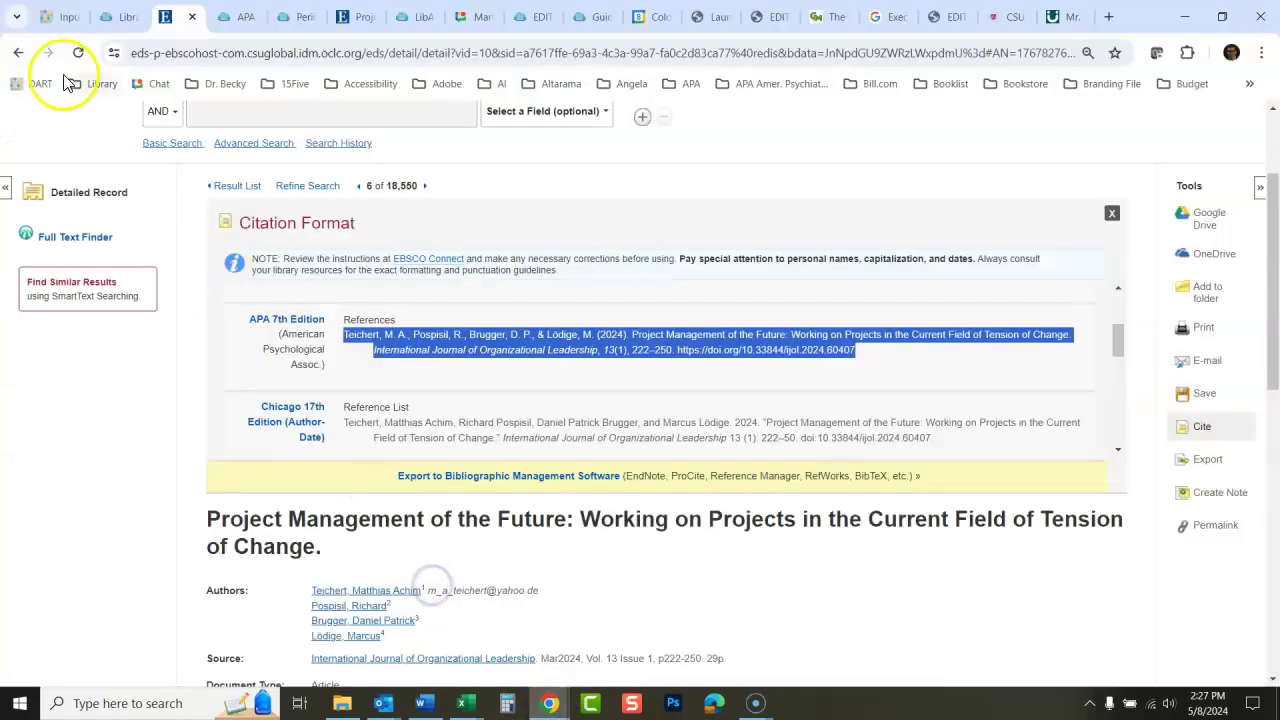
{"action": "left_click", "coordinate": [130, 18]}
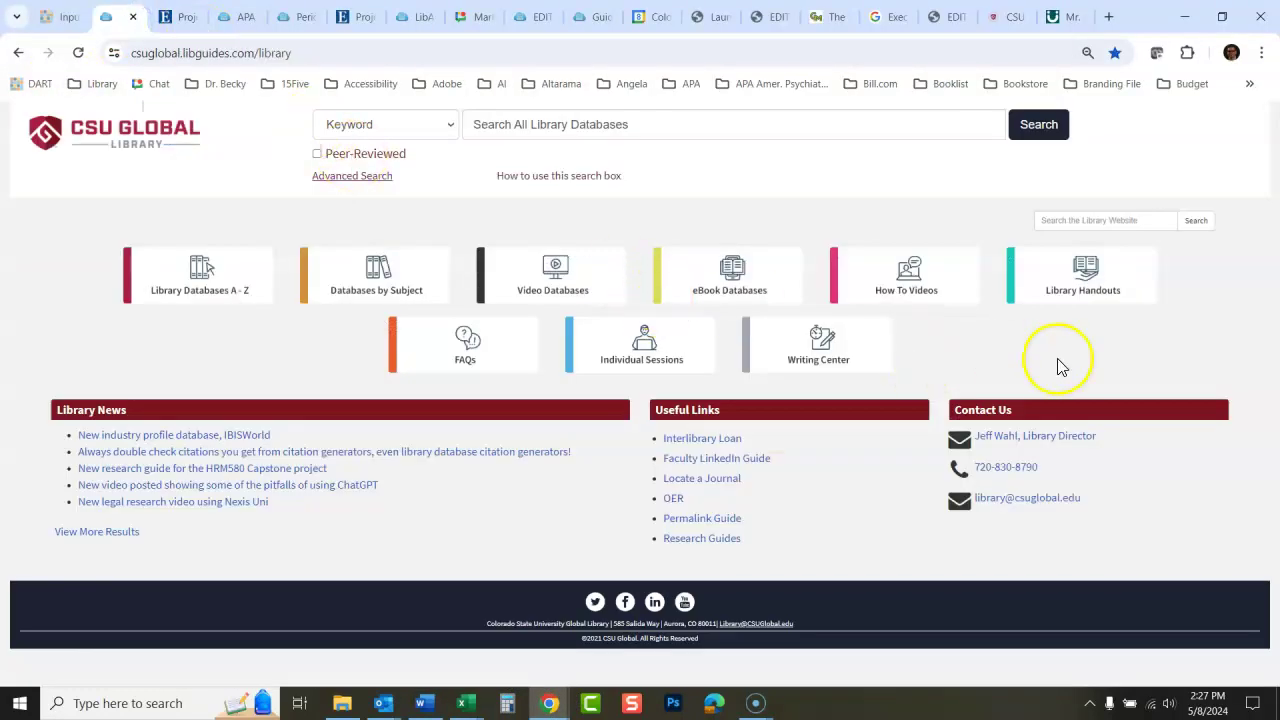
{"action": "left_click", "coordinate": [1077, 298]}
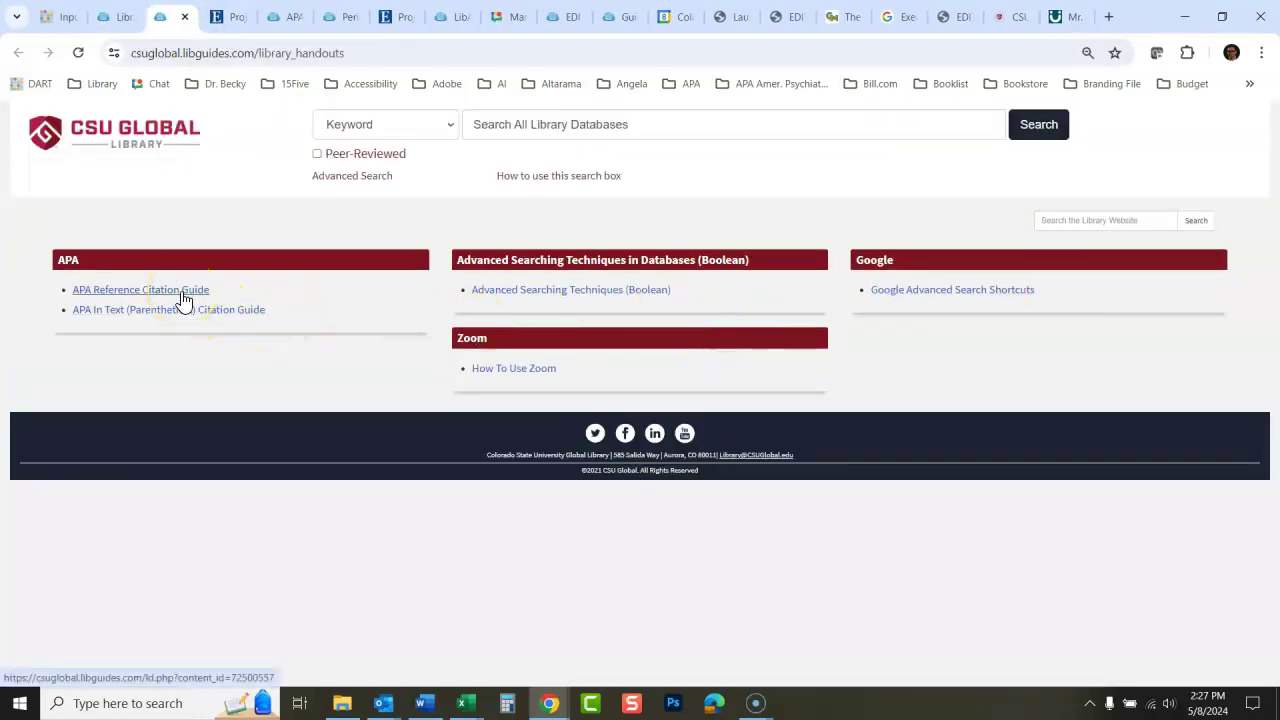
{"action": "left_click", "coordinate": [114, 17]}
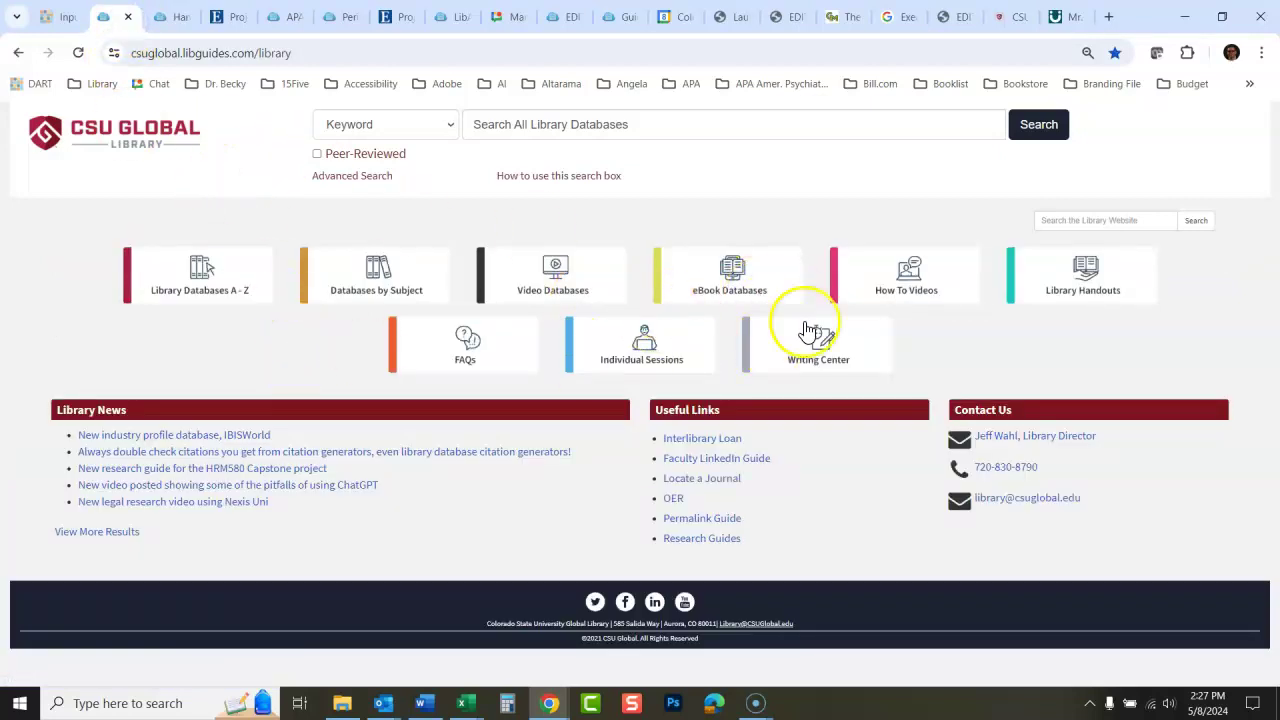
{"action": "left_click", "coordinate": [172, 17]}
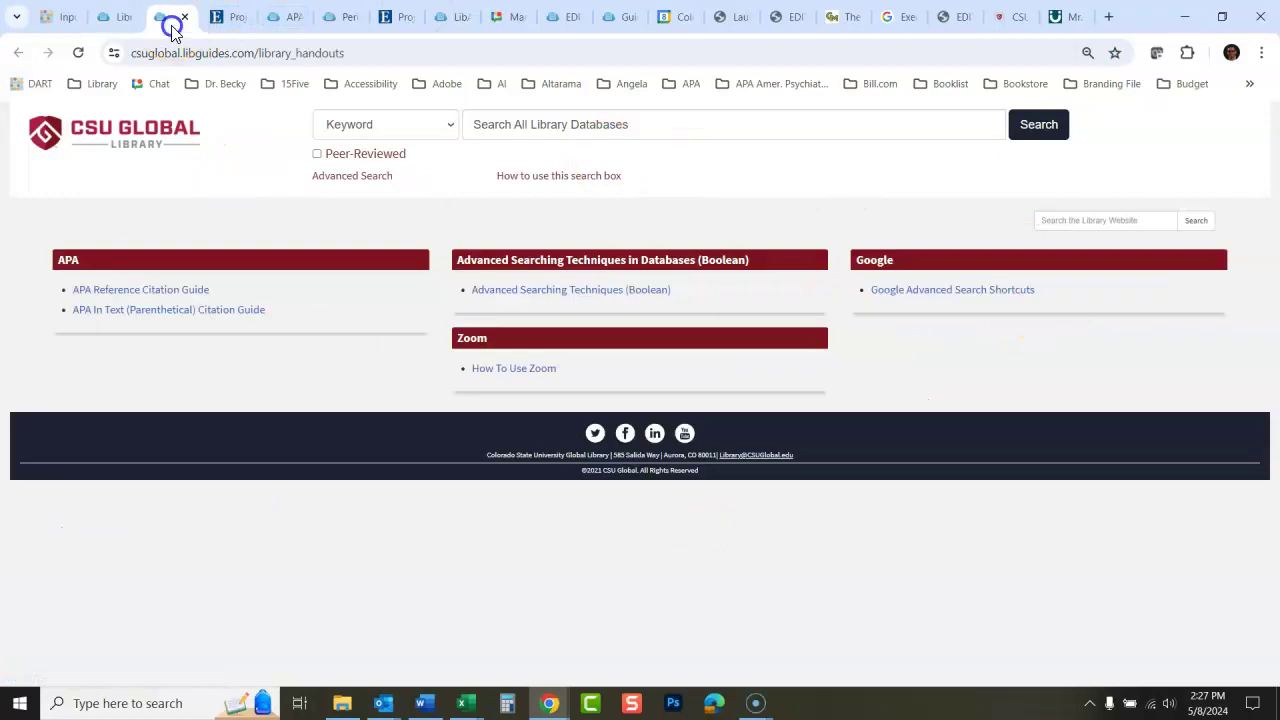
{"action": "left_click", "coordinate": [141, 290]}
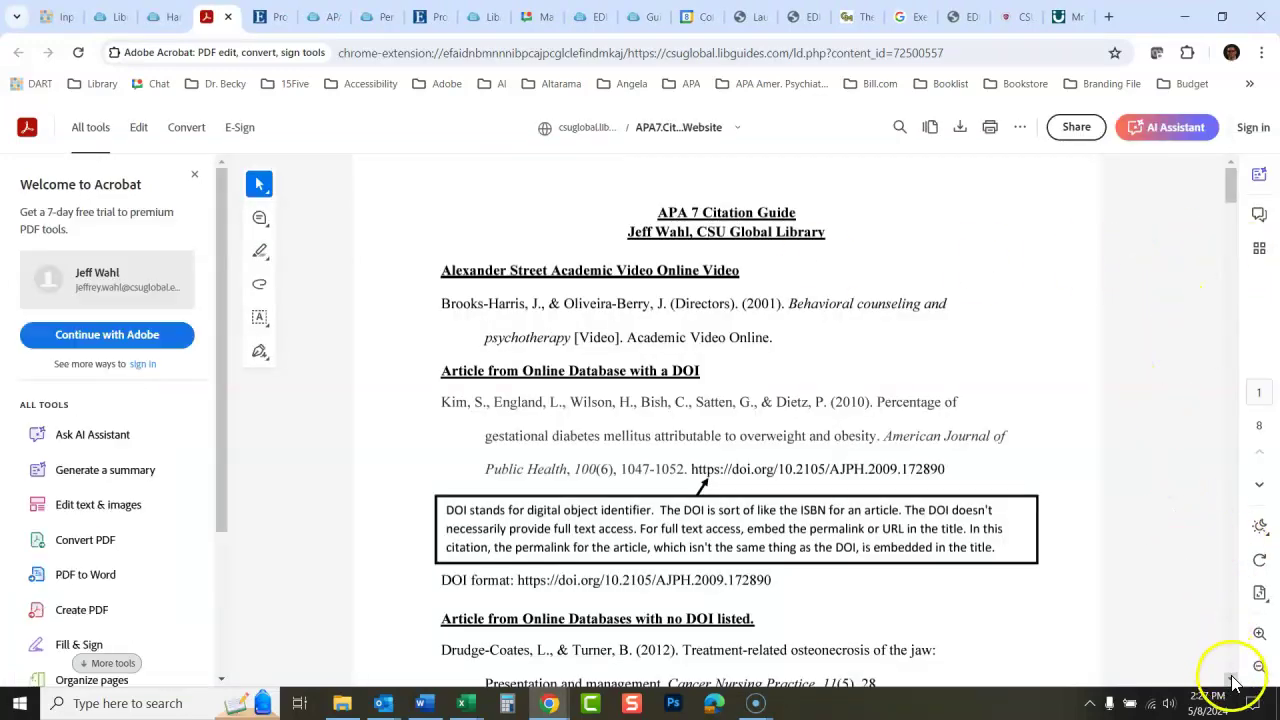
- Compare the pasted reference in Word with the citation guide's examples for articles with a DOI and with a subtitle
{"action": "scroll", "coordinate": [1233, 686], "scroll_direction": "down", "scroll_amount": 1}
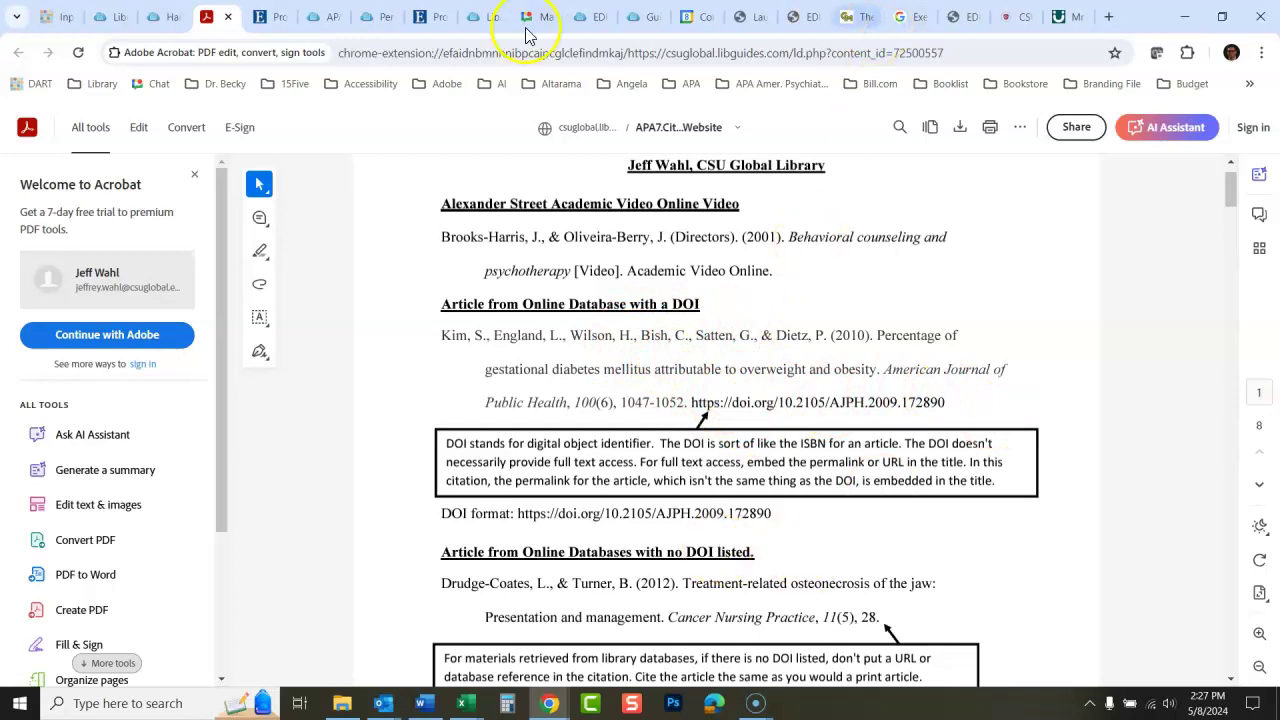
{"action": "left_click", "coordinate": [424, 704]}
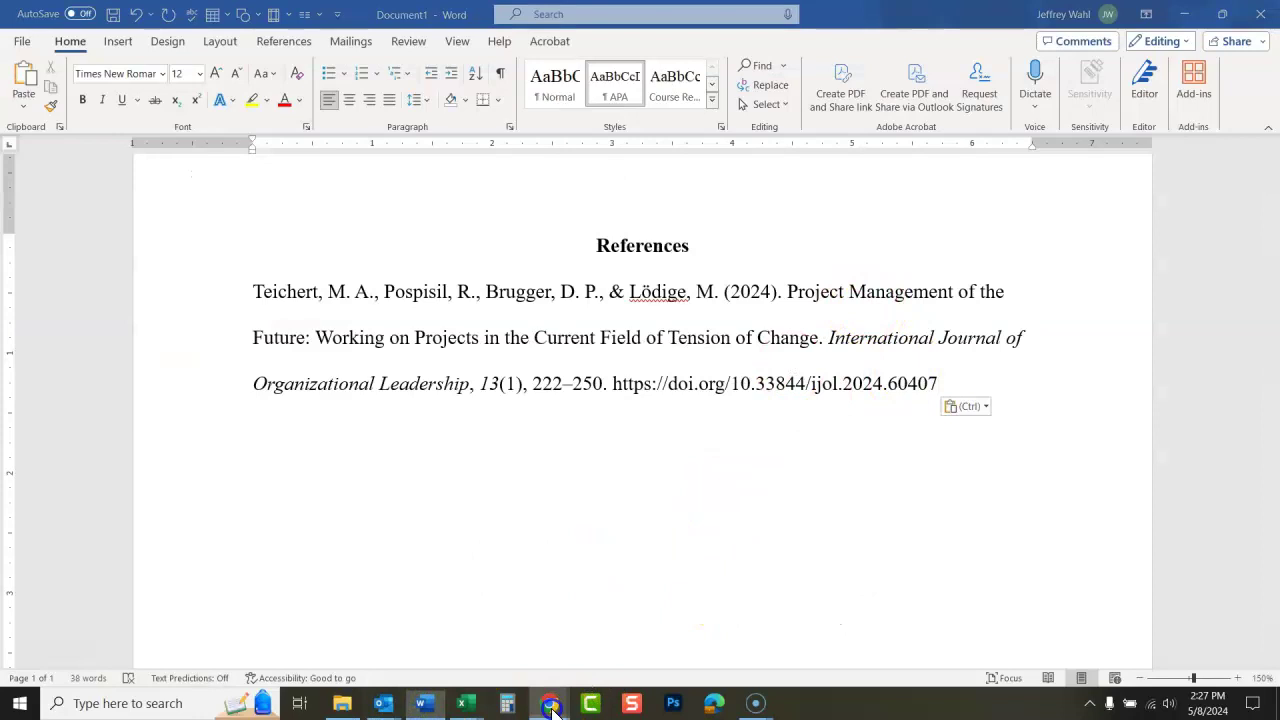
{"action": "mouse_move", "coordinate": [550, 703]}
{"action": "left_click", "coordinate": [497, 575]}
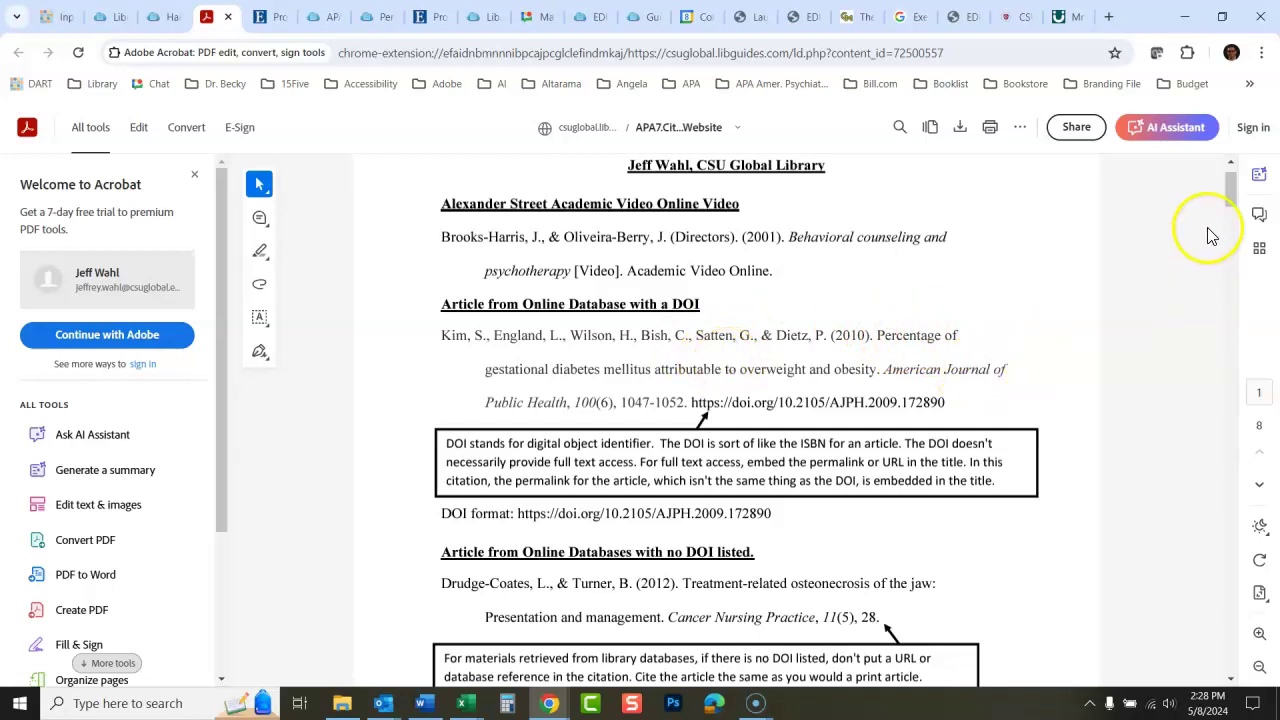
{"action": "left_click_drag", "start_coordinate": [1229, 194], "coordinate": [1245, 223]}
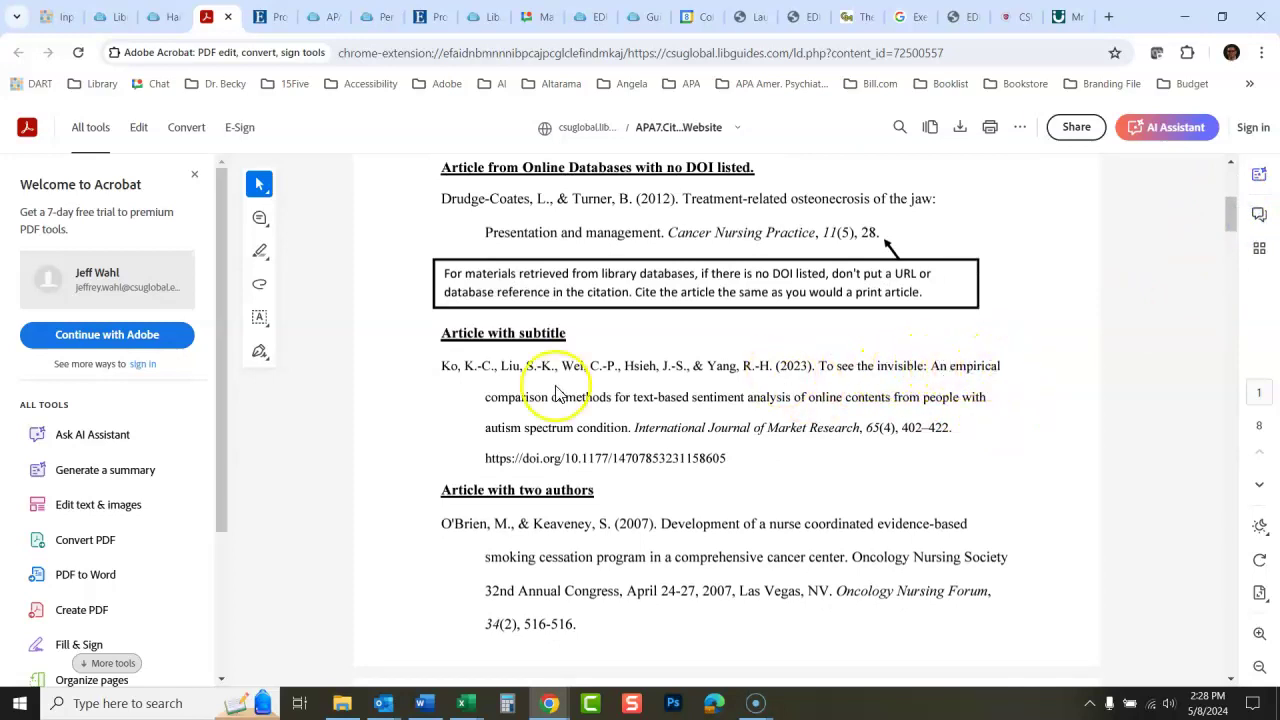
{"action": "left_click_drag", "start_coordinate": [1234, 214], "coordinate": [1236, 207]}
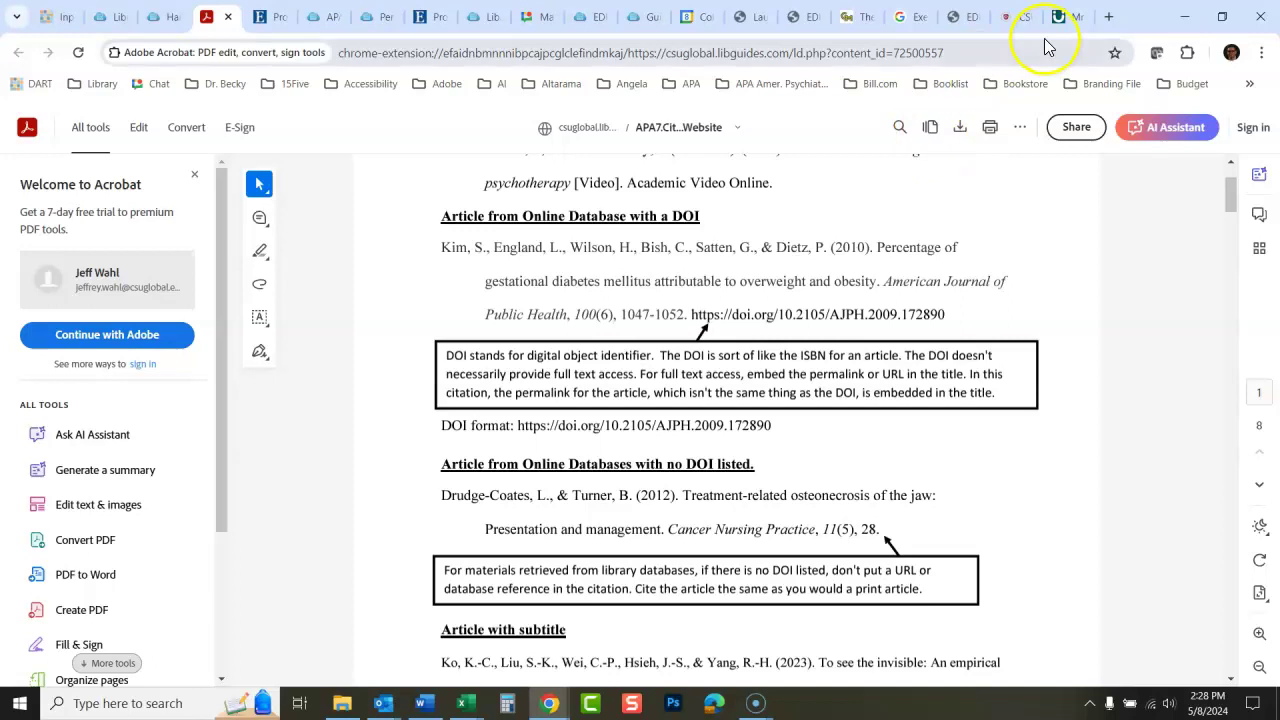
- In the Word reference, change the initial capitals of Management, Future, Projects, Current, Field, Tension and Change in the article title to lowercase
{"action": "left_click", "coordinate": [427, 705]}
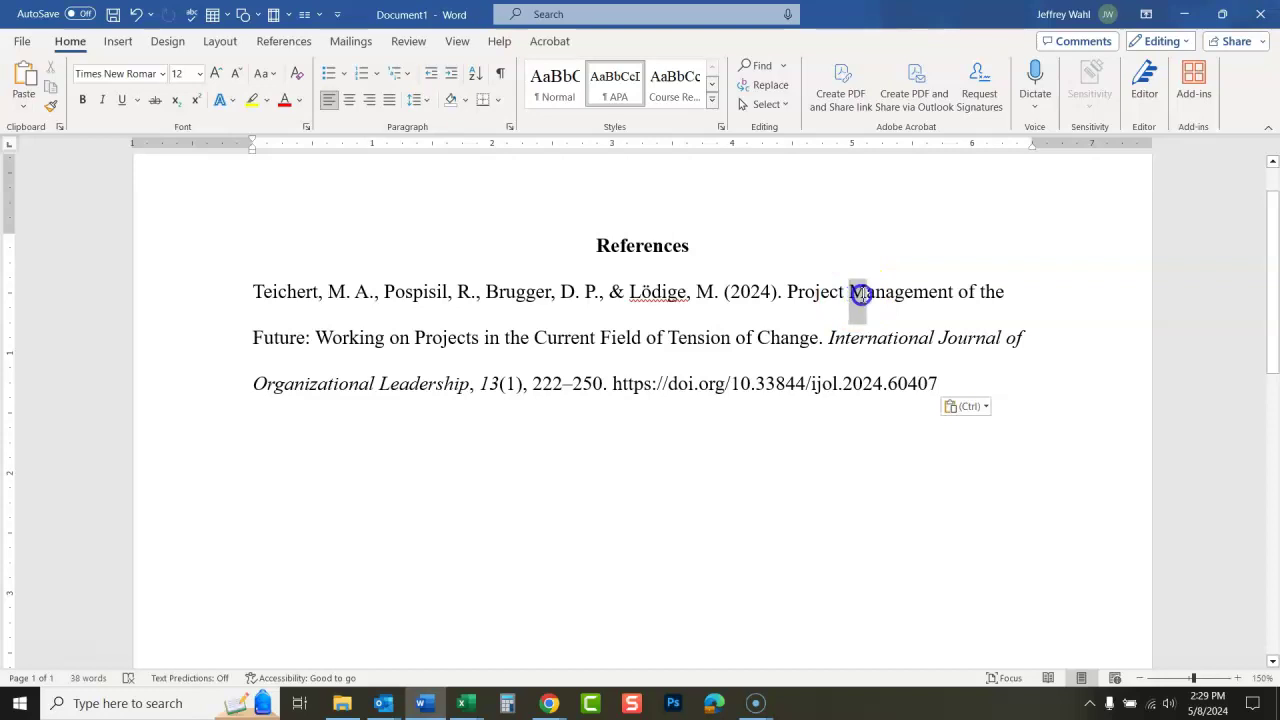
{"action": "left_click_drag", "start_coordinate": [860, 293], "coordinate": [863, 294]}
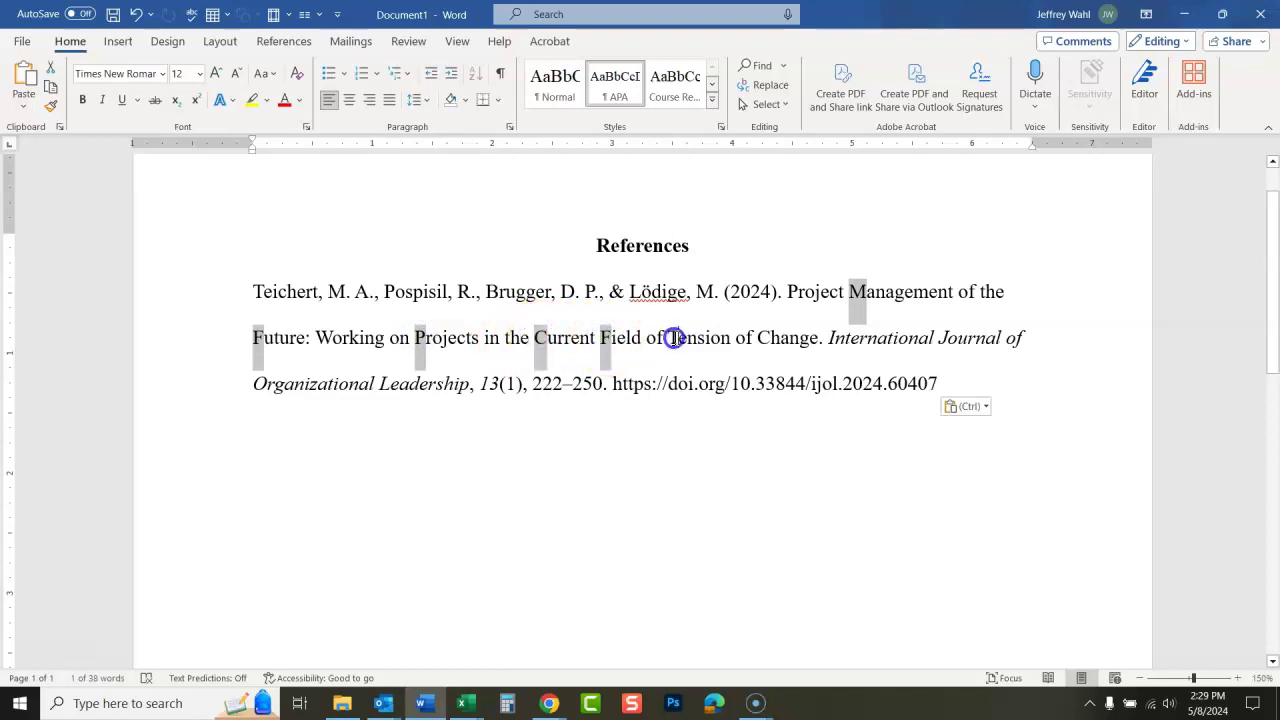
{"action": "left_click", "coordinate": [762, 338]}
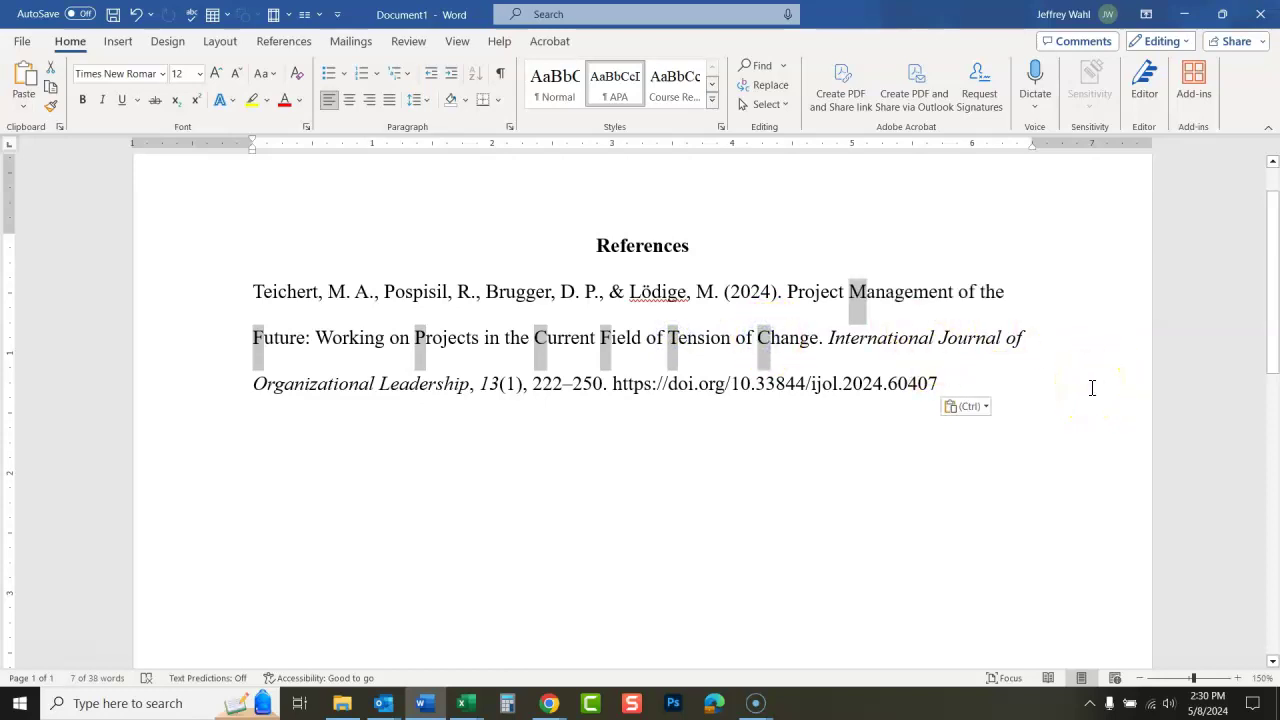
{"action": "key", "text": "shift+F3"}
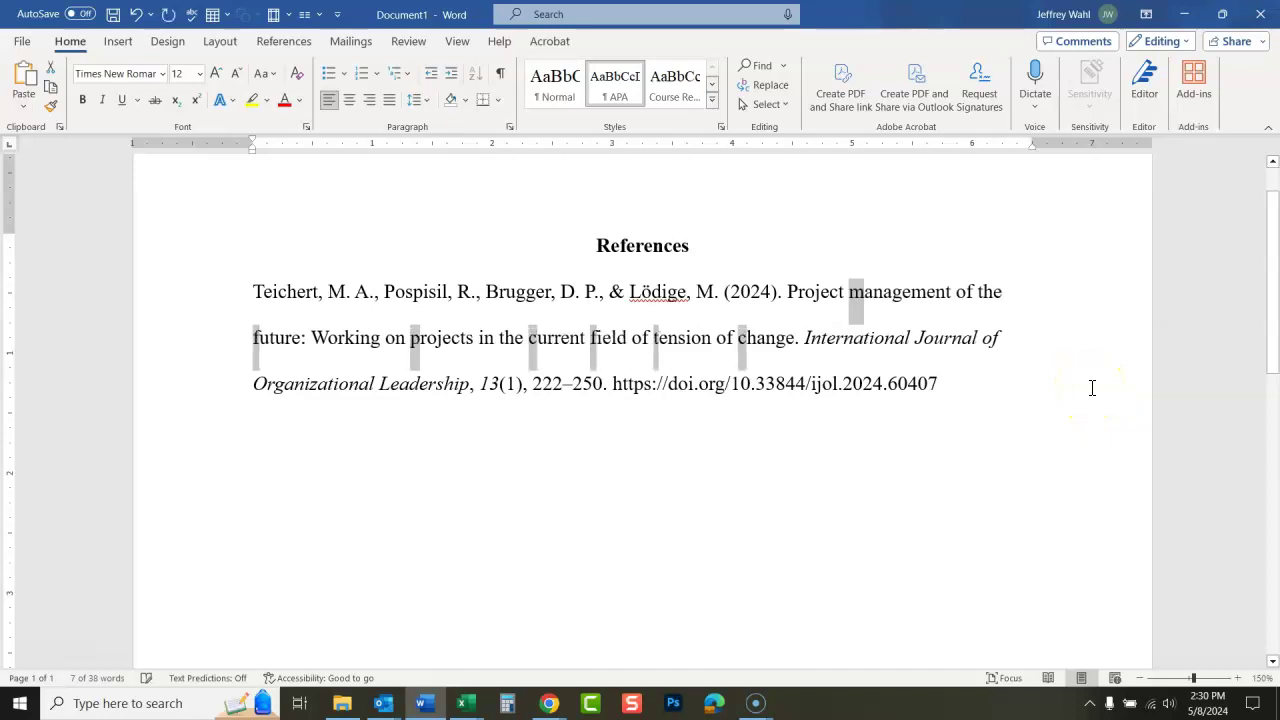
{"action": "key", "text": "shift+F3"}
{"action": "key", "text": "shift+F3"}
{"action": "key", "text": "shift+F3"}
{"action": "key", "text": "shift+F3"}
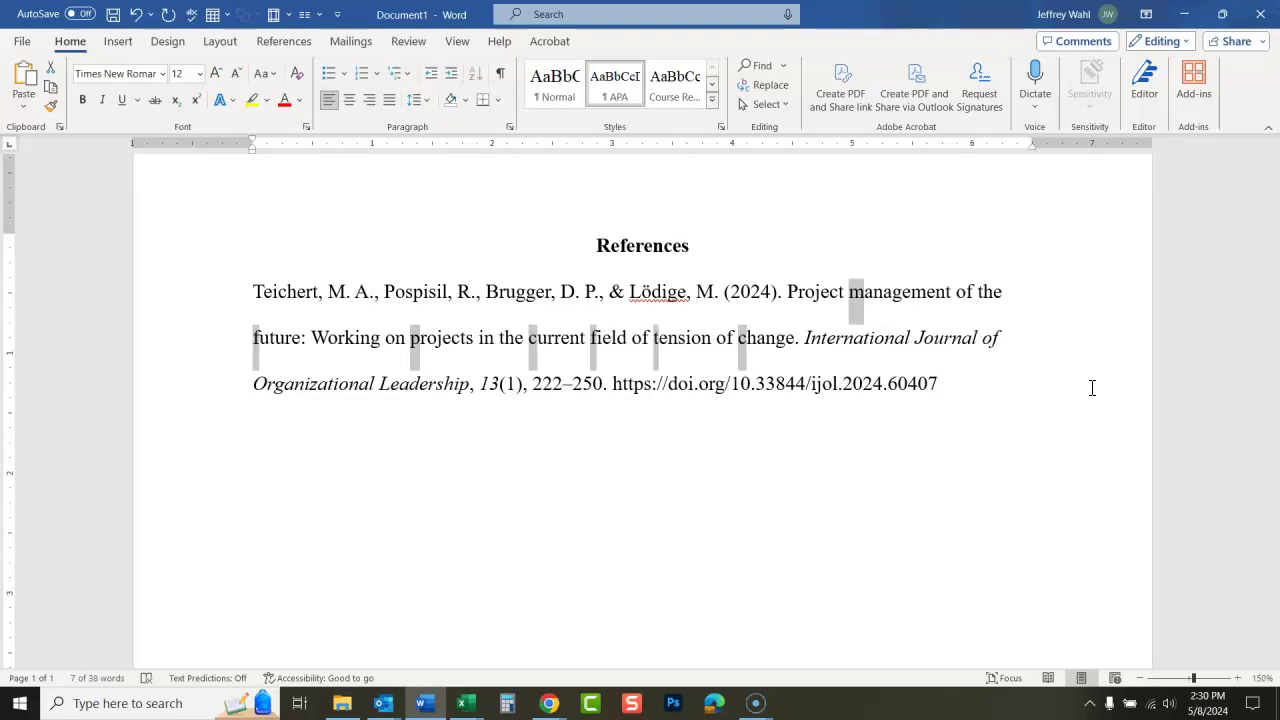
{"action": "key", "text": "shift+F3"}
{"action": "key", "text": "shift+F3"}
{"action": "left_click", "coordinate": [1070, 373]}
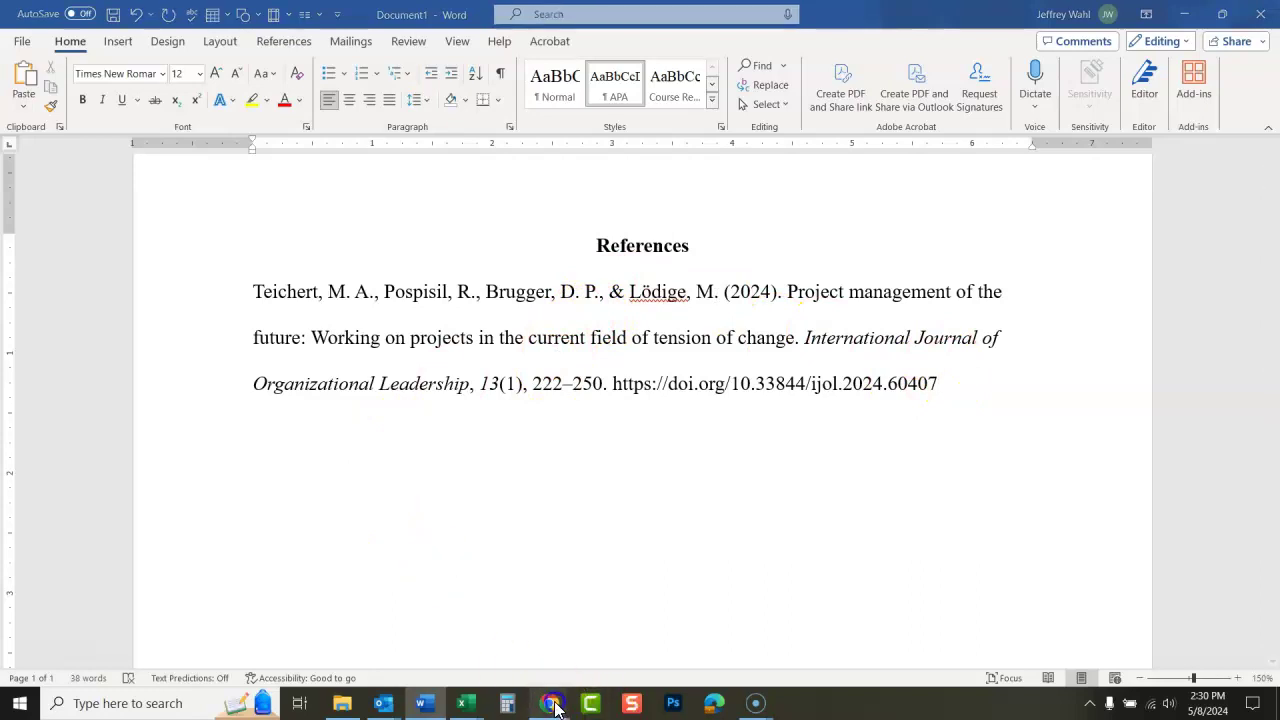
- Check the guide's example of a database article with a DOI against the edited reference in Word
{"action": "mouse_move", "coordinate": [549, 703]}
{"action": "left_click", "coordinate": [437, 575]}
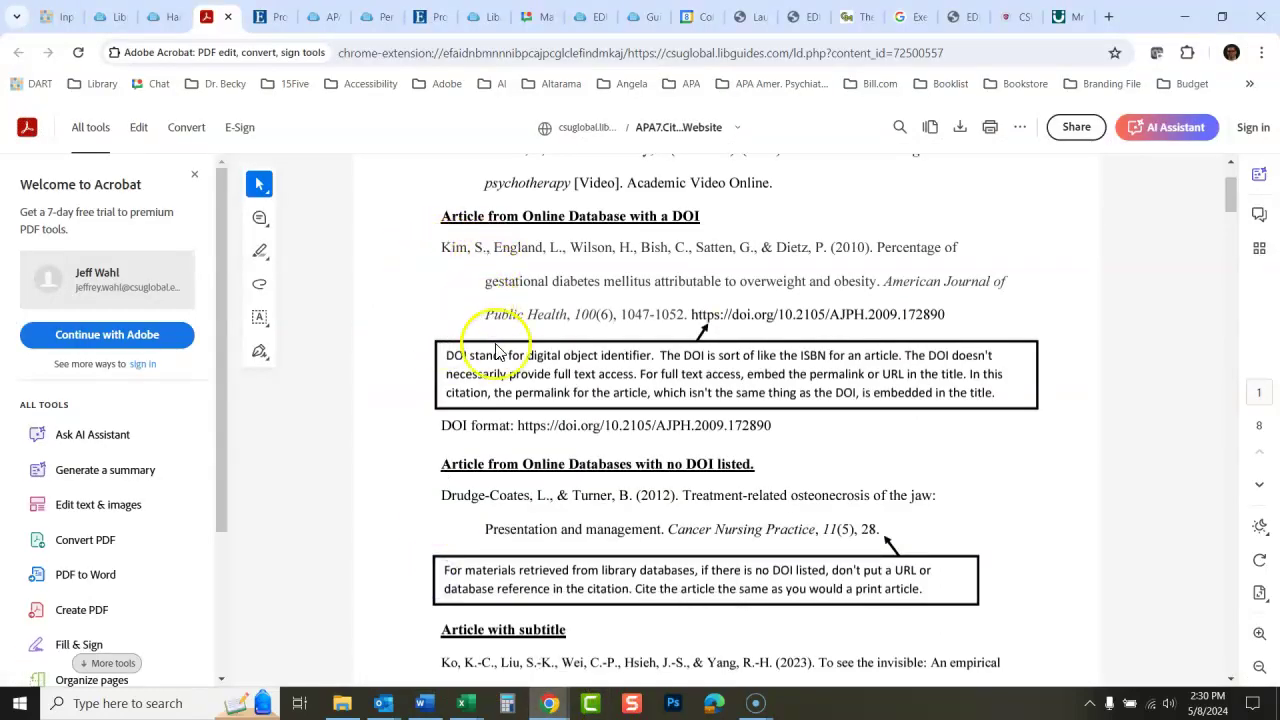
{"action": "left_click", "coordinate": [421, 703]}
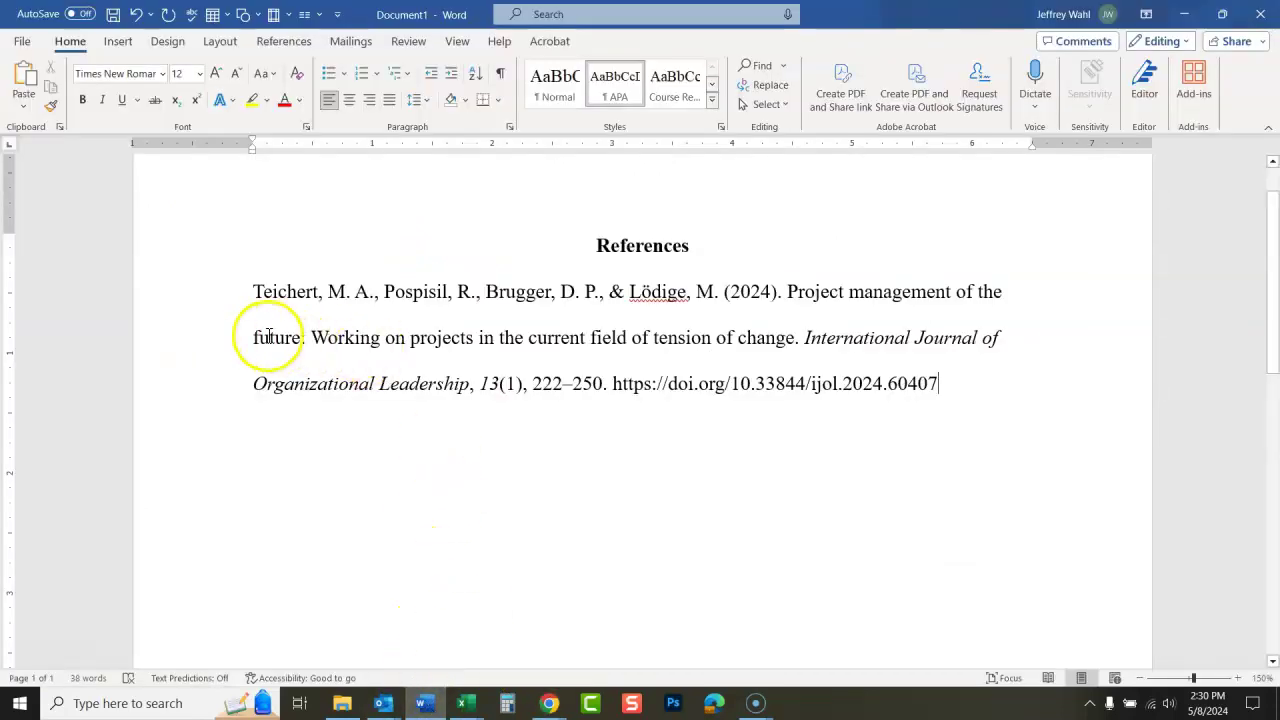
{"action": "key", "text": "BackSpace"}
{"action": "type", "text": ":"}
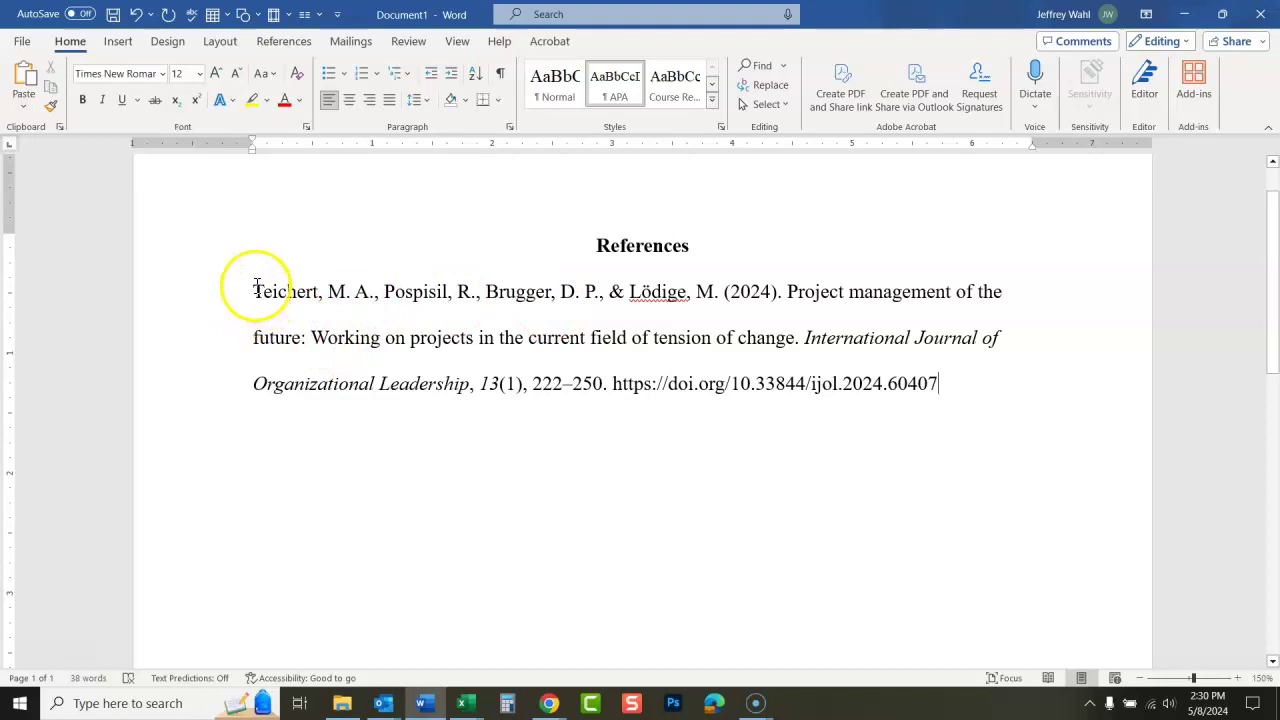
- Give the reference paragraph a 0.5" hanging indent and start a new paragraph after its DOI
{"action": "left_click_drag", "start_coordinate": [256, 288], "coordinate": [973, 378]}
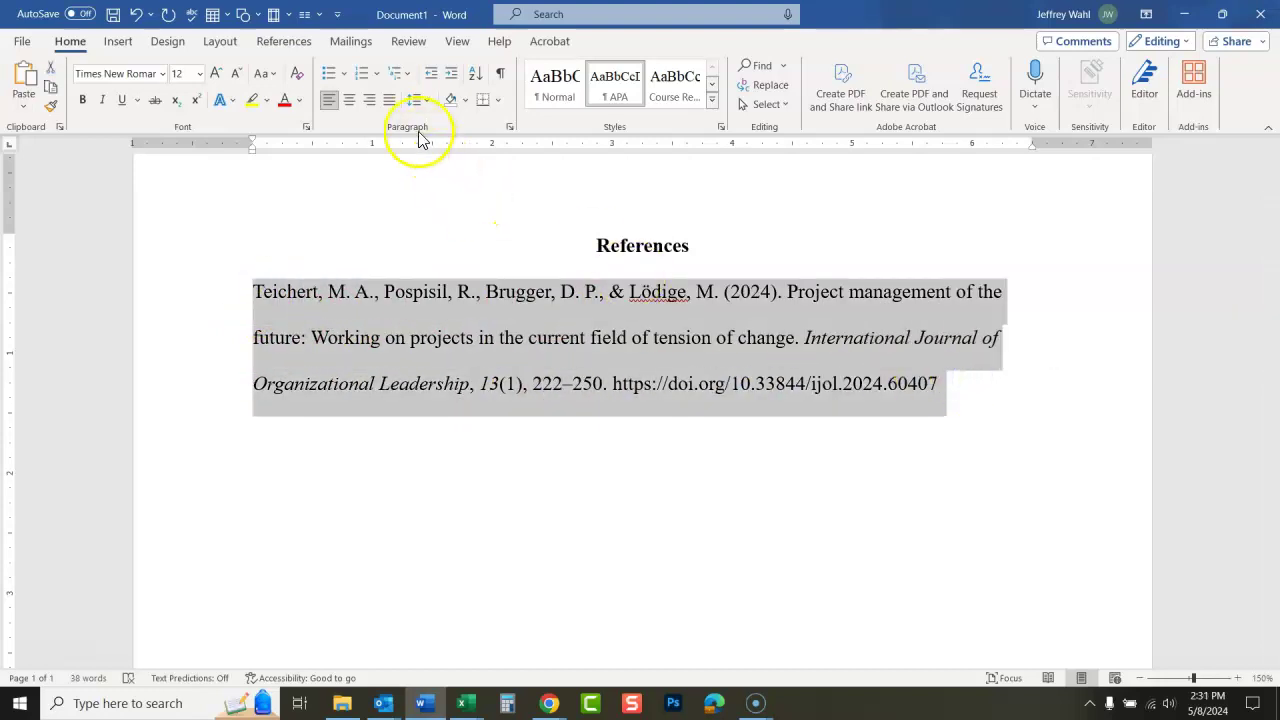
{"action": "left_click", "coordinate": [510, 128]}
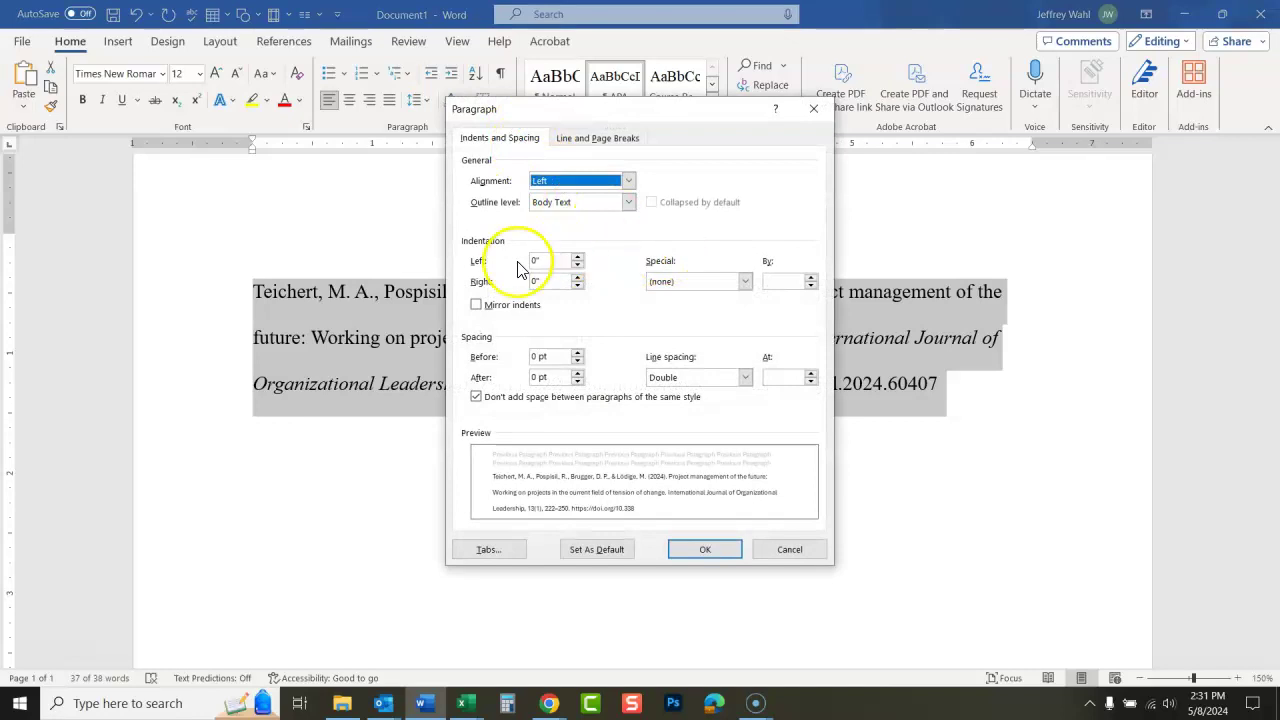
{"action": "left_click", "coordinate": [746, 283]}
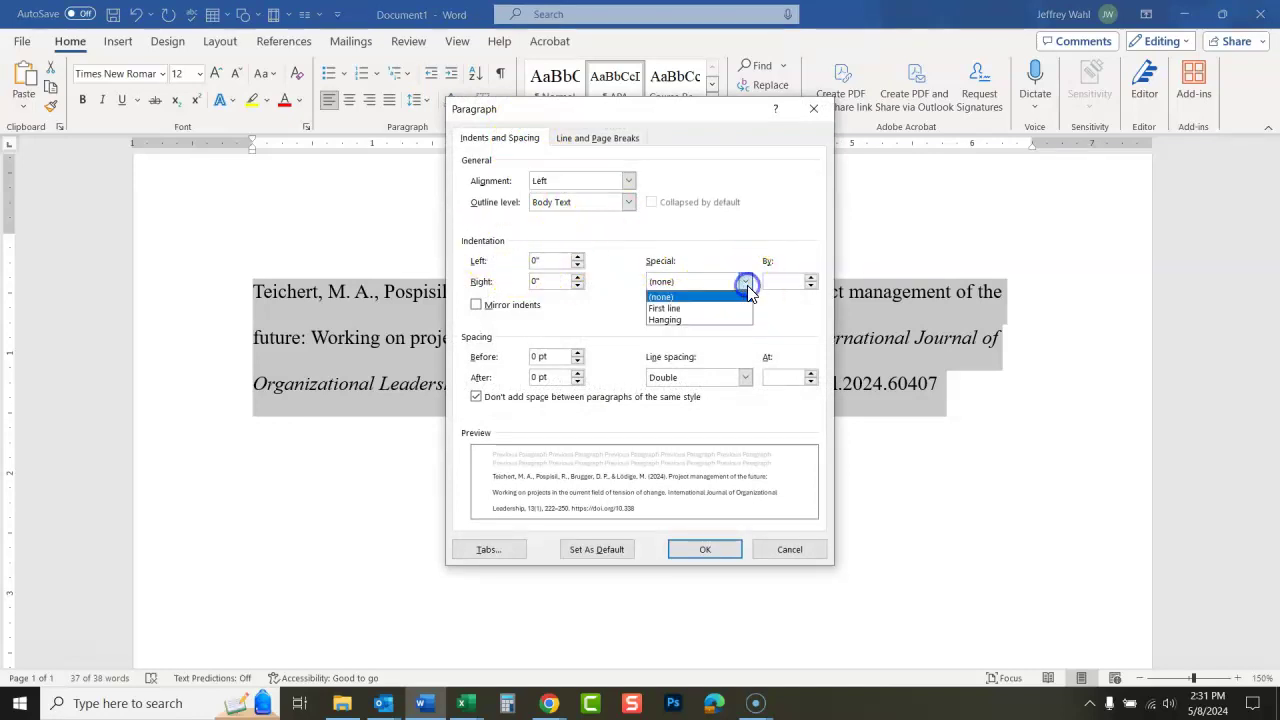
{"action": "left_click", "coordinate": [680, 318]}
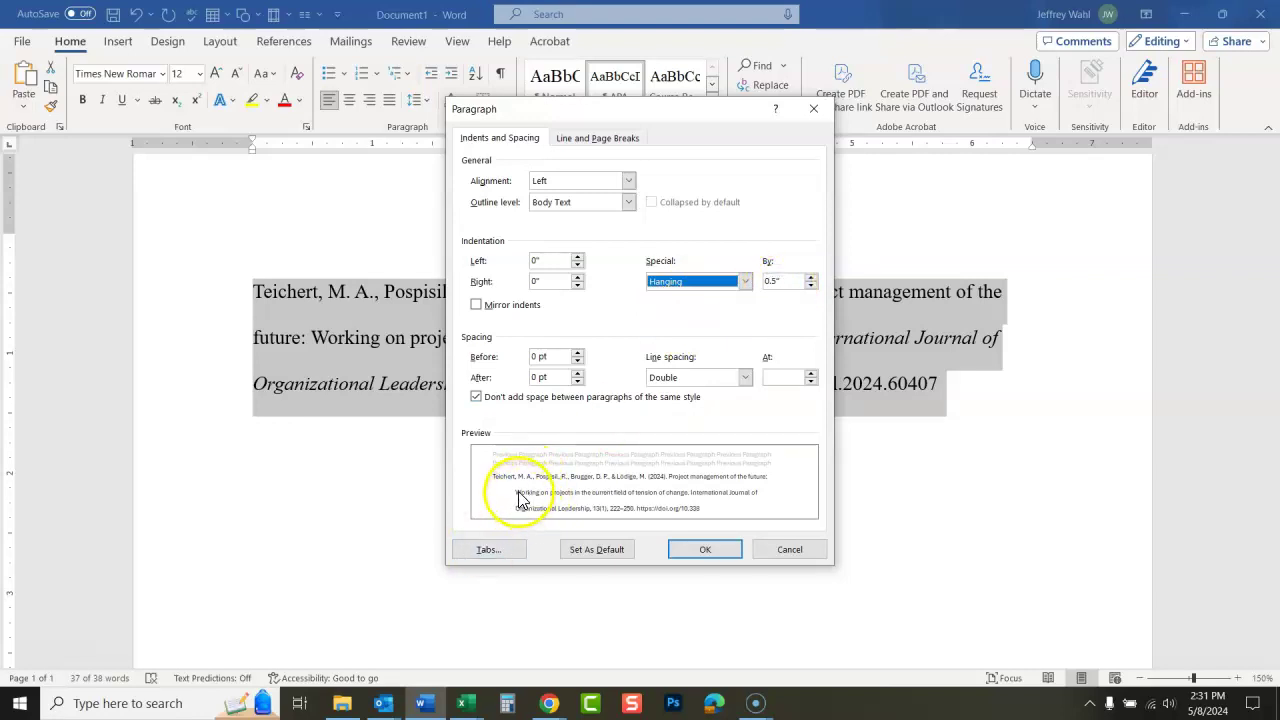
{"action": "left_click", "coordinate": [716, 553]}
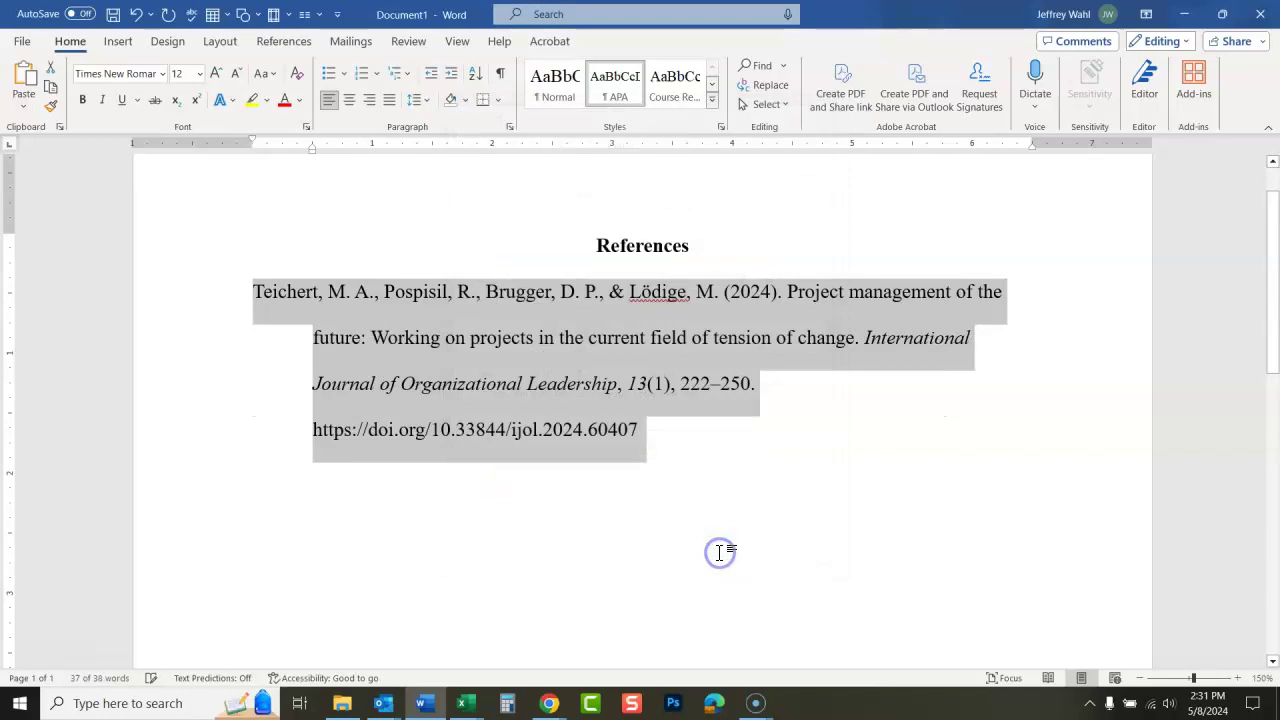
{"action": "left_click", "coordinate": [689, 431]}
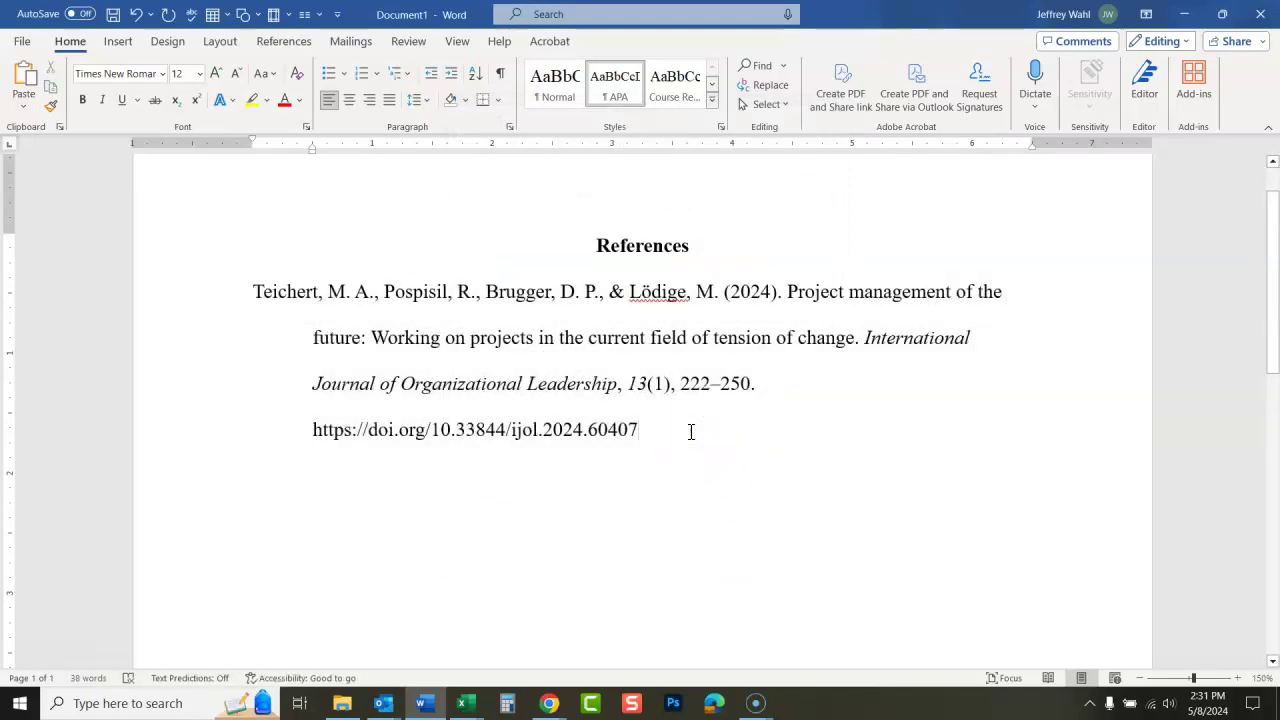
{"action": "key", "text": "Return"}
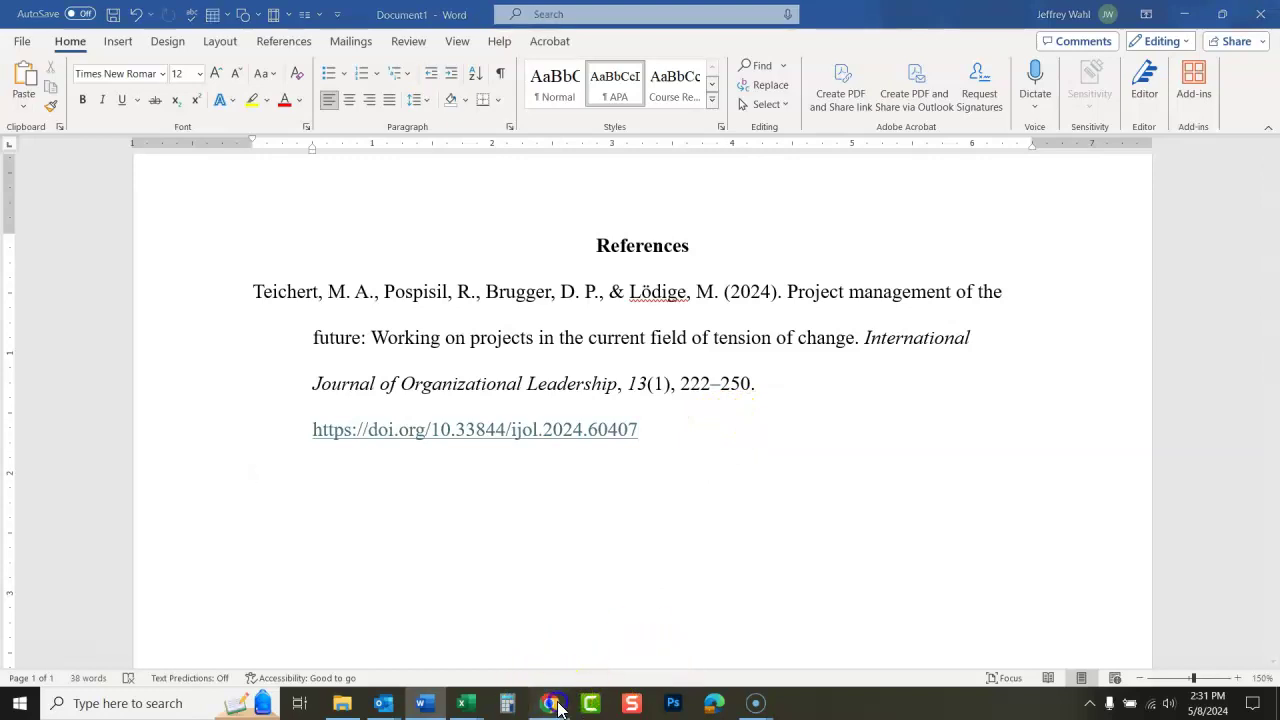
- Switch to Chrome, return to the database's "project management" results and open the record "A Manifesto for project management research."
{"action": "mouse_move", "coordinate": [558, 707]}
{"action": "left_click", "coordinate": [476, 578]}
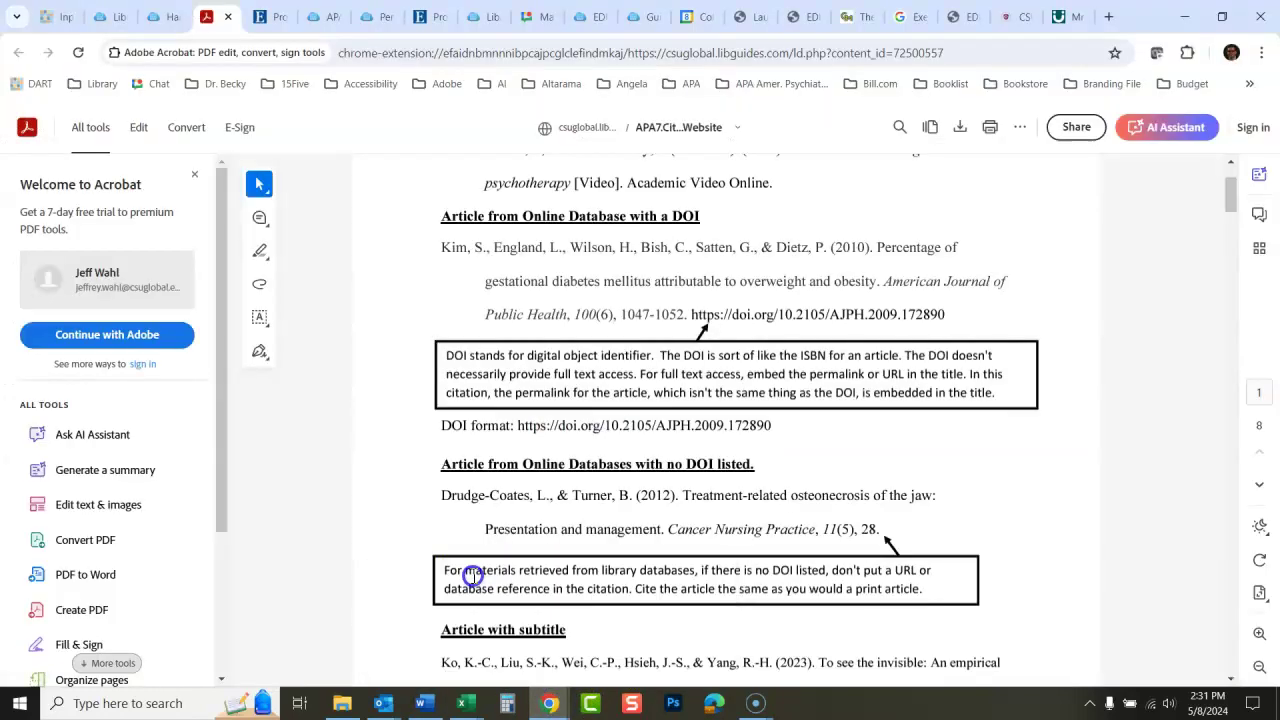
{"action": "left_click", "coordinate": [283, 24]}
{"action": "left_click", "coordinate": [237, 188]}
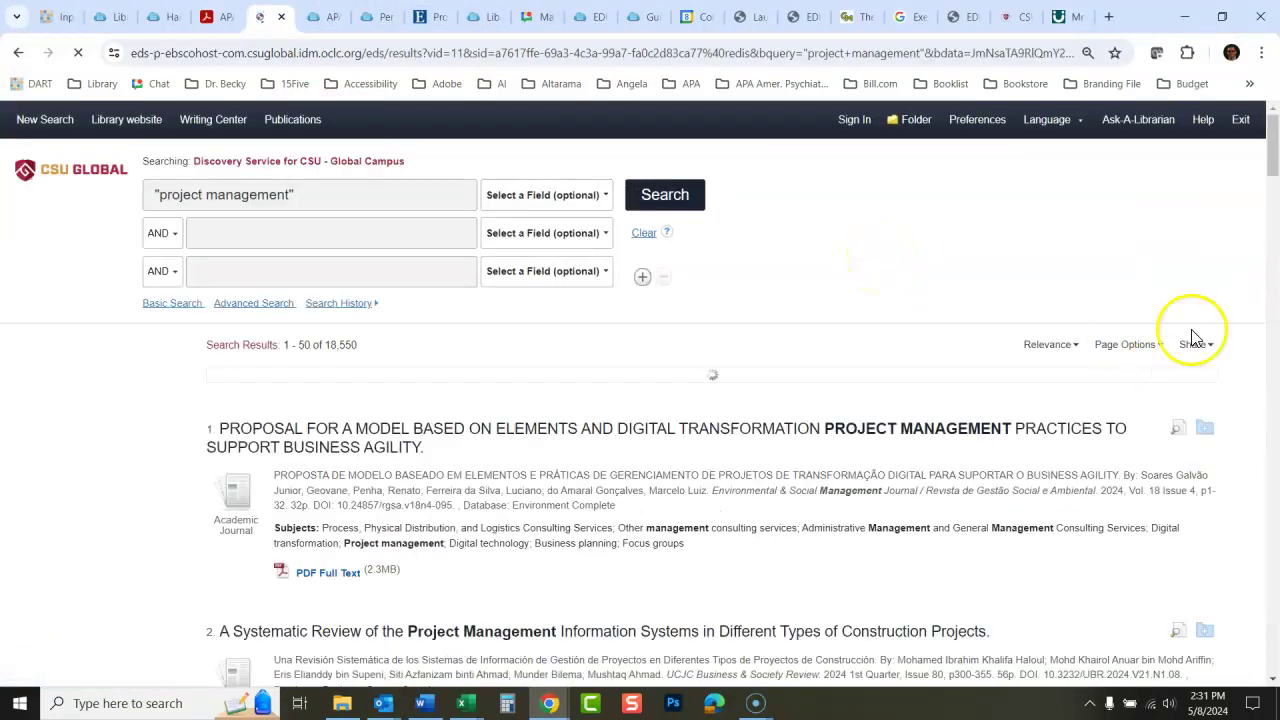
{"action": "scroll", "coordinate": [1271, 229], "scroll_direction": "down", "scroll_amount": 10}
{"action": "scroll", "coordinate": [1272, 240], "scroll_direction": "down", "scroll_amount": 3}
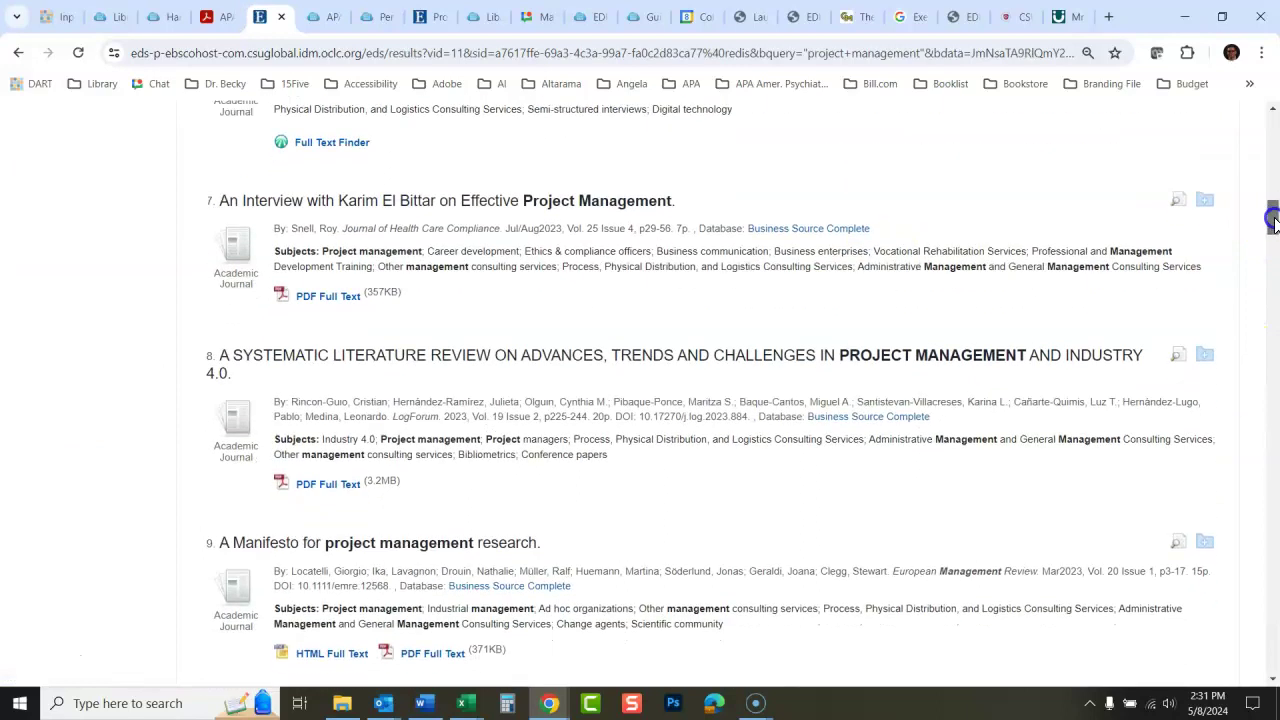
{"action": "scroll", "coordinate": [1272, 232], "scroll_direction": "down", "scroll_amount": 2}
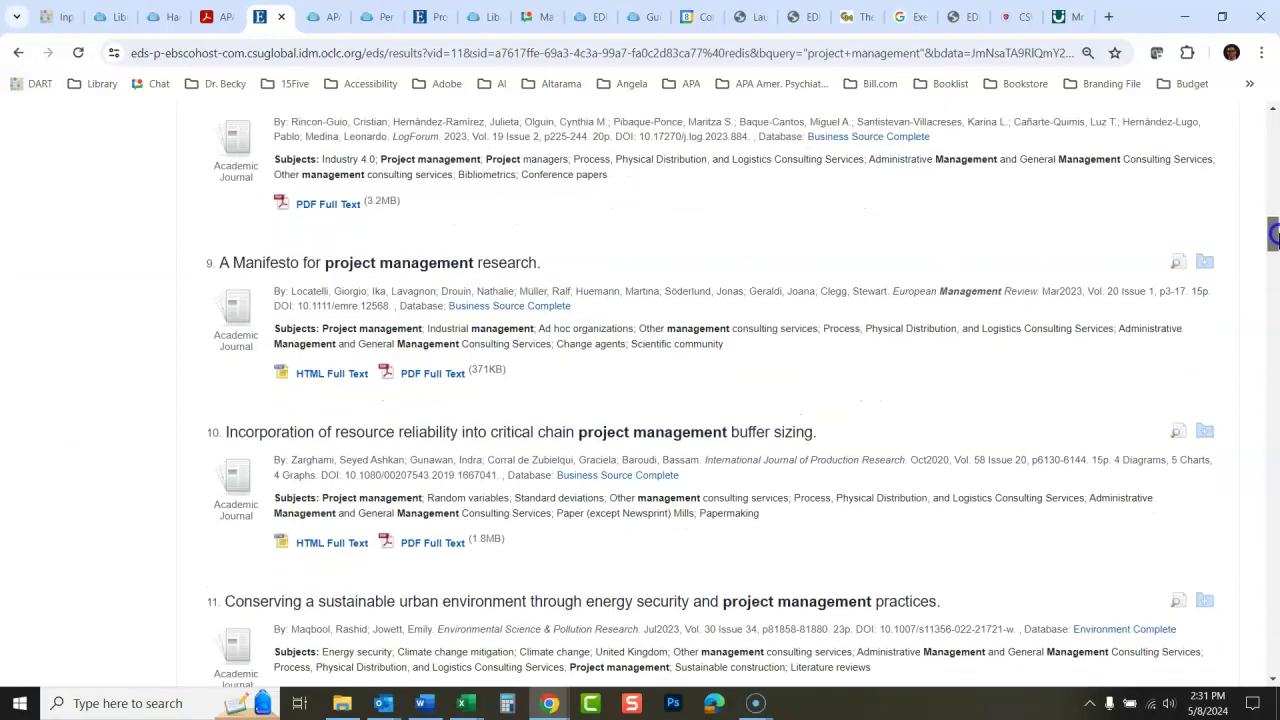
{"action": "left_click", "coordinate": [526, 265]}
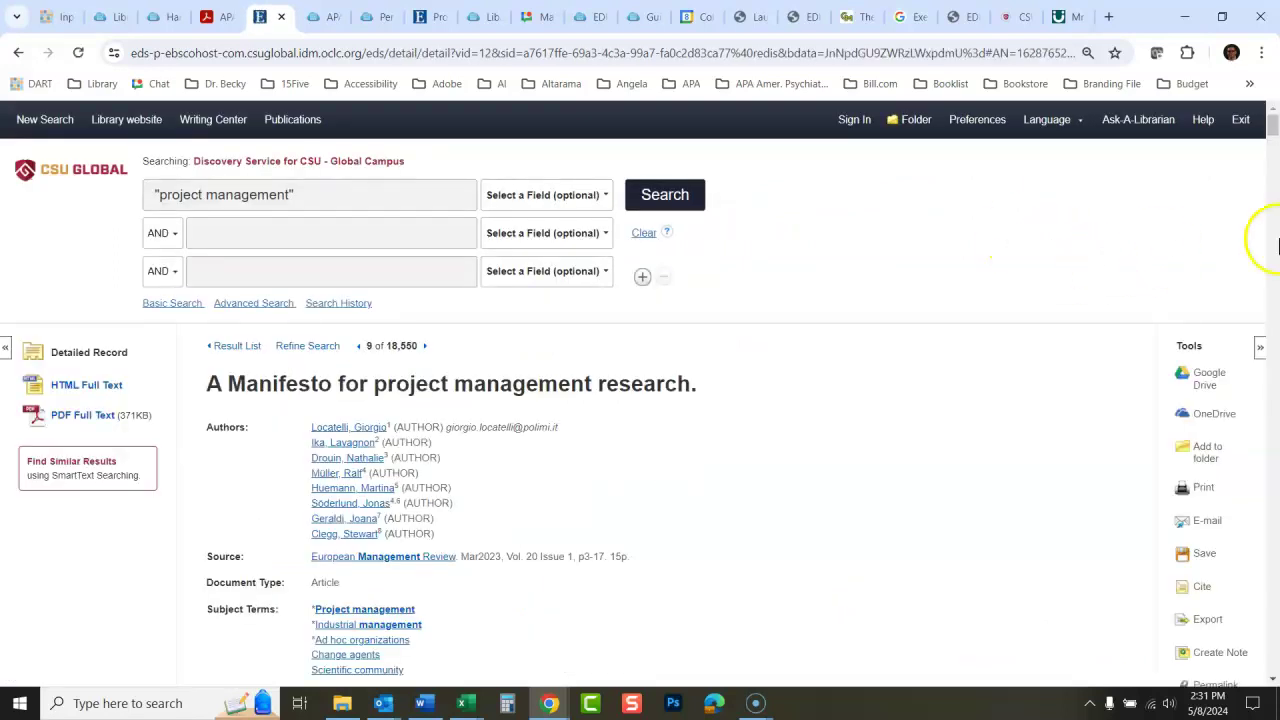
- Show the article's citation formats and copy its APA 7th Edition reference
{"action": "left_click_drag", "start_coordinate": [1274, 133], "coordinate": [1274, 140]}
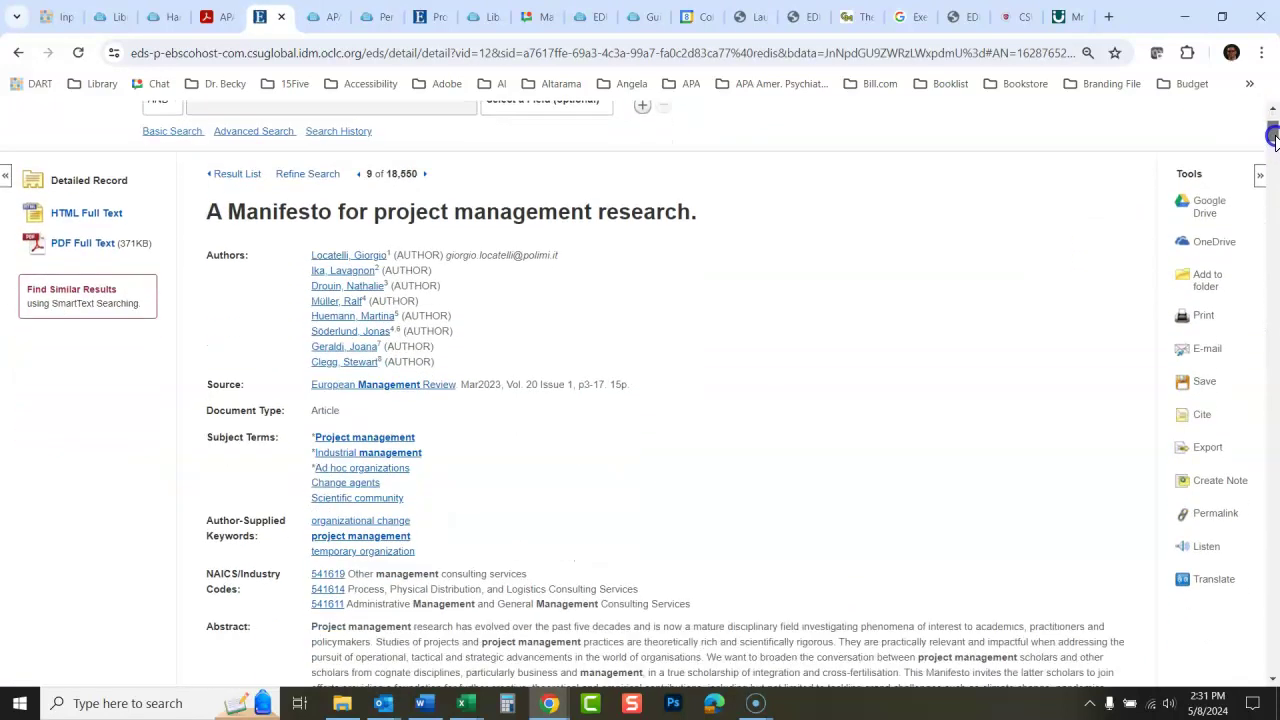
{"action": "left_click", "coordinate": [1203, 421]}
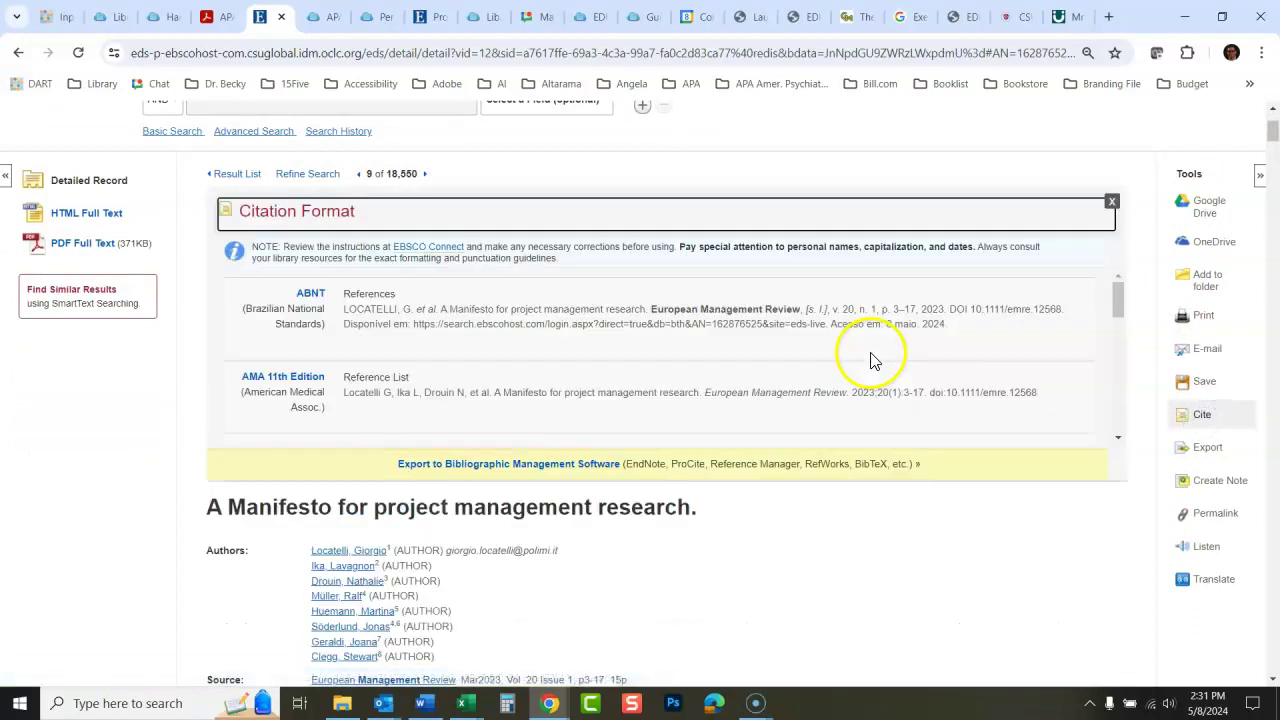
{"action": "scroll", "coordinate": [1118, 440], "scroll_direction": "down", "scroll_amount": 2}
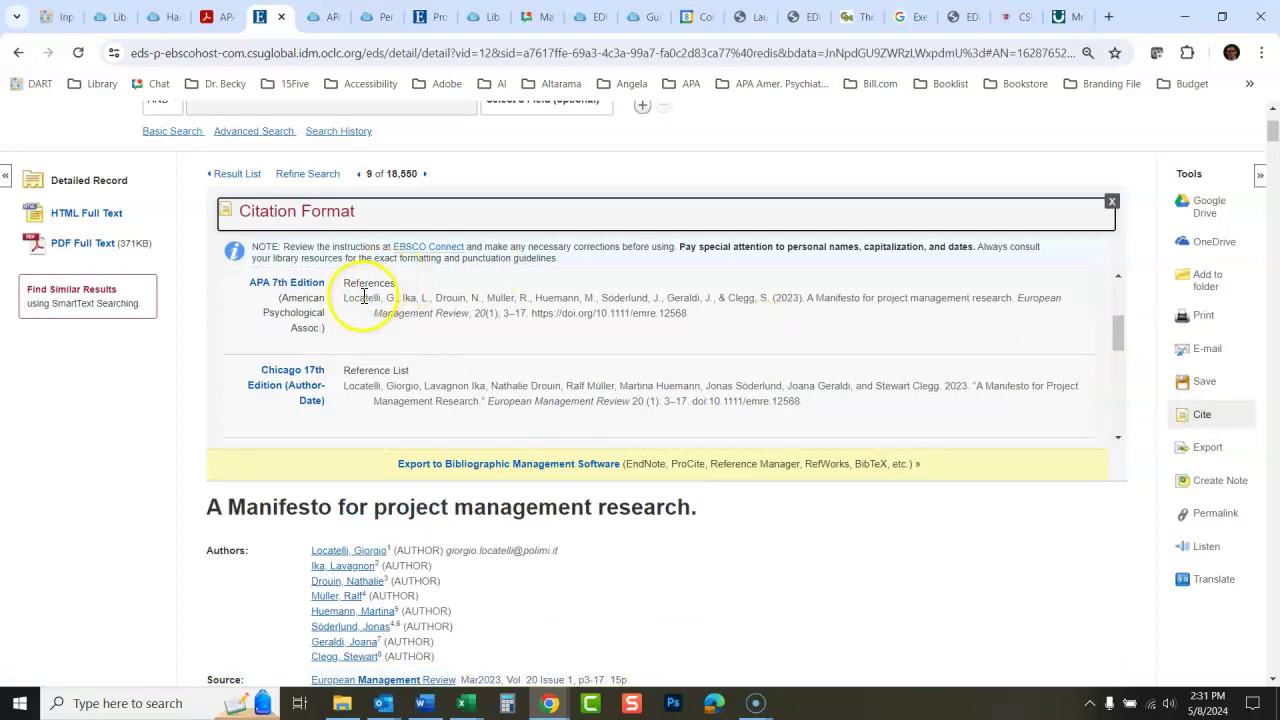
{"action": "left_click_drag", "start_coordinate": [344, 298], "coordinate": [728, 318]}
{"action": "key", "text": "ctrl+c"}
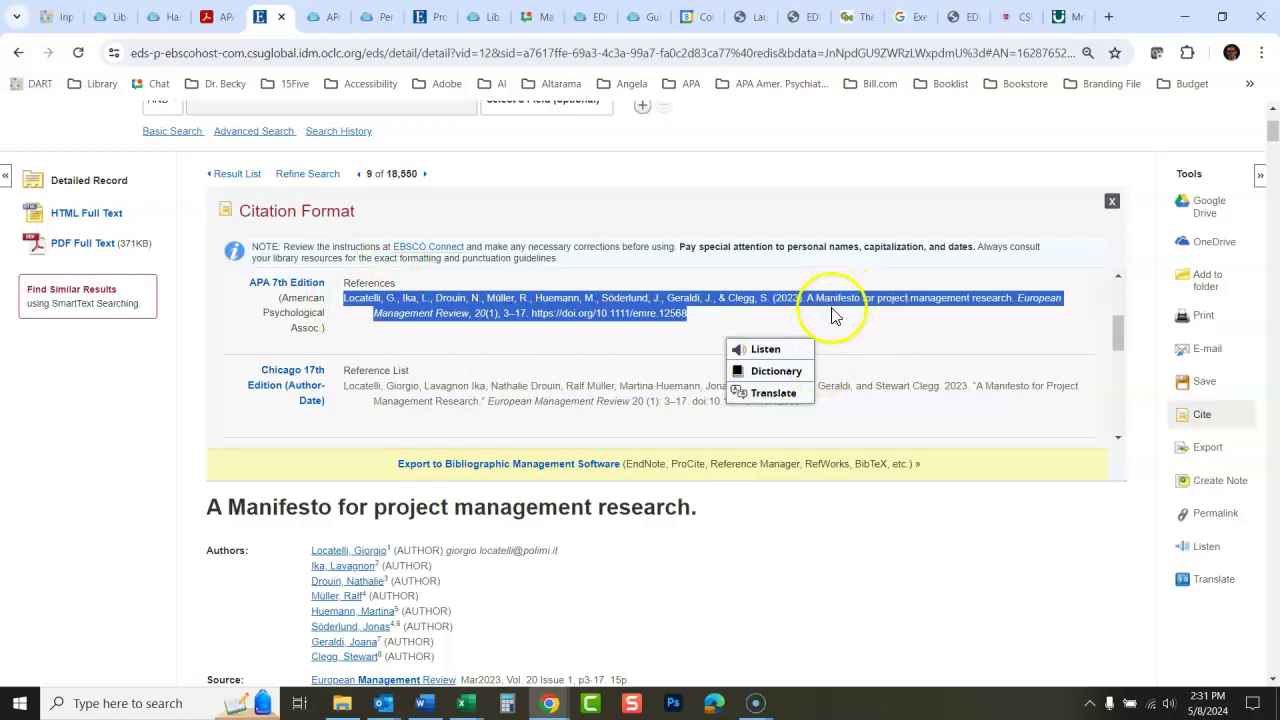
- Switch to Word and paste the copied reference below the first one, merging its formatting with the document
{"action": "left_click", "coordinate": [423, 704]}
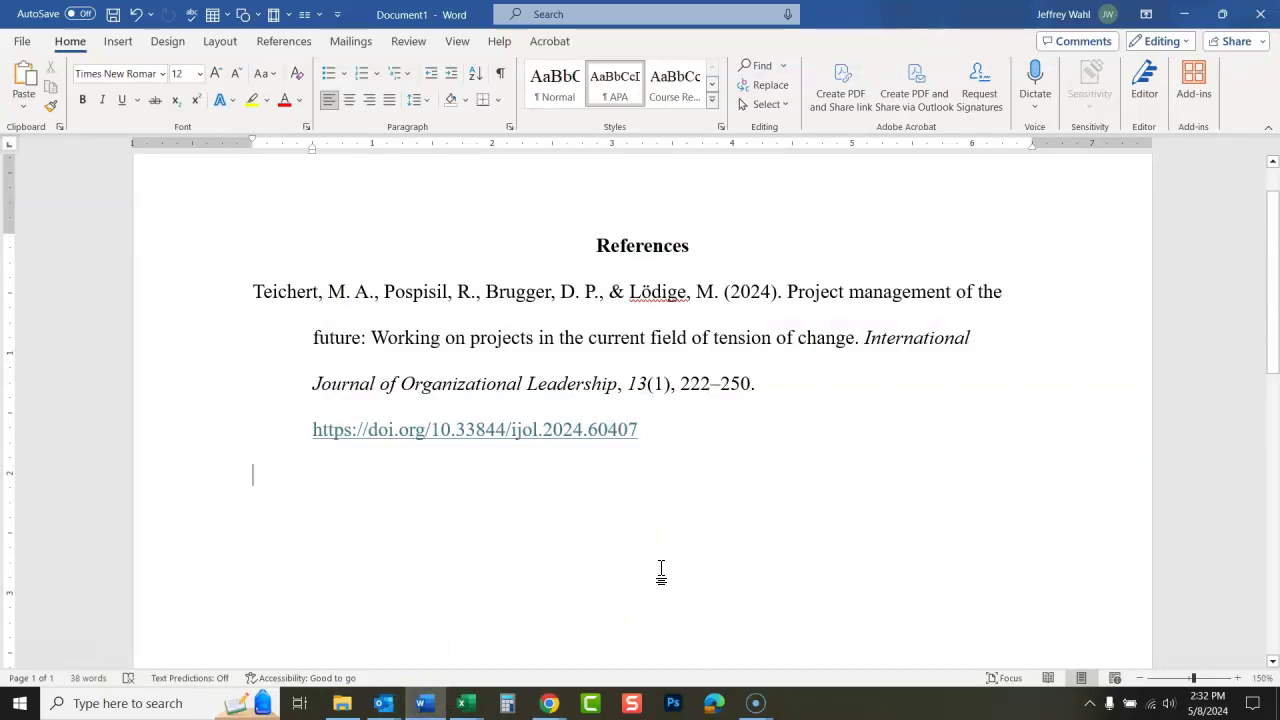
{"action": "key", "text": "ctrl+v"}
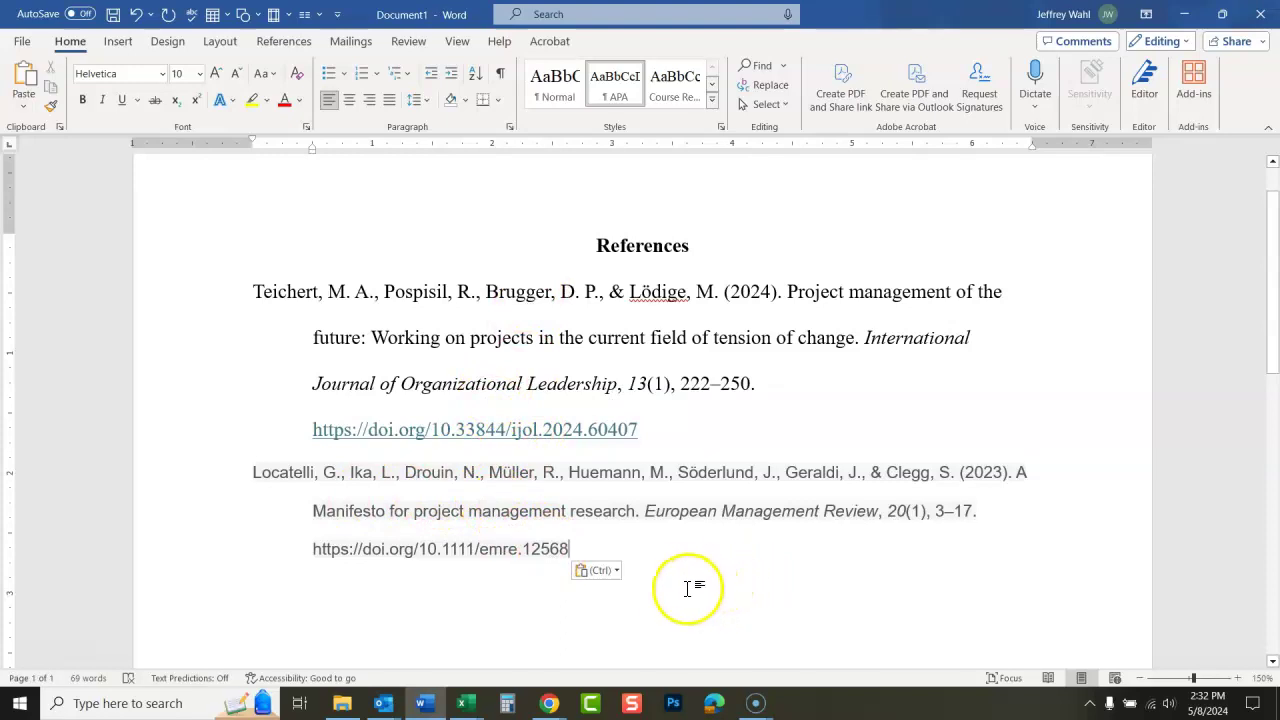
{"action": "left_click", "coordinate": [617, 572]}
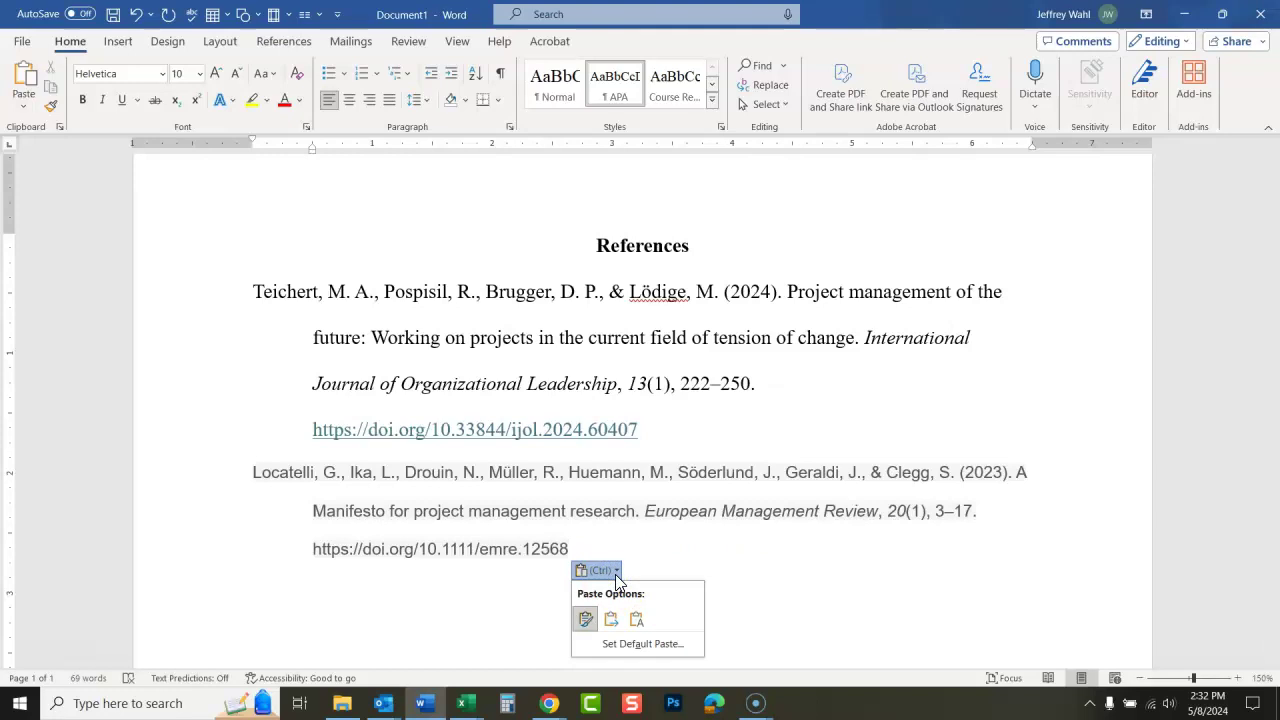
{"action": "left_click", "coordinate": [611, 619]}
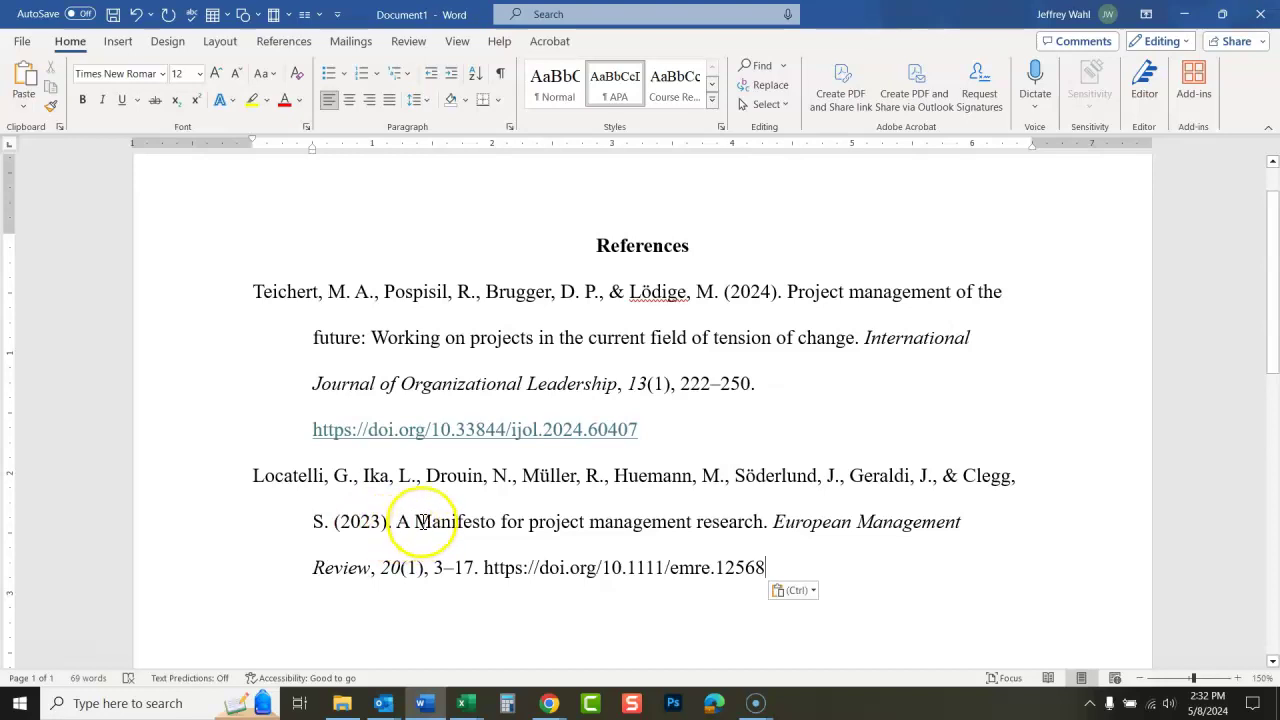
- Change the initial capital of Manifesto in the second reference's title to lowercase and start a new paragraph after its DOI
{"action": "left_click_drag", "start_coordinate": [414, 521], "coordinate": [432, 521]}
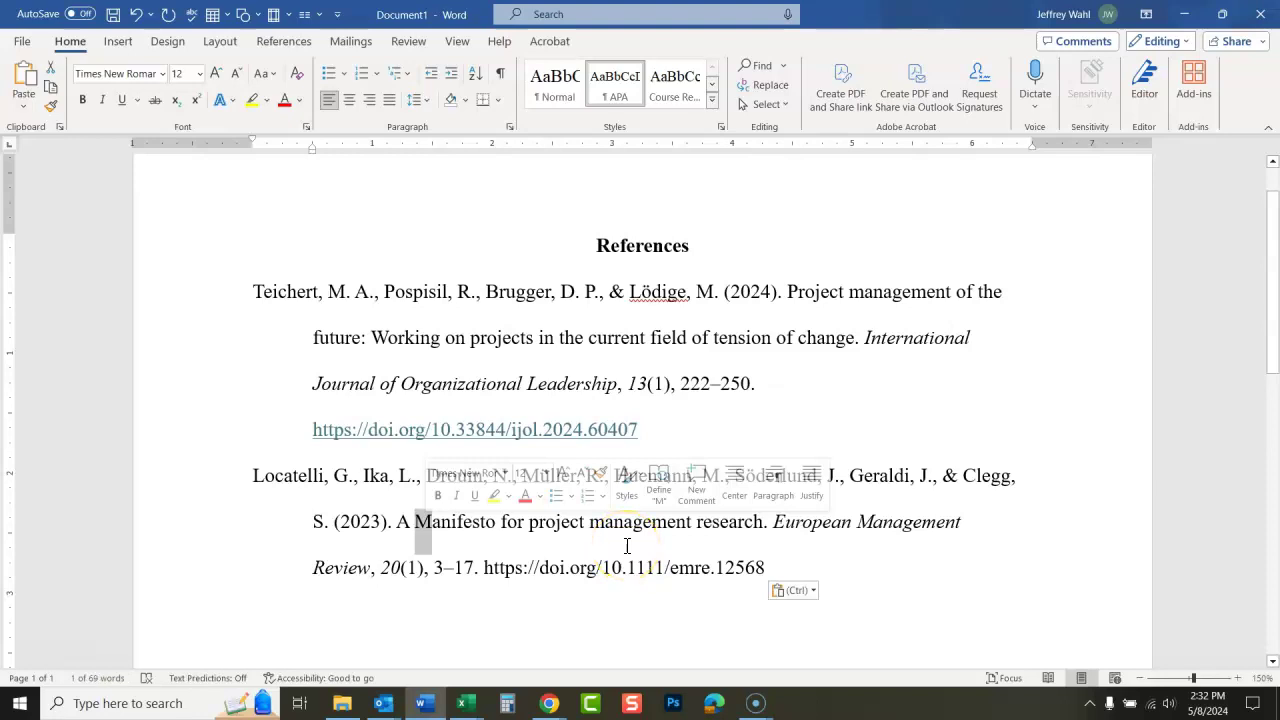
{"action": "key", "text": "shift+F3"}
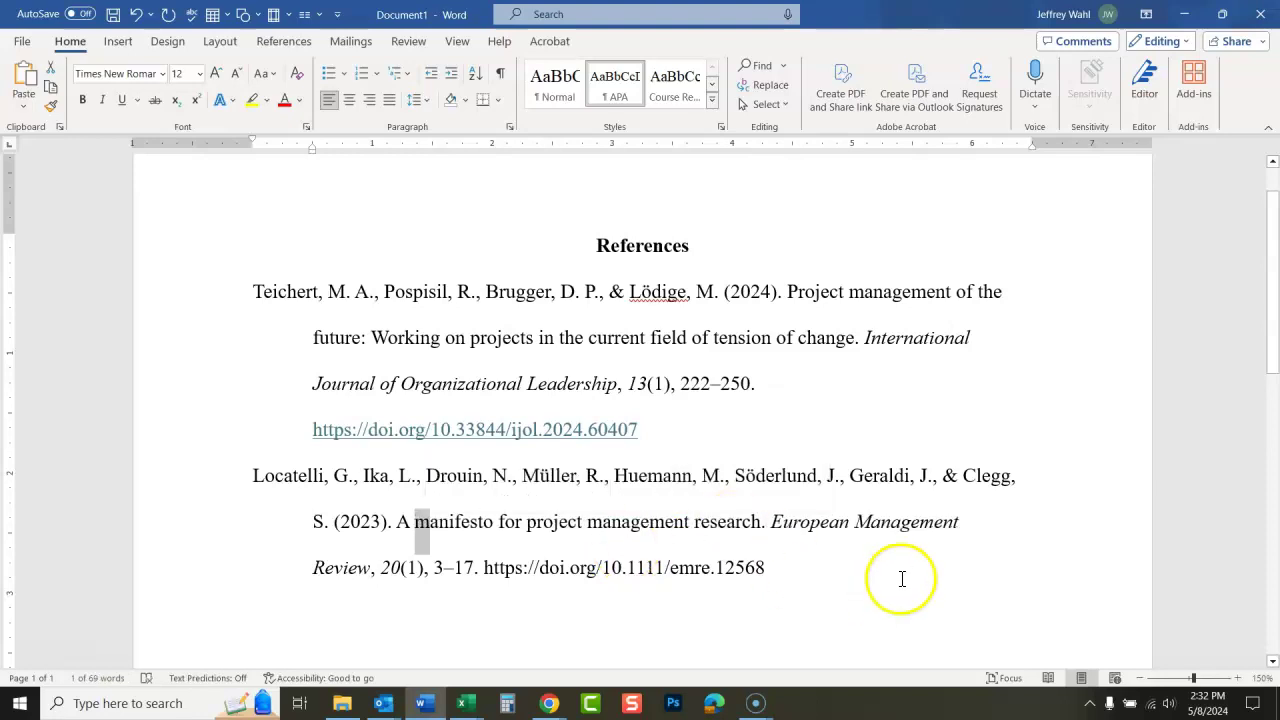
{"action": "left_click", "coordinate": [895, 572]}
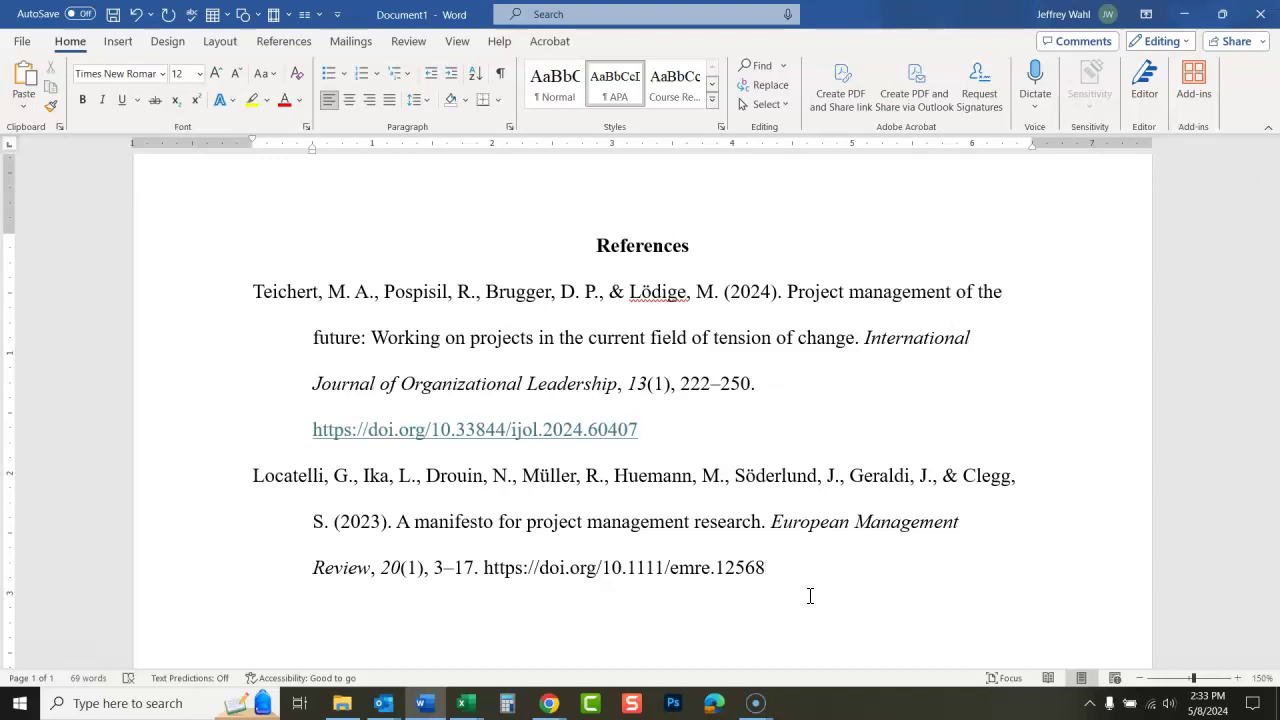
{"action": "key", "text": "Return"}
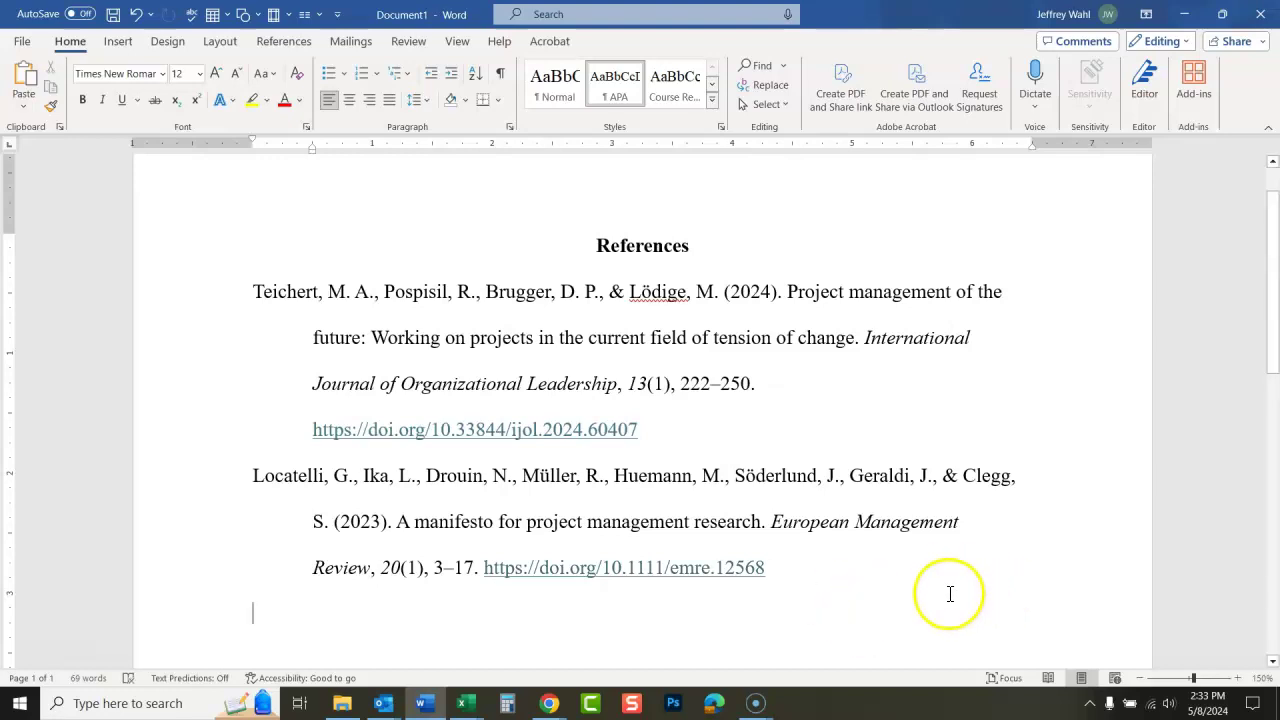
- Switch back to Chrome, close the article's citation formats and return to the database result list
{"action": "left_click", "coordinate": [549, 703]}
{"action": "left_click", "coordinate": [478, 600]}
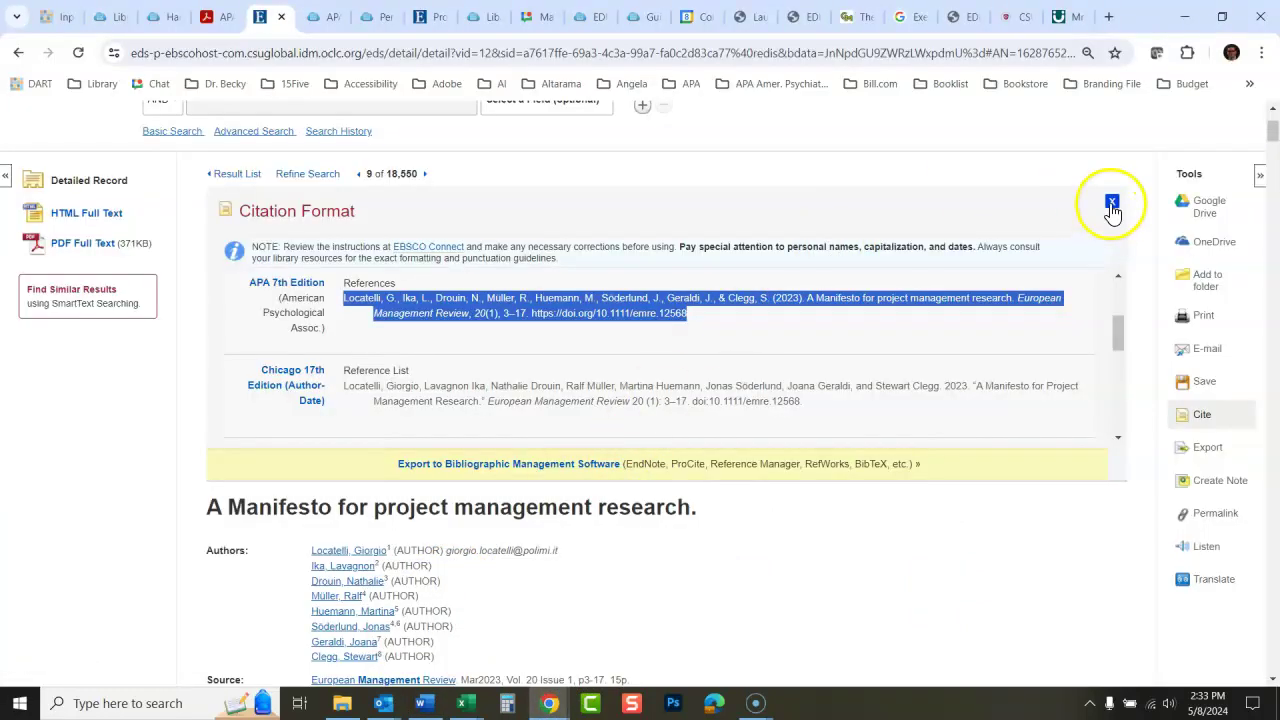
{"action": "left_click", "coordinate": [1111, 201]}
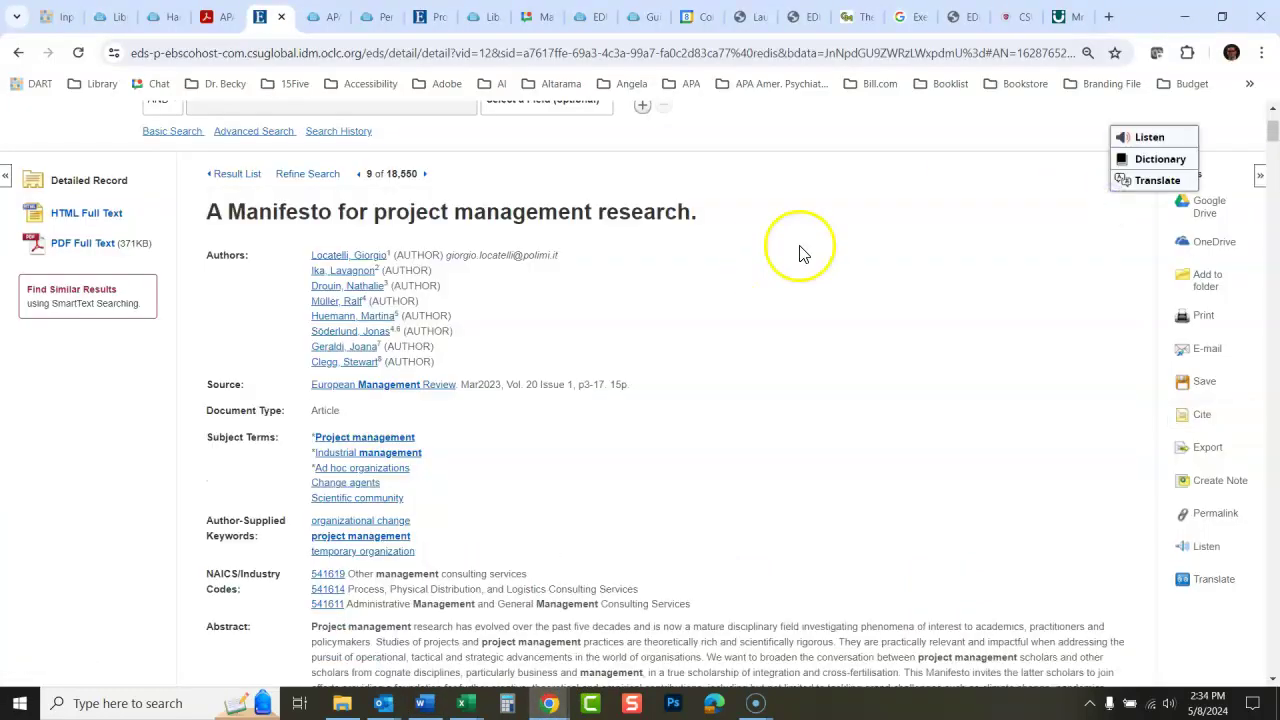
{"action": "left_click", "coordinate": [1271, 115]}
{"action": "left_click", "coordinate": [238, 346]}
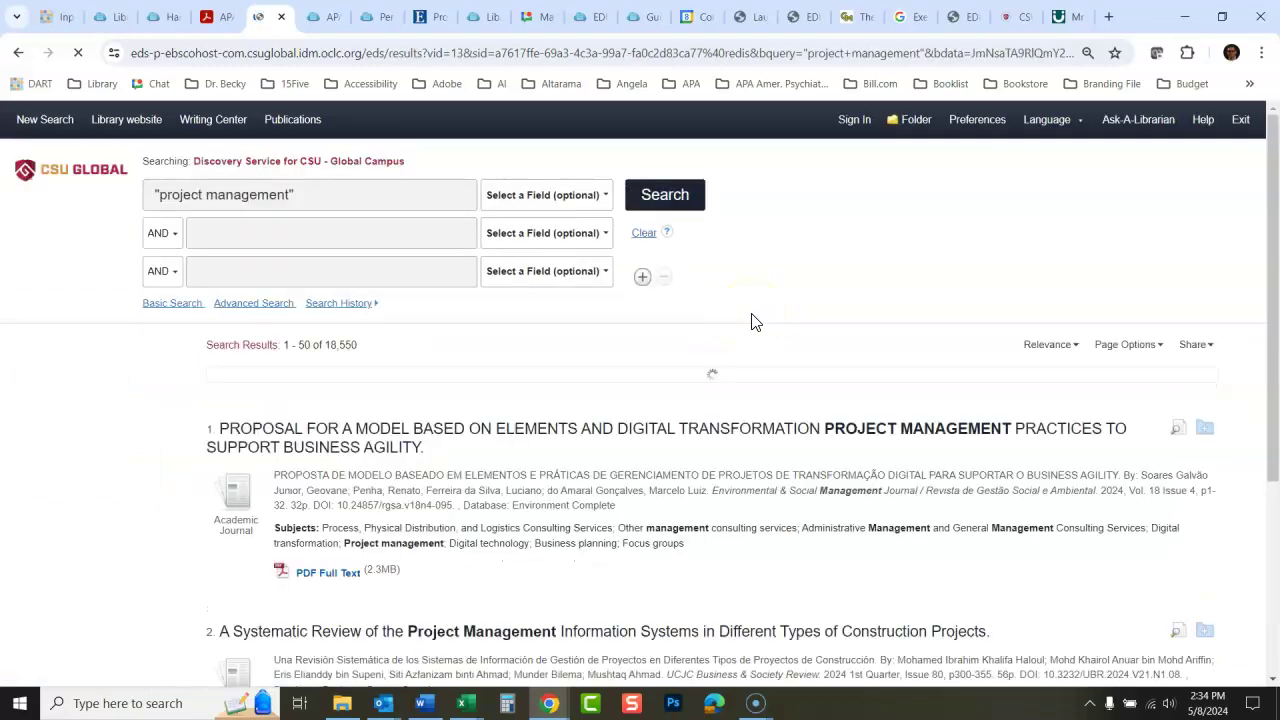
- Remove the Peer Reviewed limiter from the "project management" search and restrict the source type to Magazines
{"action": "left_click_drag", "start_coordinate": [1277, 150], "coordinate": [1273, 120]}
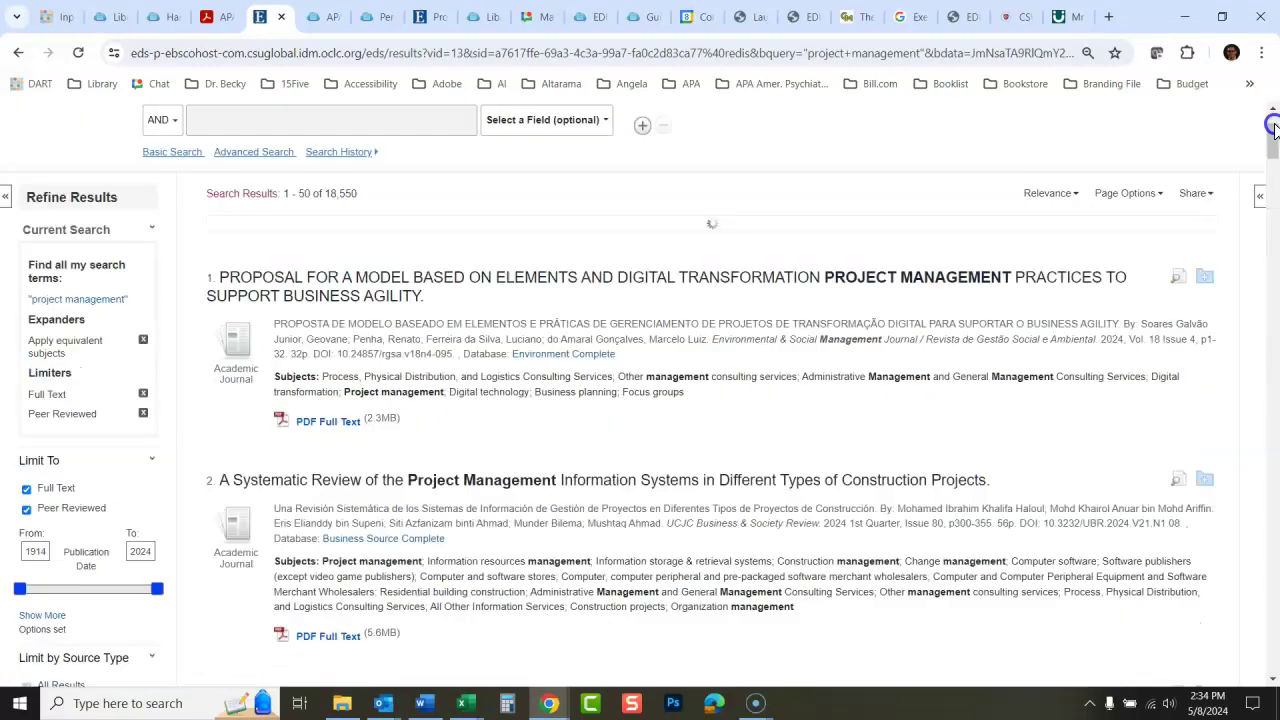
{"action": "scroll", "coordinate": [1273, 125], "scroll_direction": "down", "scroll_amount": 2}
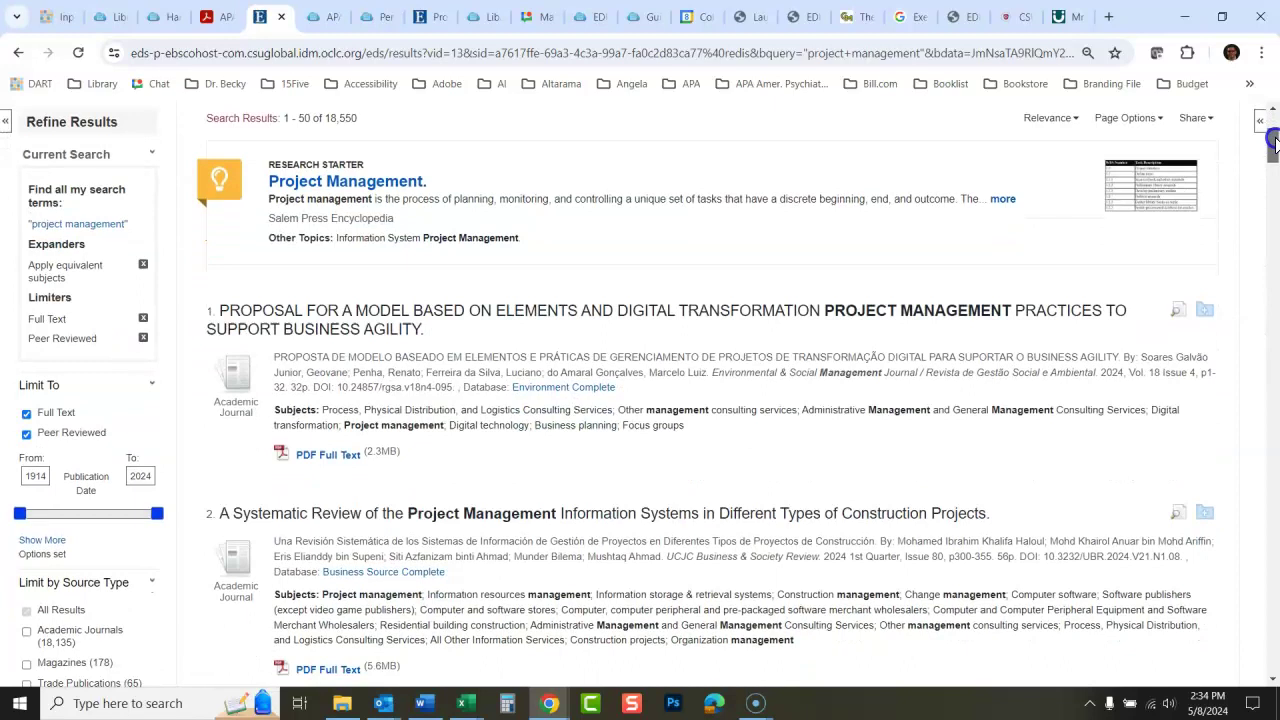
{"action": "left_click", "coordinate": [26, 434]}
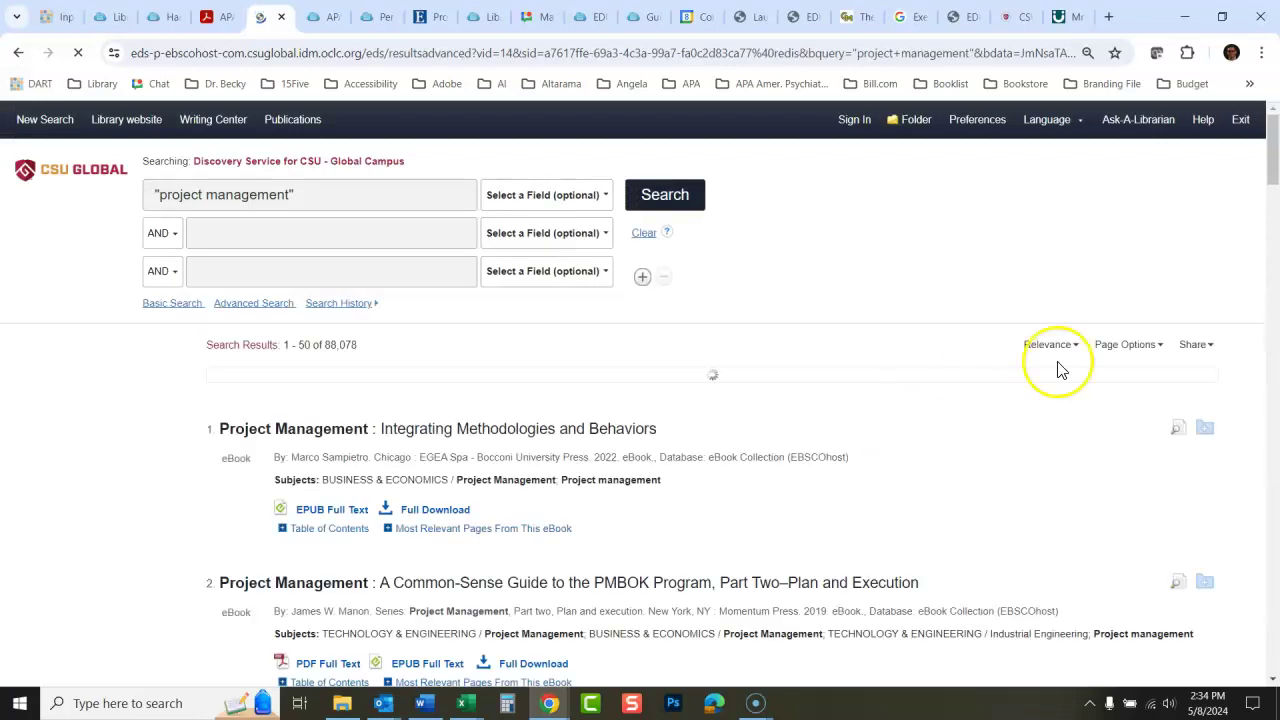
{"action": "scroll", "coordinate": [1273, 150], "scroll_direction": "down", "scroll_amount": 3}
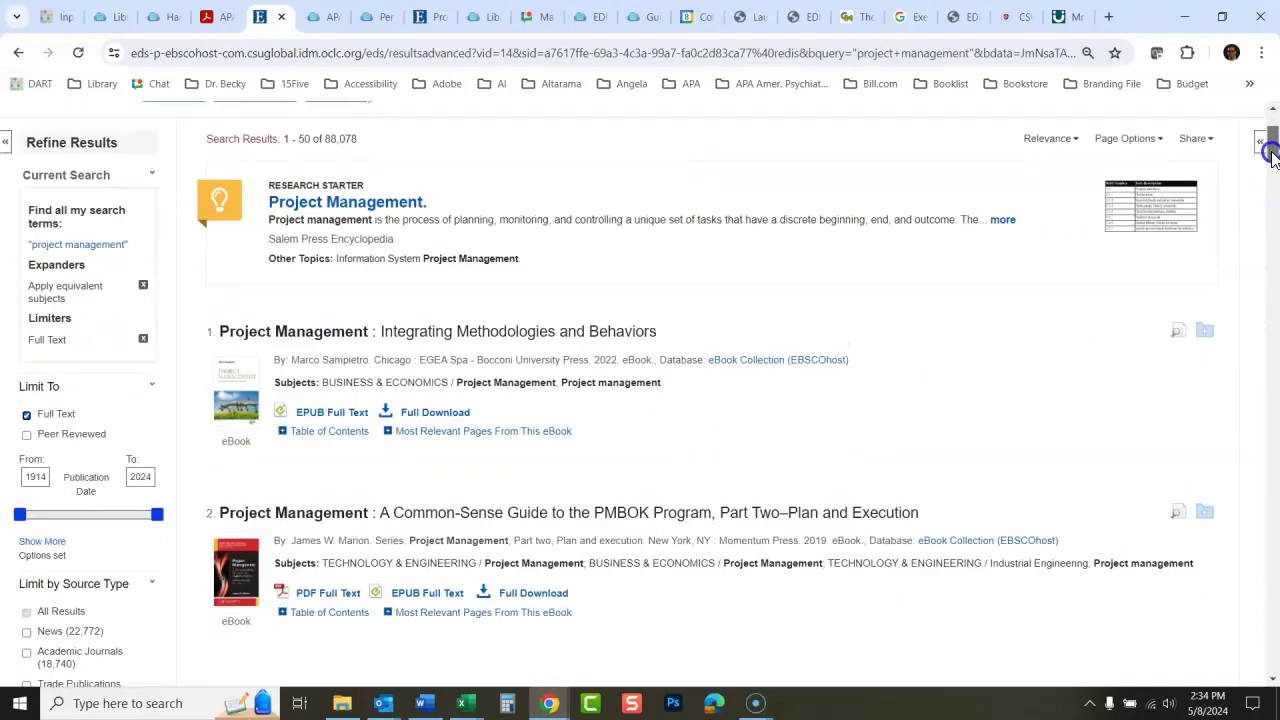
{"action": "left_click_drag", "start_coordinate": [1274, 160], "coordinate": [1274, 170]}
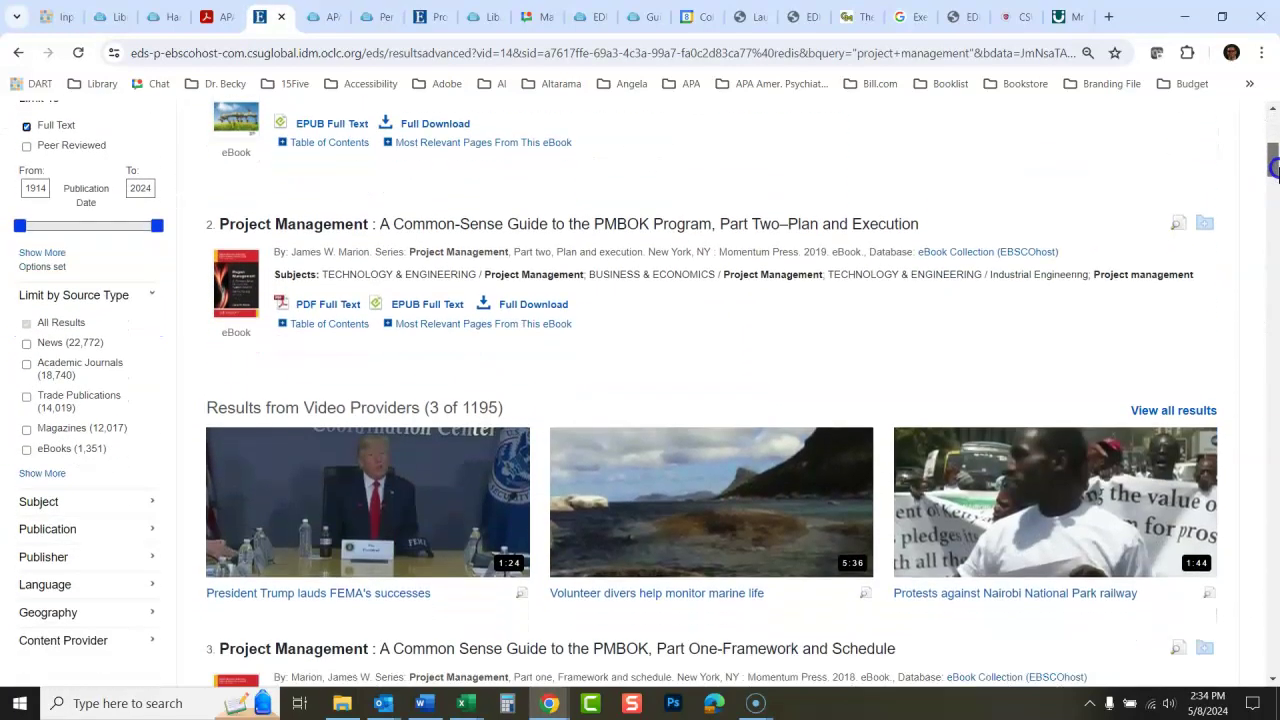
{"action": "left_click", "coordinate": [27, 432]}
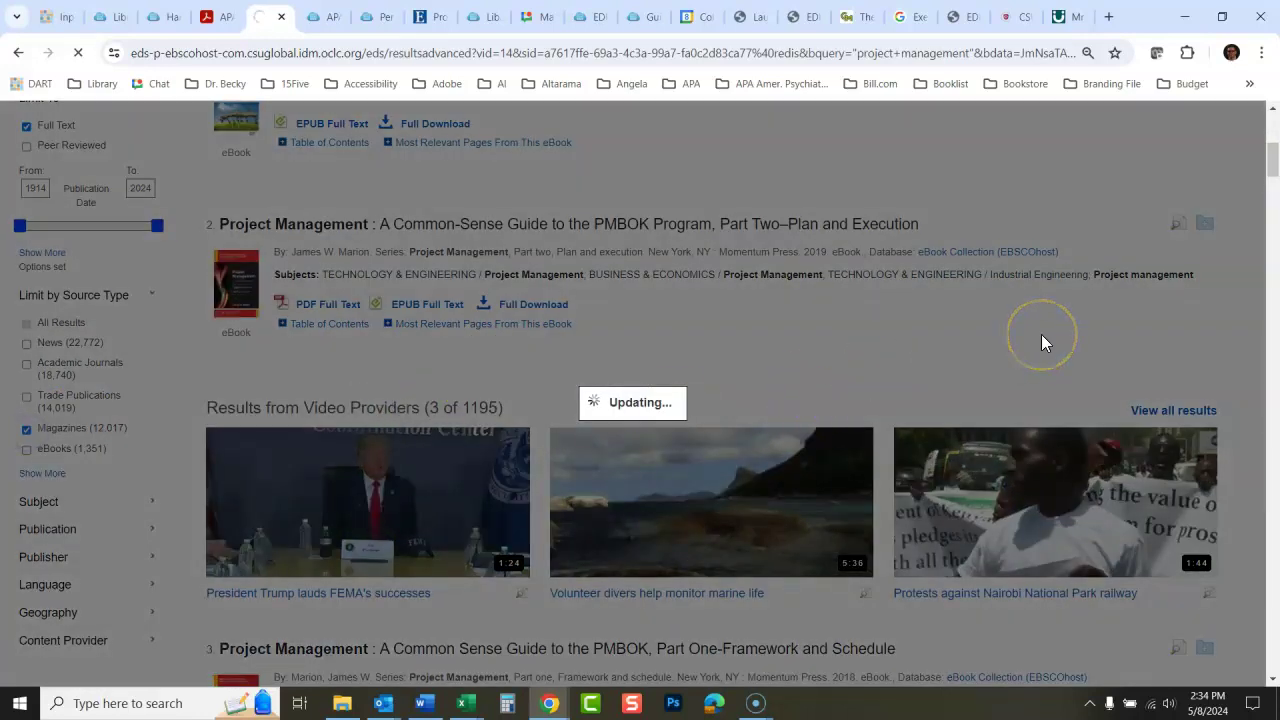
{"action": "scroll", "coordinate": [1043, 343], "scroll_direction": "down", "scroll_amount": 5}
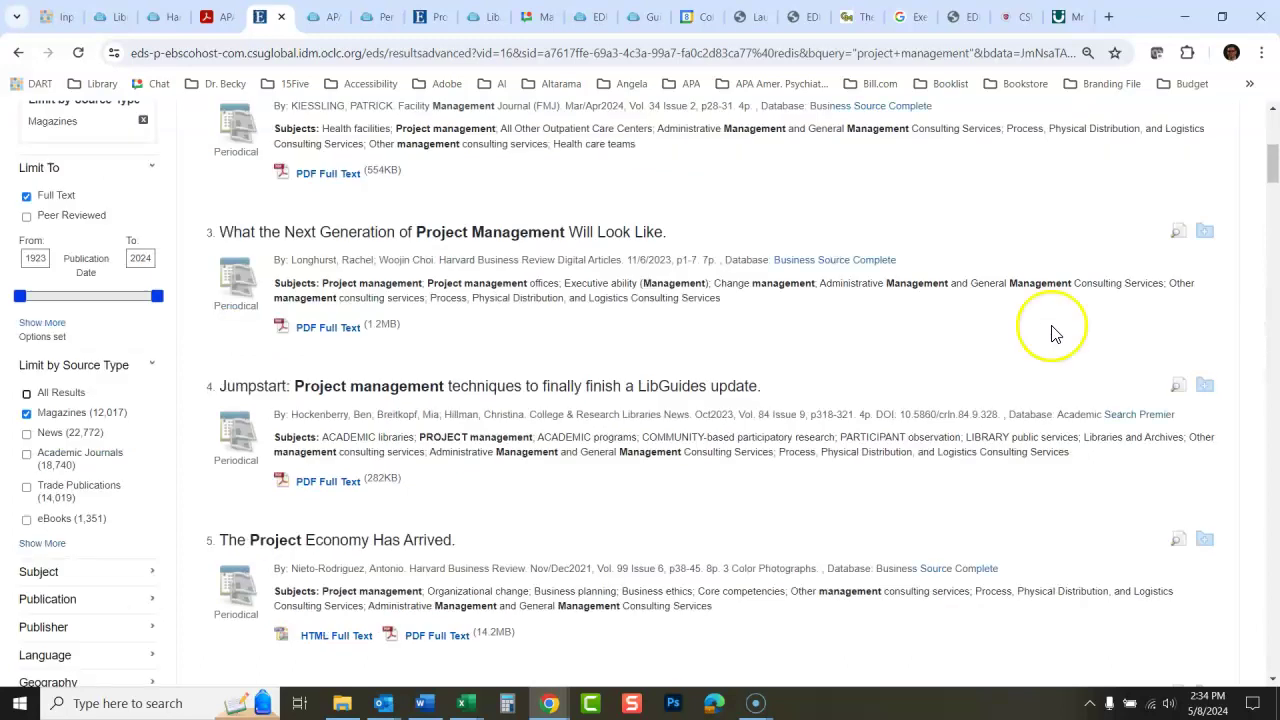
{"action": "left_click_drag", "start_coordinate": [1270, 168], "coordinate": [1272, 145]}
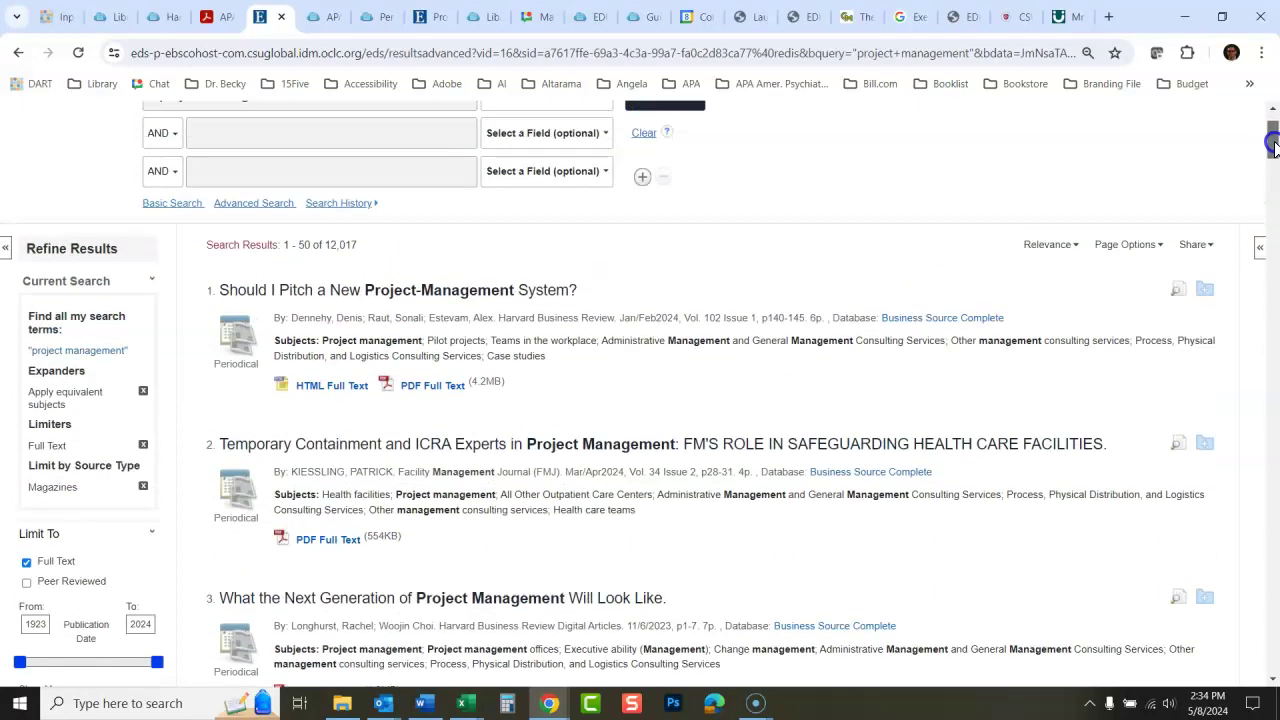
- Open the record of the magazine article "Should I Pitch a New Project-Management System?" and display its citation formats
{"action": "left_click", "coordinate": [397, 292]}
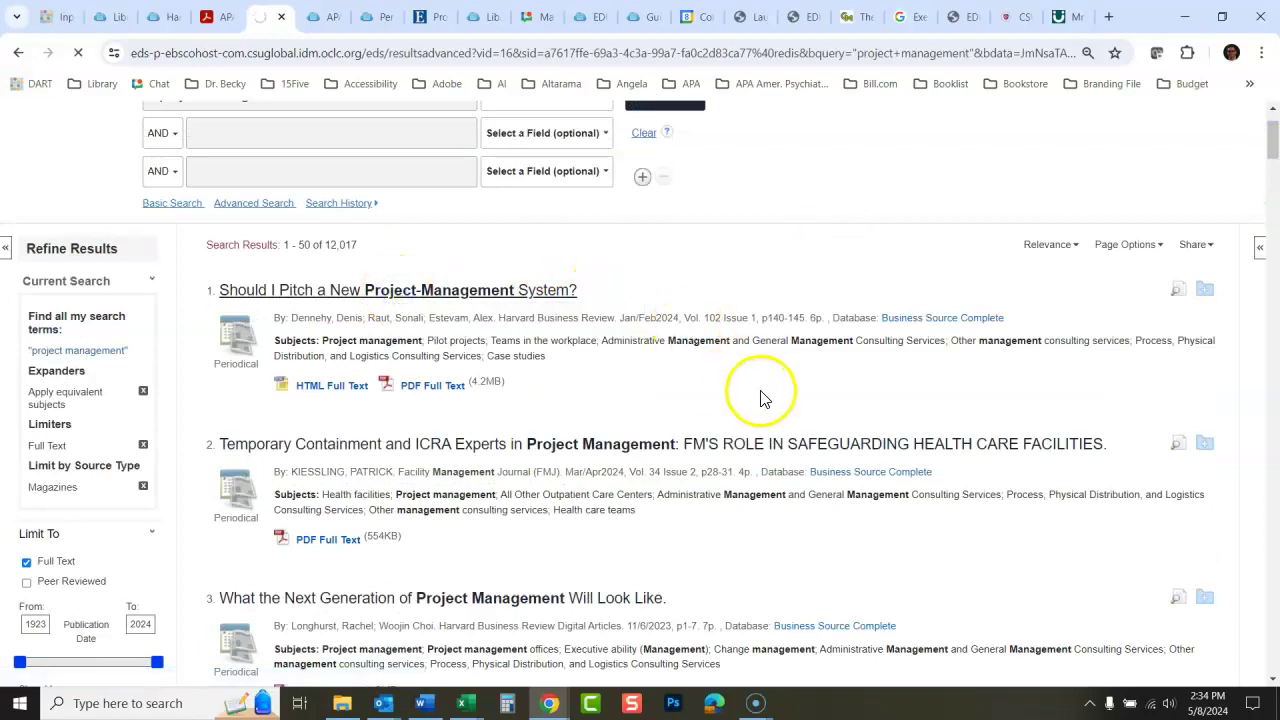
{"action": "left_click_drag", "start_coordinate": [1271, 135], "coordinate": [1275, 176]}
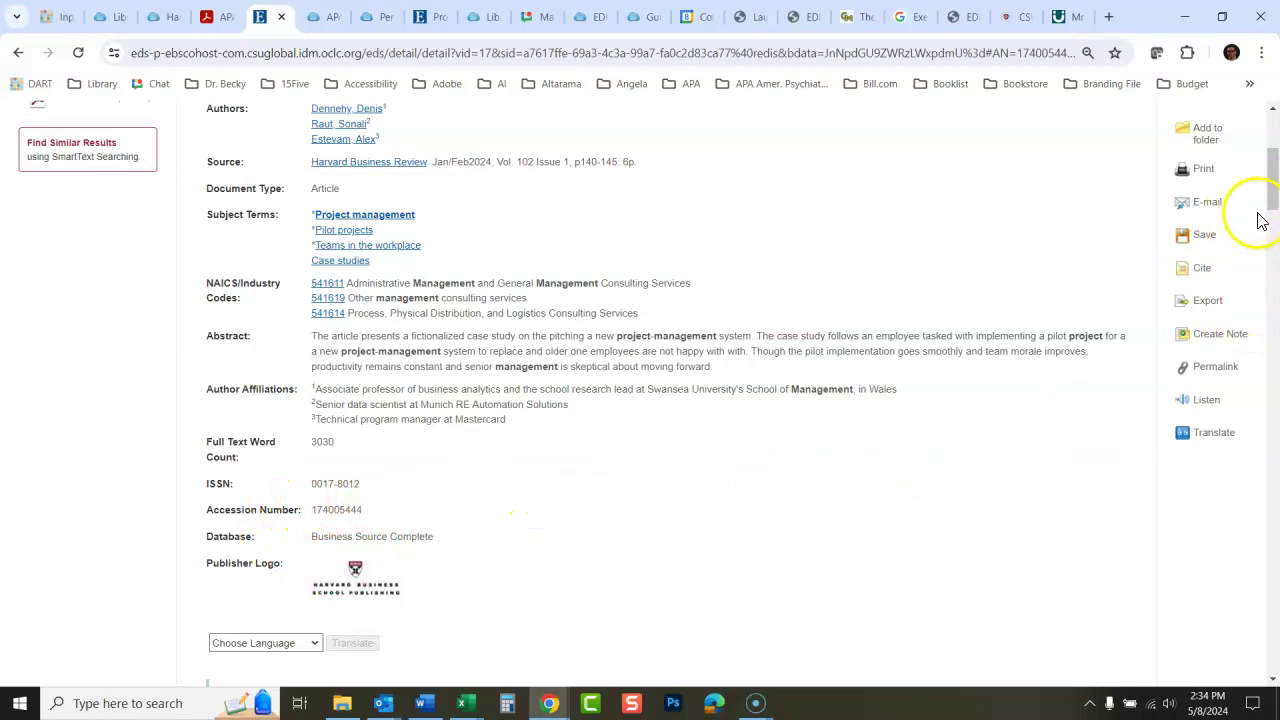
{"action": "left_click_drag", "start_coordinate": [1272, 190], "coordinate": [1272, 162]}
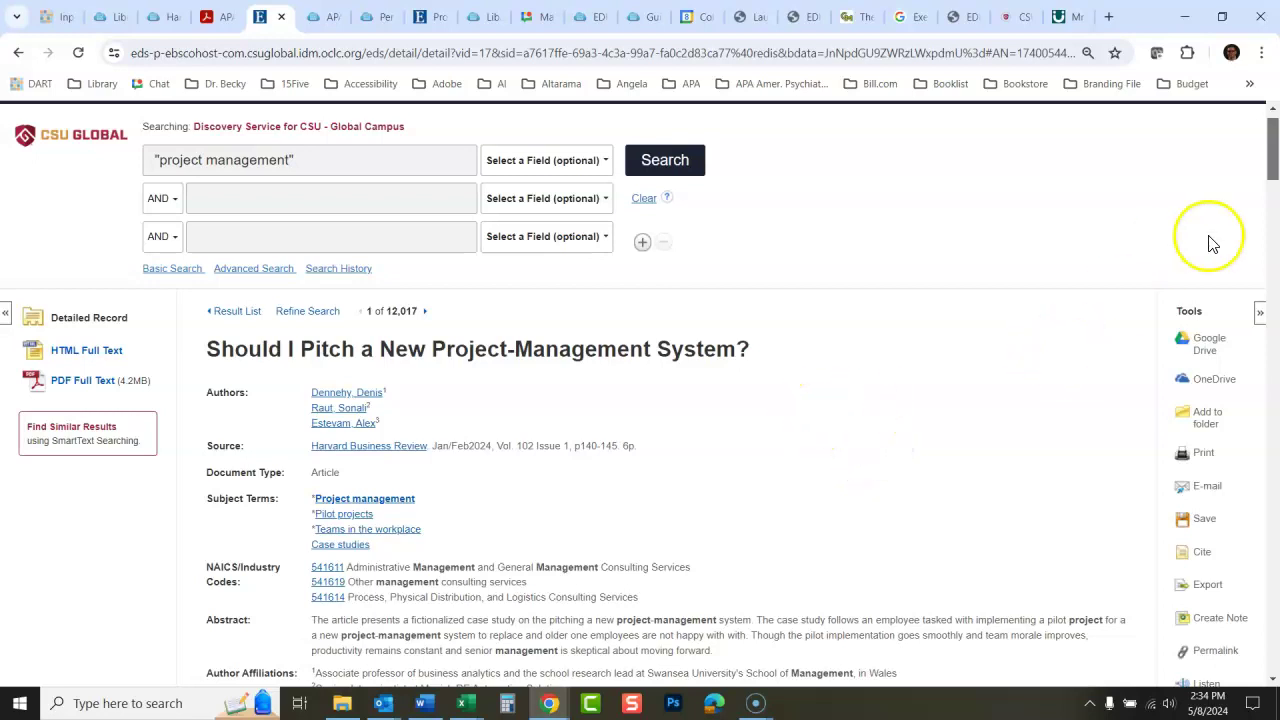
{"action": "left_click_drag", "start_coordinate": [1272, 160], "coordinate": [1274, 172]}
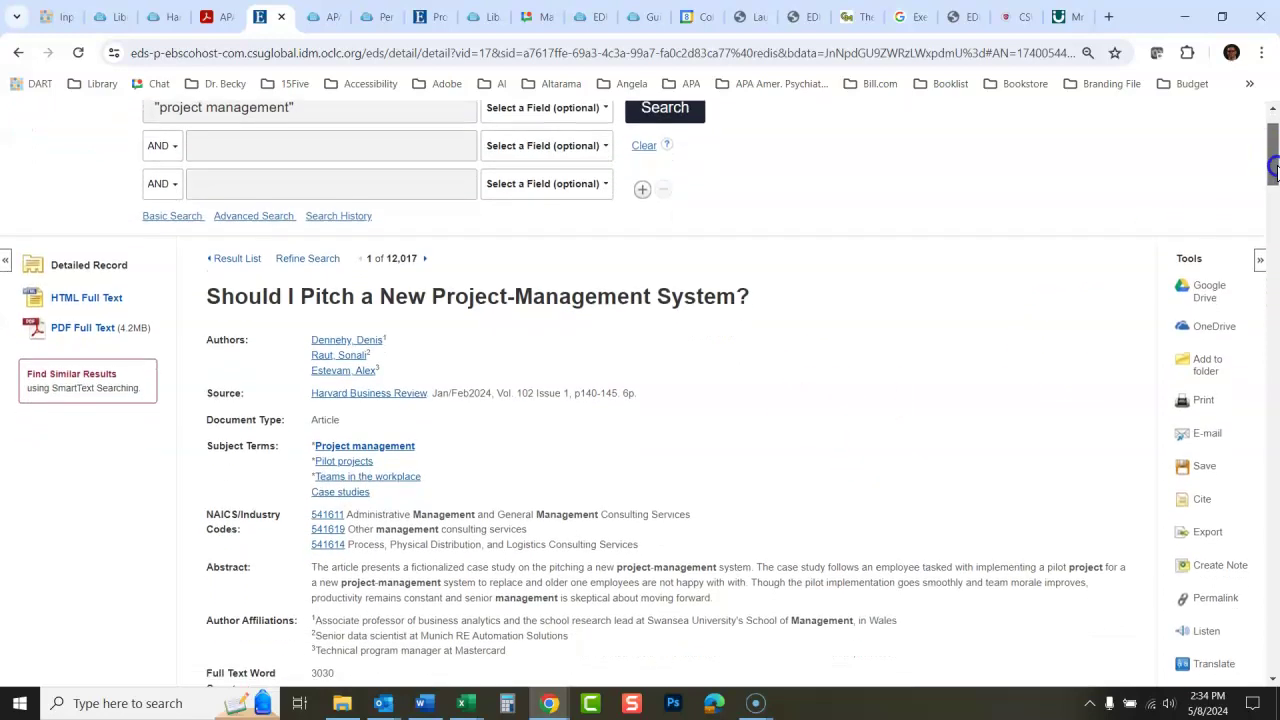
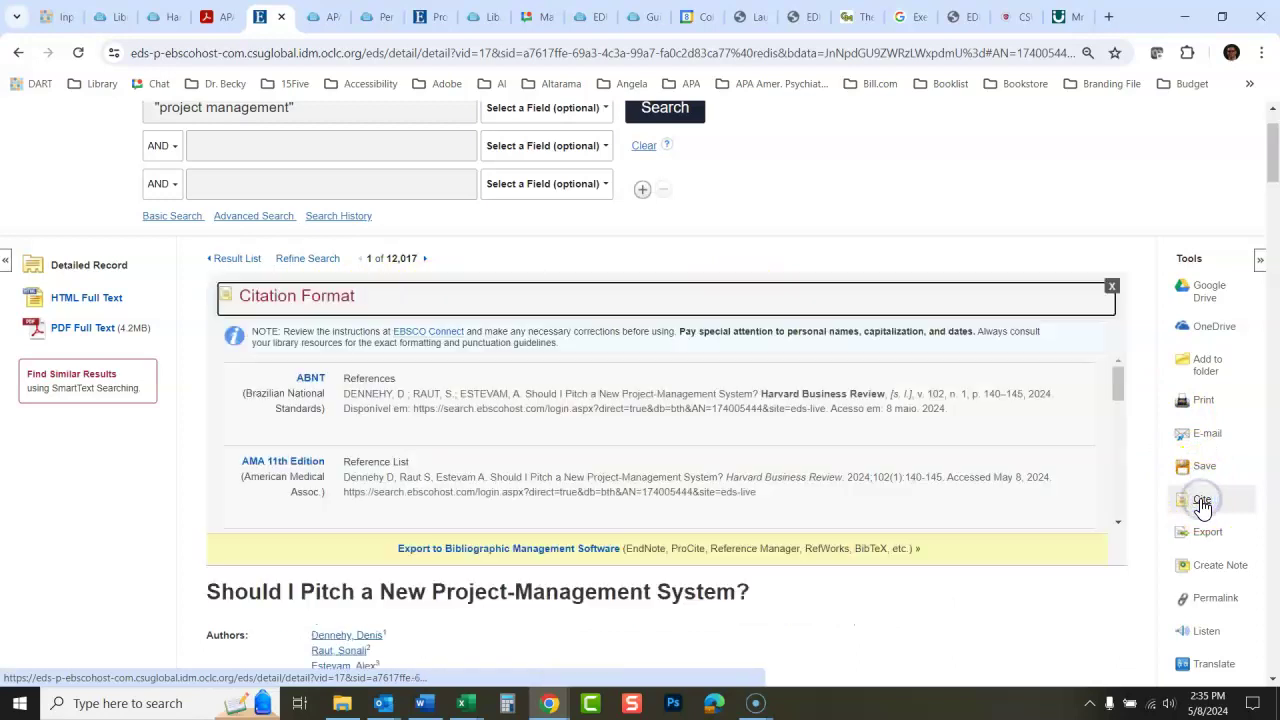
- Copy the article's APA 7th Edition reference from the citation formats
{"action": "left_click", "coordinate": [1120, 378]}
{"action": "left_click_drag", "start_coordinate": [1120, 378], "coordinate": [1120, 400]}
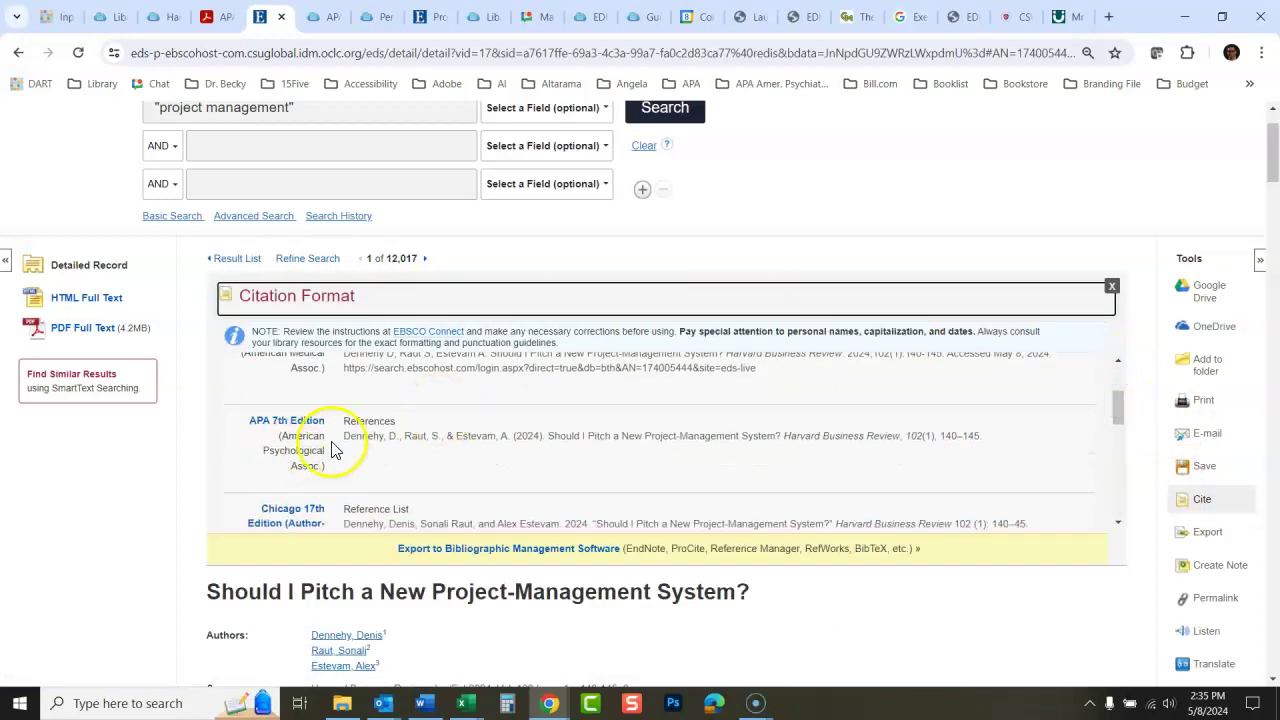
{"action": "left_click_drag", "start_coordinate": [343, 440], "coordinate": [993, 447]}
{"action": "key", "text": "ctrl+c"}
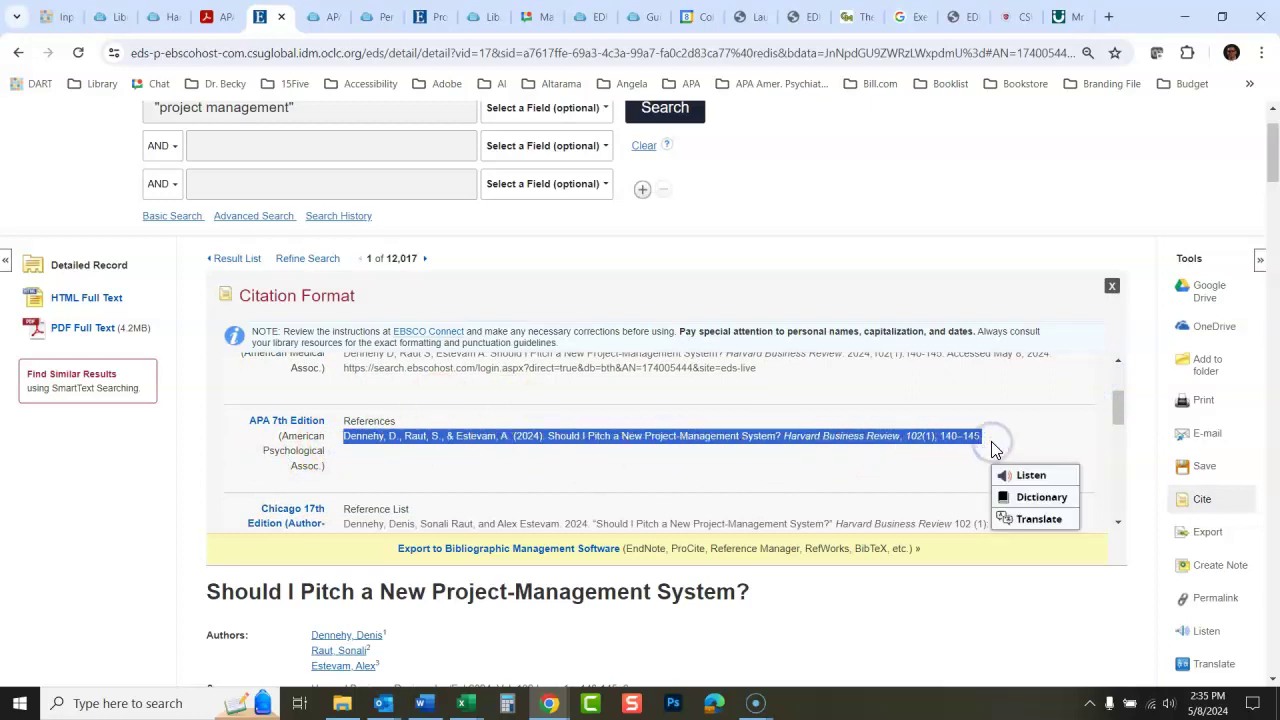
- Switch to Word and paste the copied magazine reference below the second one, merging its formatting with the document
{"action": "left_click", "coordinate": [422, 703]}
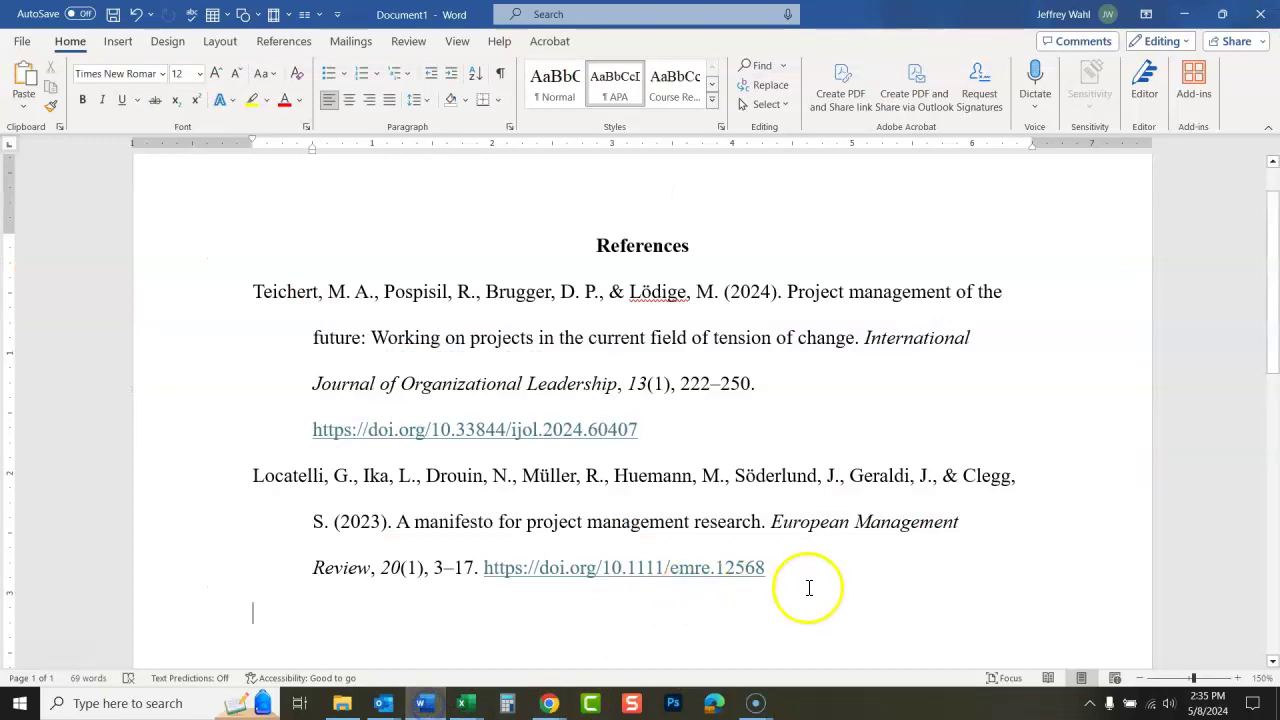
{"action": "key", "text": "ctrl+v"}
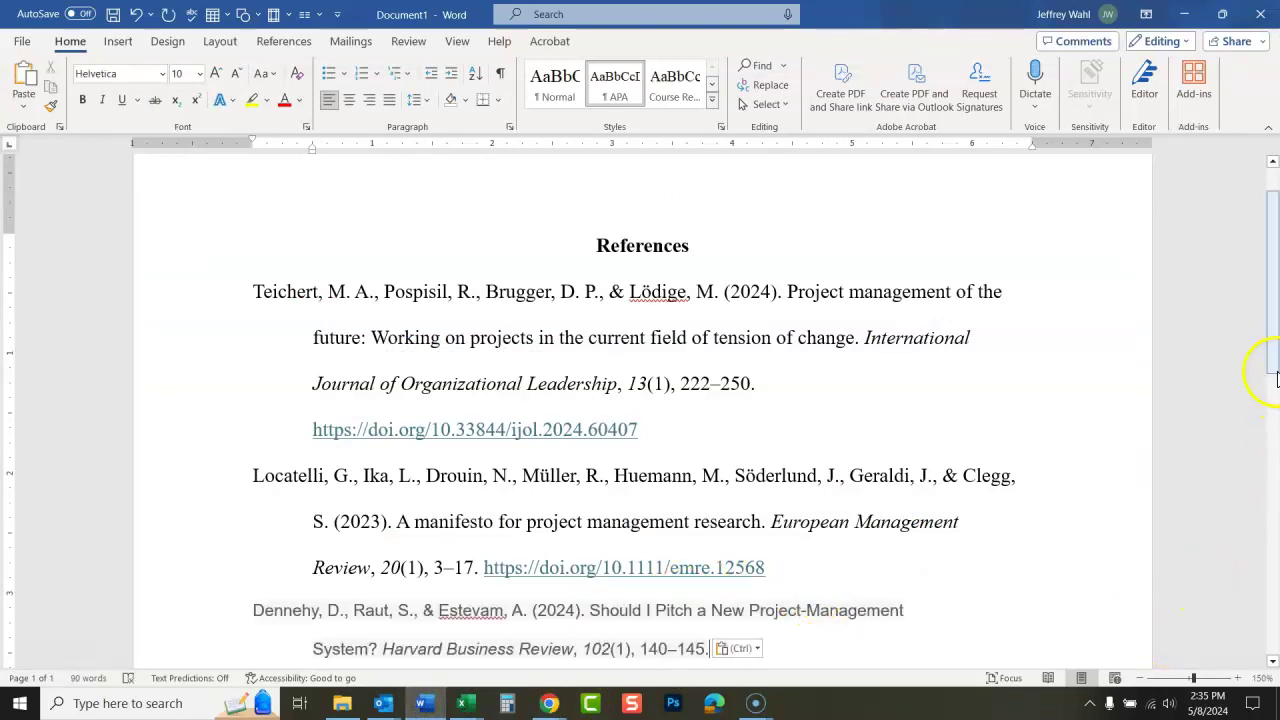
{"action": "scroll", "coordinate": [1277, 368], "scroll_direction": "down", "scroll_amount": 2}
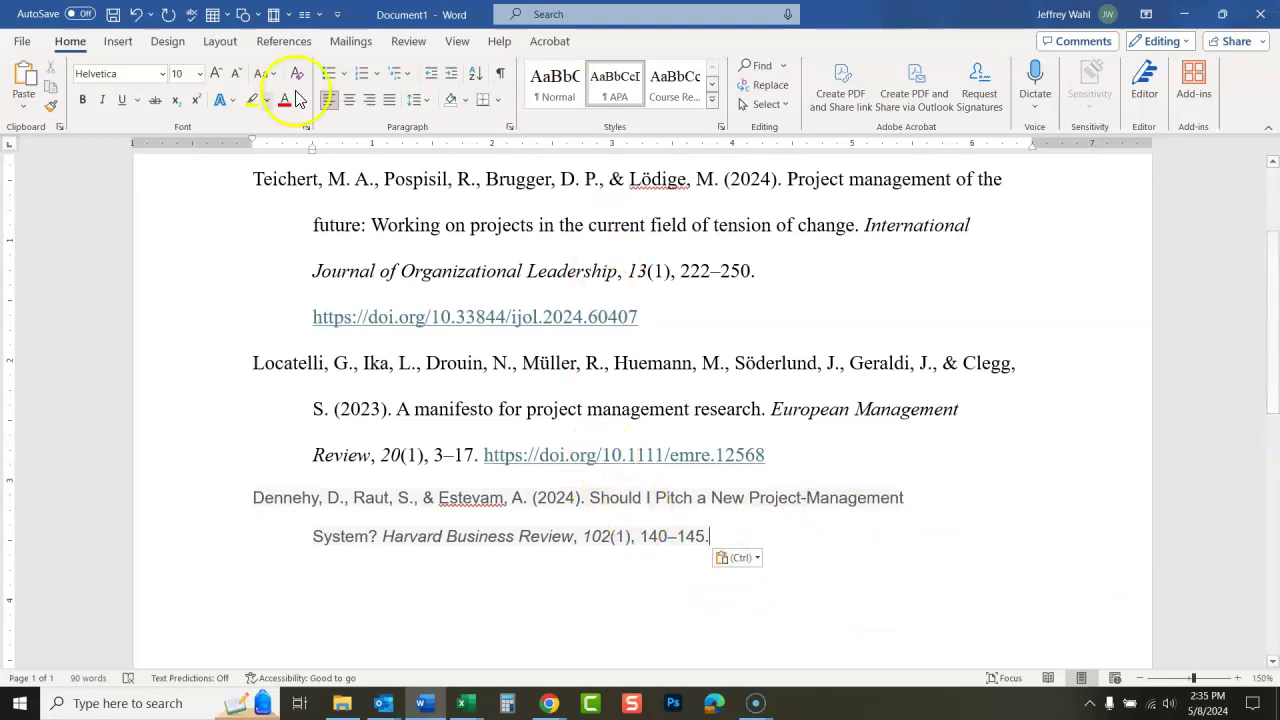
{"action": "left_click", "coordinate": [746, 562]}
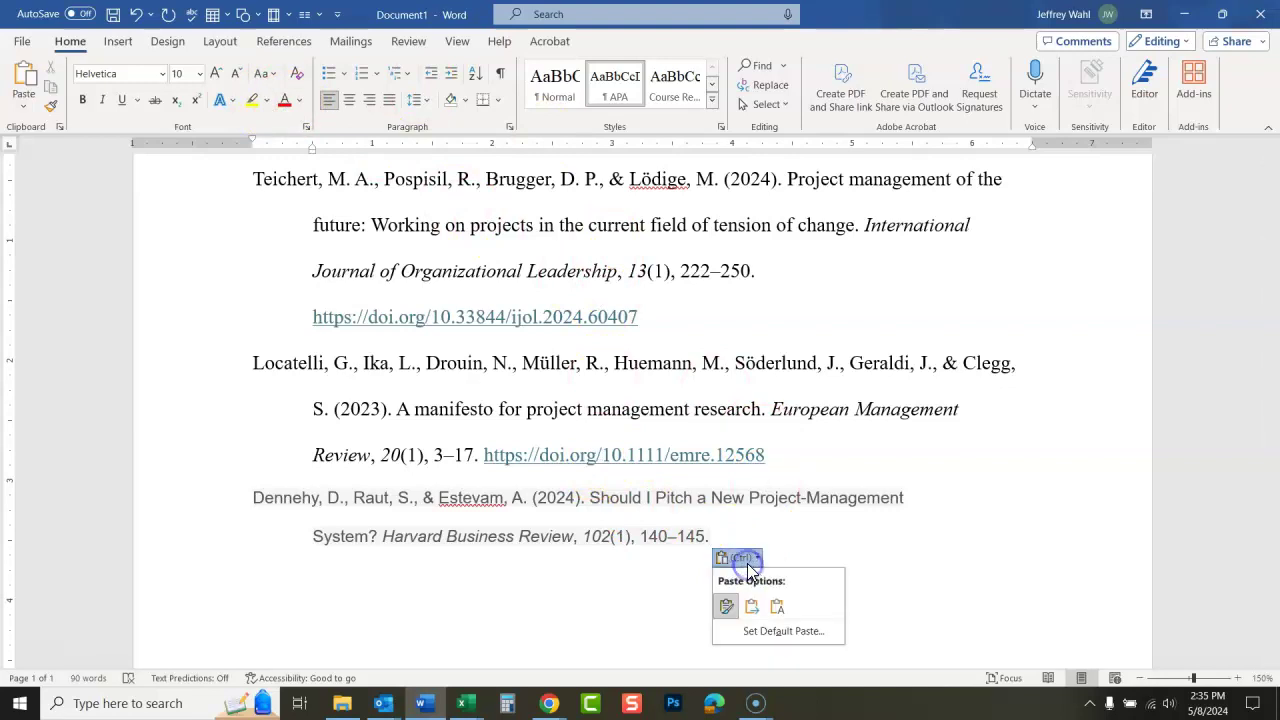
{"action": "left_click", "coordinate": [751, 608]}
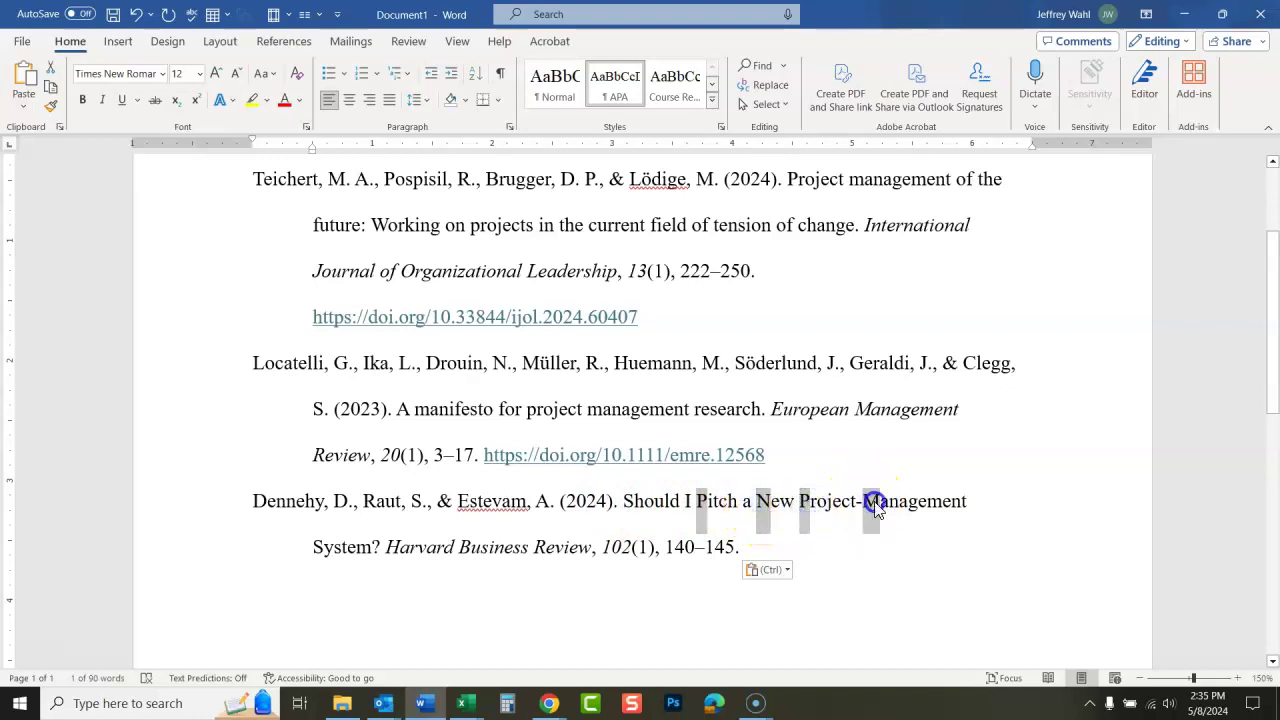
- Change the initial capitals of Pitch, New, Project, Management and System in the third reference's title to lowercase
{"action": "left_click", "coordinate": [322, 556], "text": "ctrl"}
{"action": "key", "text": "shift+F3"}
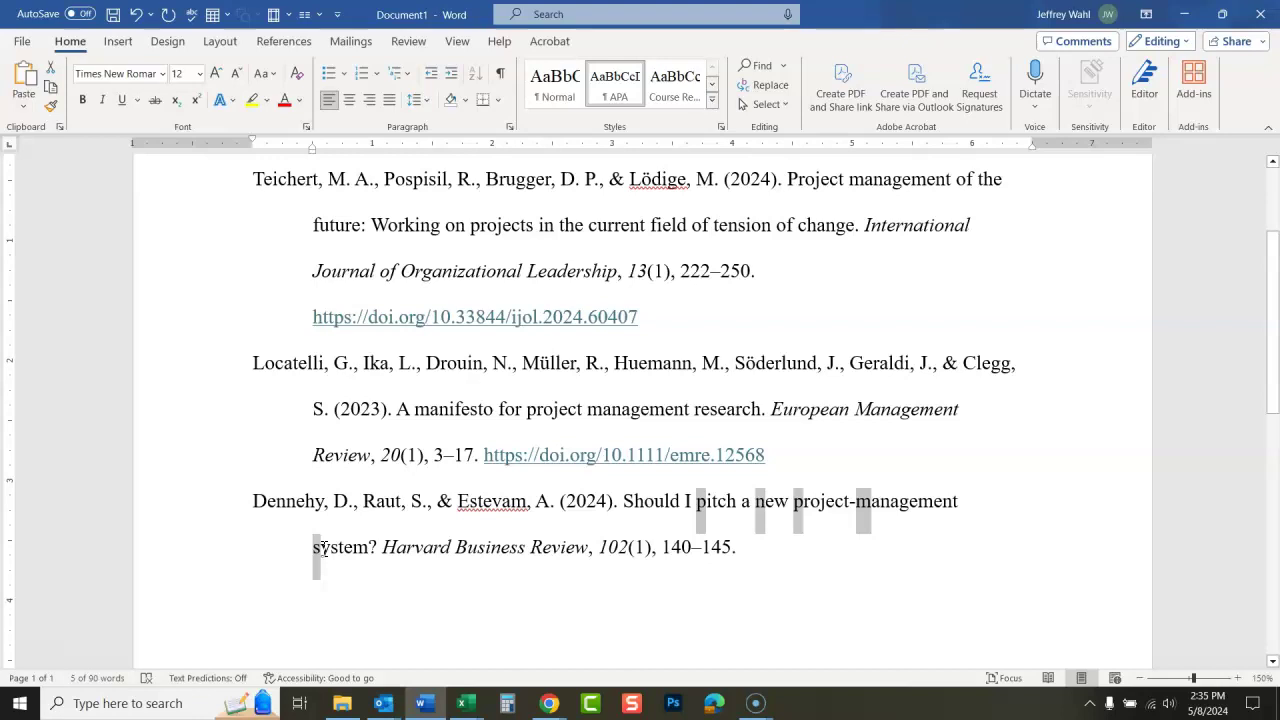
{"action": "left_click", "coordinate": [650, 606]}
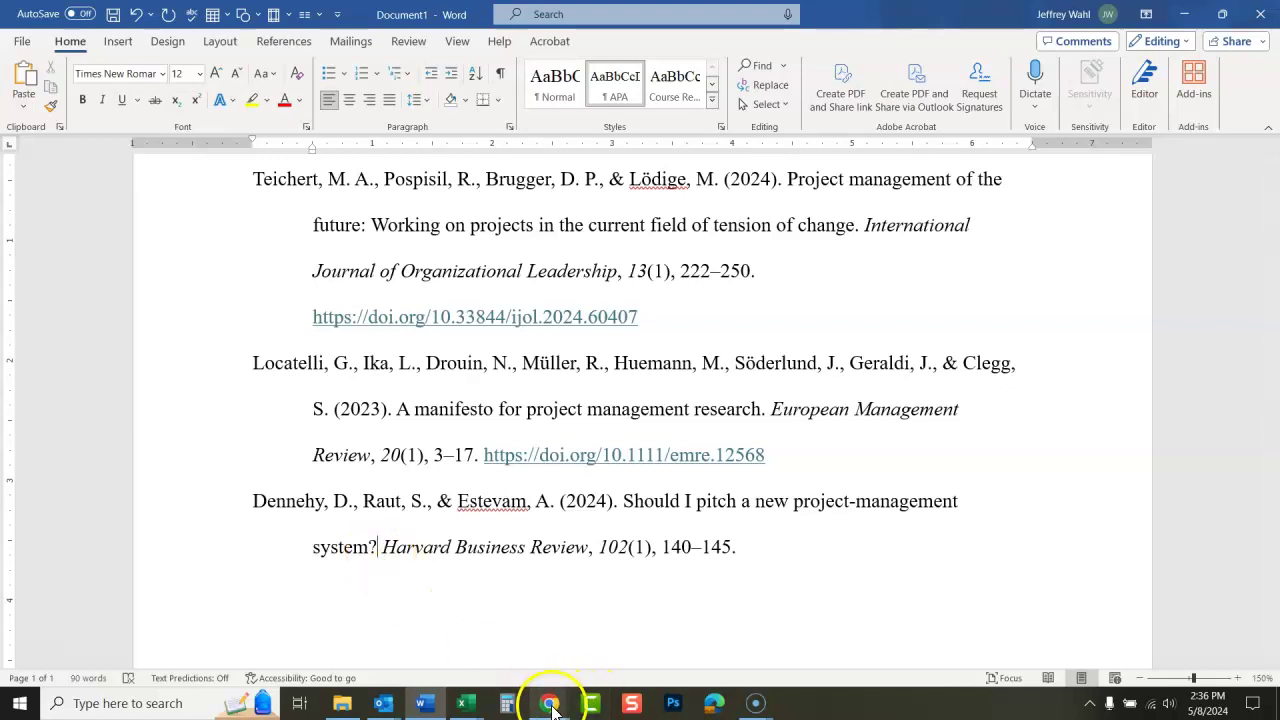
- Switch to Chrome, look up the example for a title ending in a question mark in the APA 7 cheat sheet, and return to Word
{"action": "mouse_move", "coordinate": [549, 703]}
{"action": "left_click", "coordinate": [455, 585]}
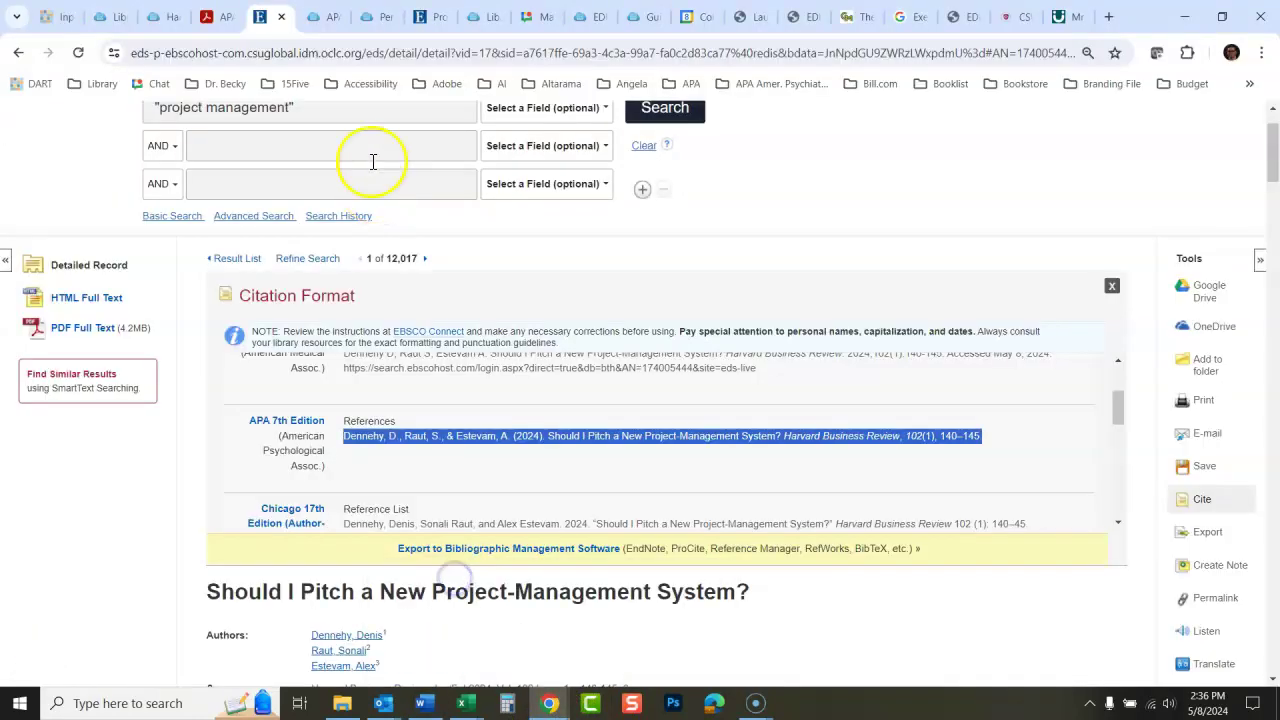
{"action": "left_click", "coordinate": [220, 28]}
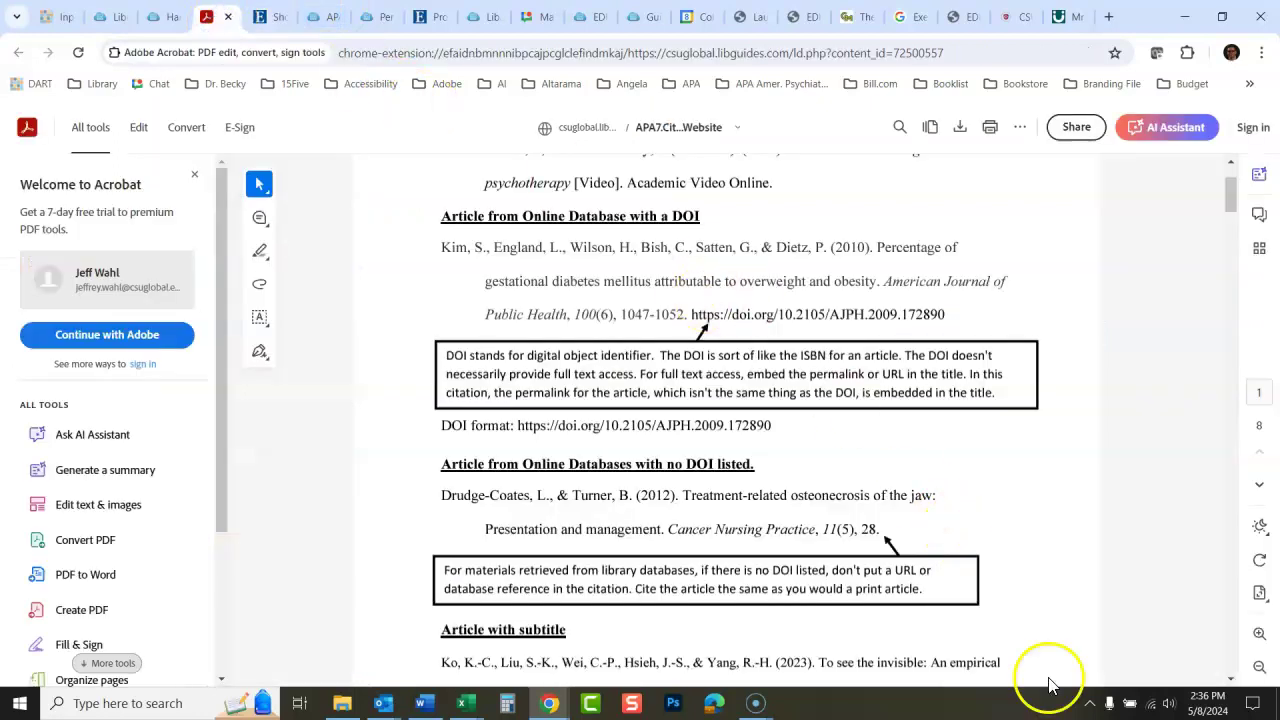
{"action": "left_click_drag", "start_coordinate": [1230, 688], "coordinate": [1230, 686]}
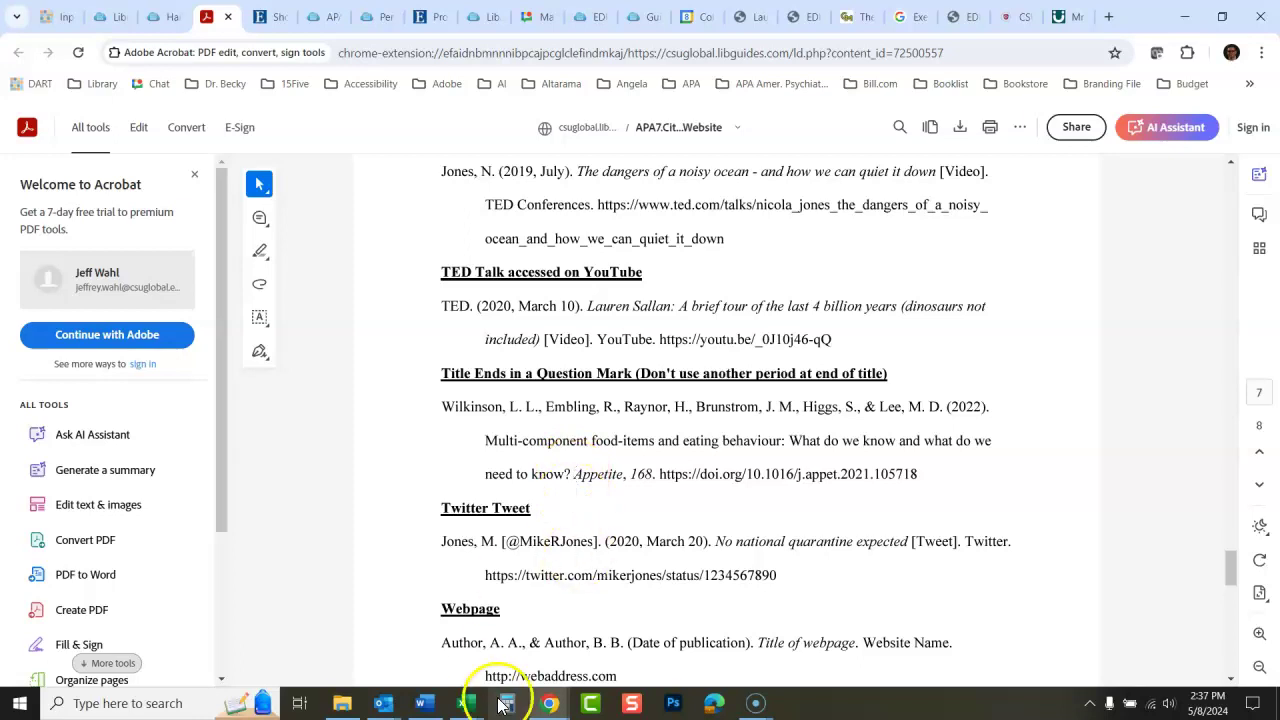
{"action": "left_click", "coordinate": [421, 703]}
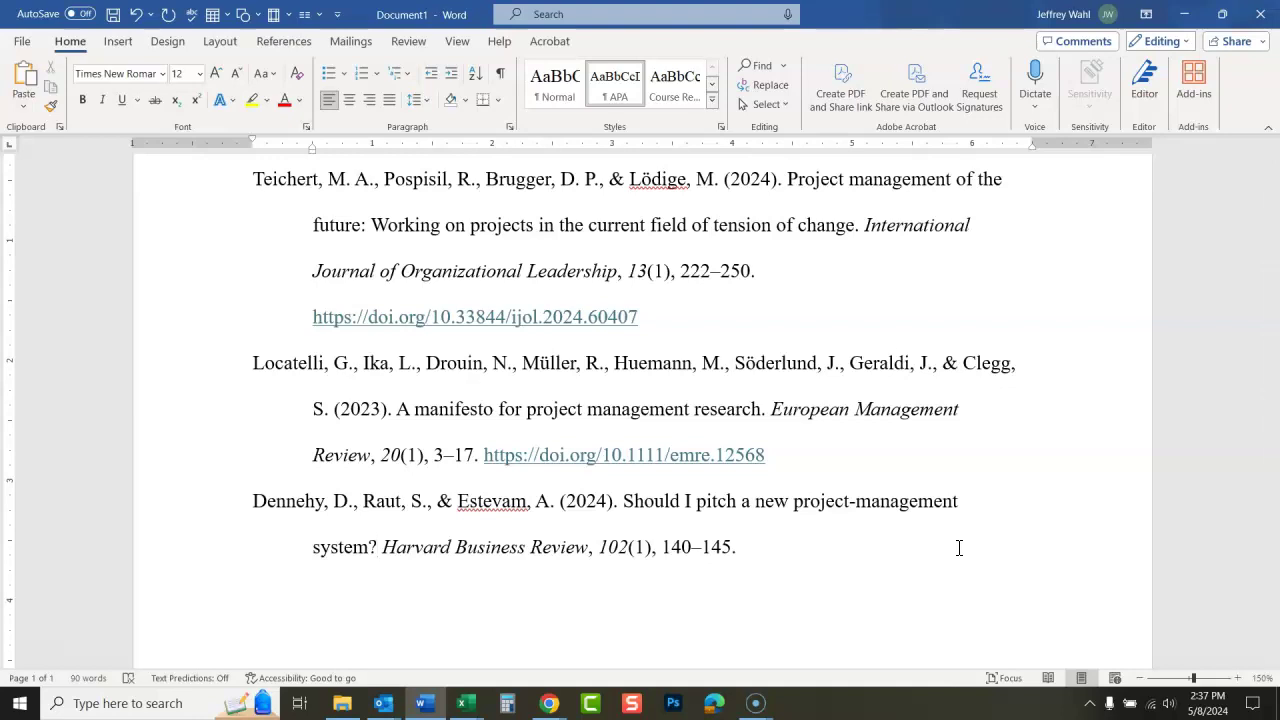
- Switch back to Chrome and display the permalink of the magazine article in its database record
{"action": "mouse_move", "coordinate": [549, 703]}
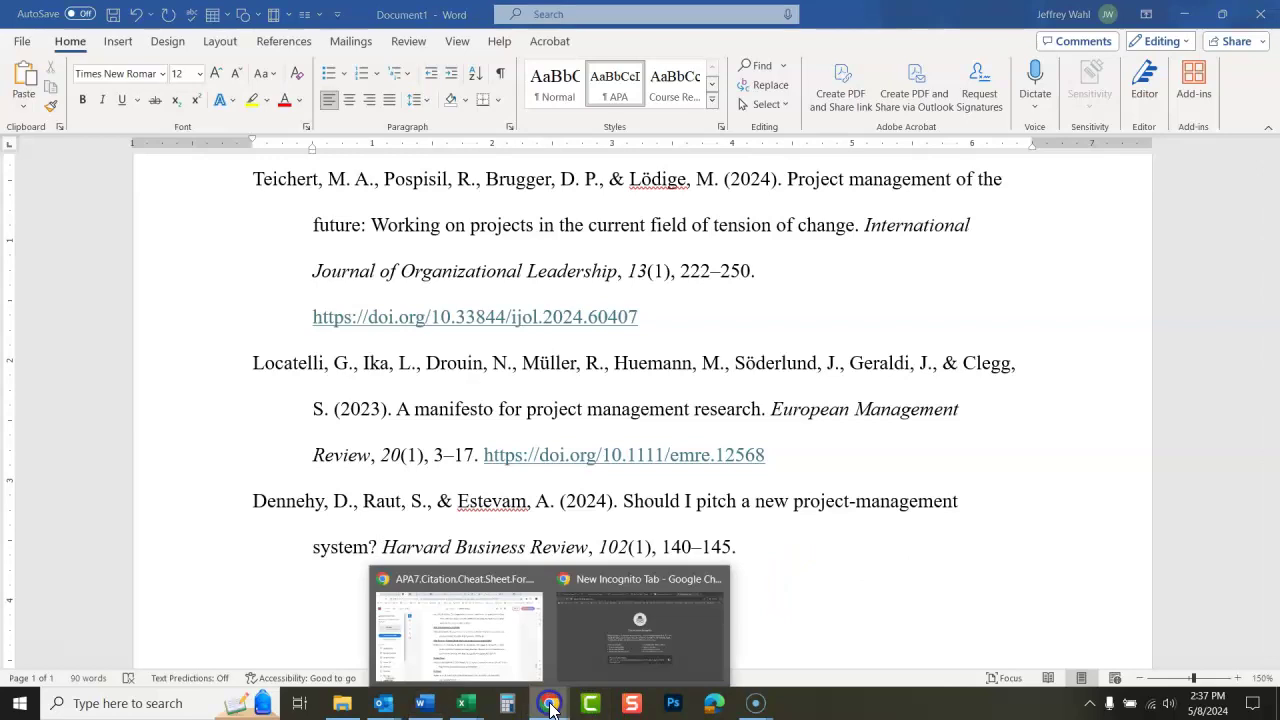
{"action": "left_click", "coordinate": [463, 624]}
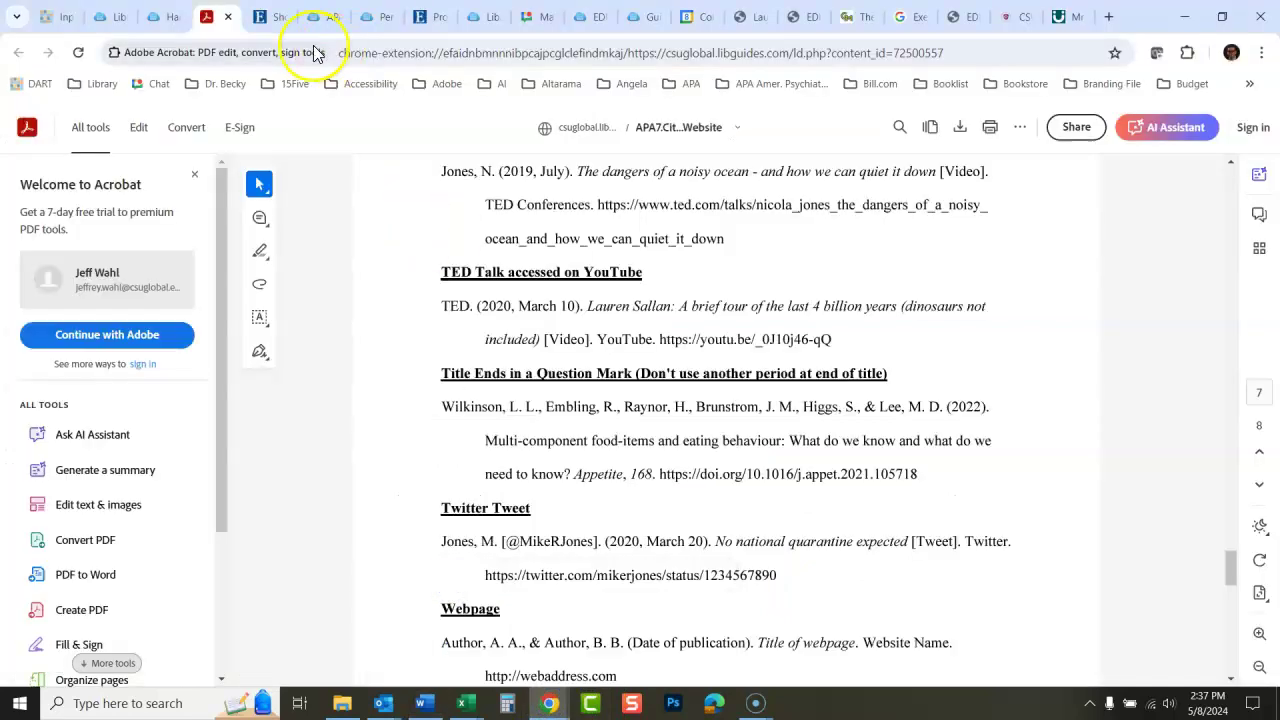
{"action": "left_click", "coordinate": [268, 18]}
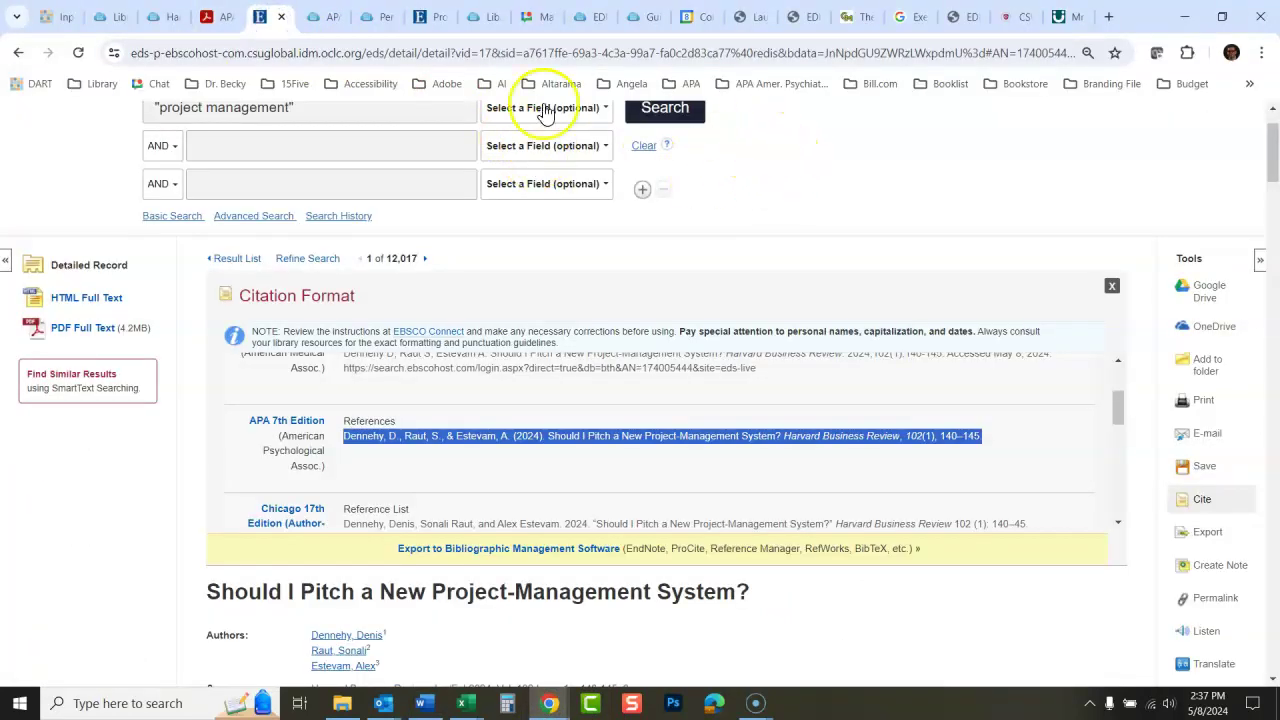
{"action": "left_click", "coordinate": [338, 58]}
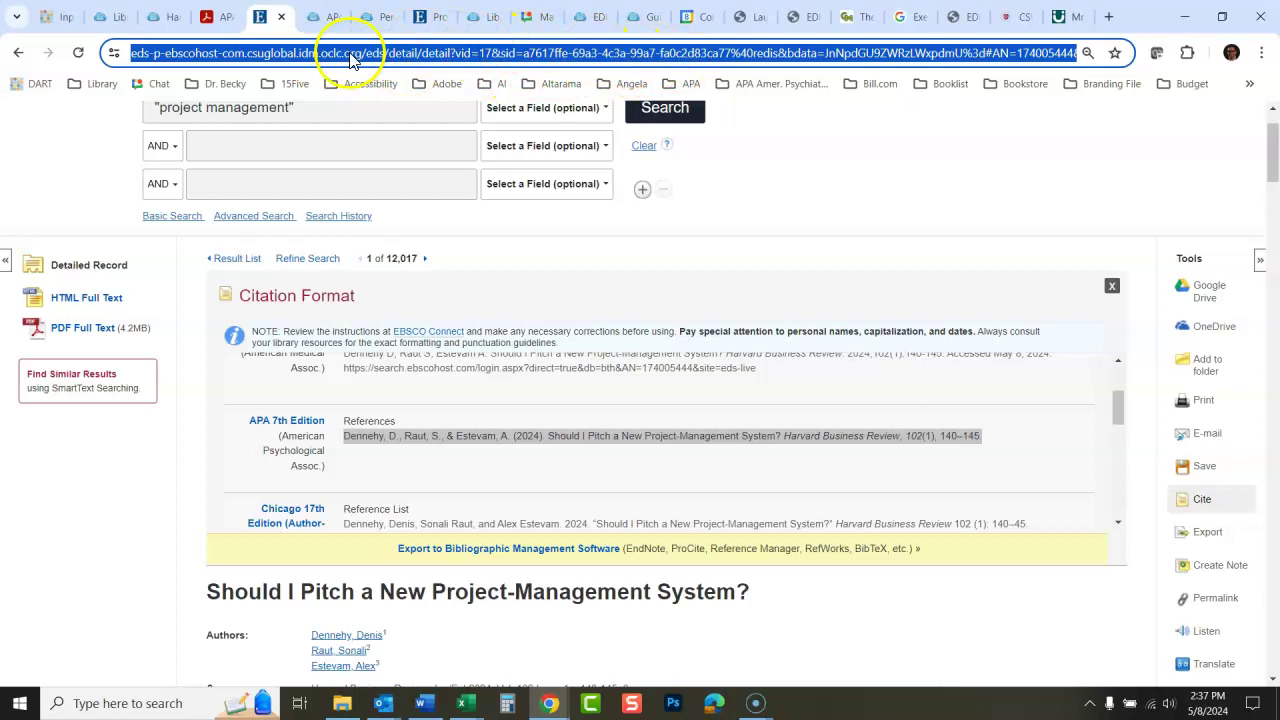
{"action": "left_click", "coordinate": [829, 153]}
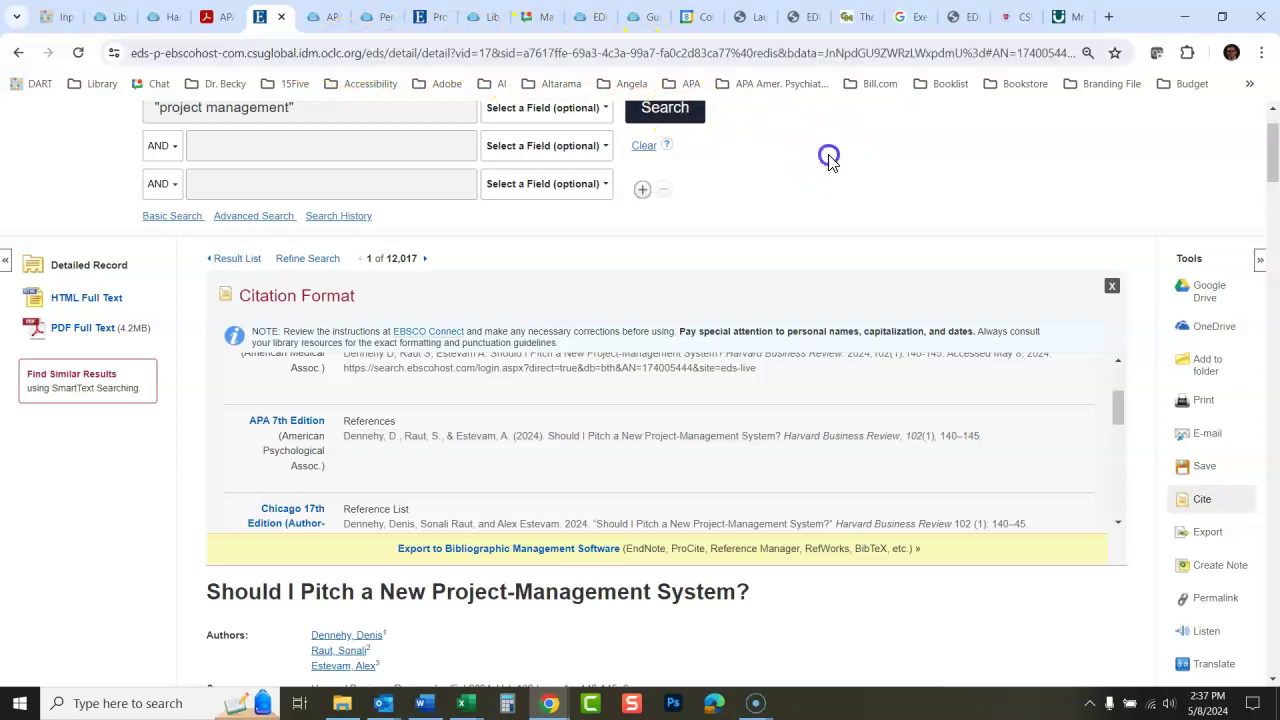
{"action": "left_click", "coordinate": [1213, 600]}
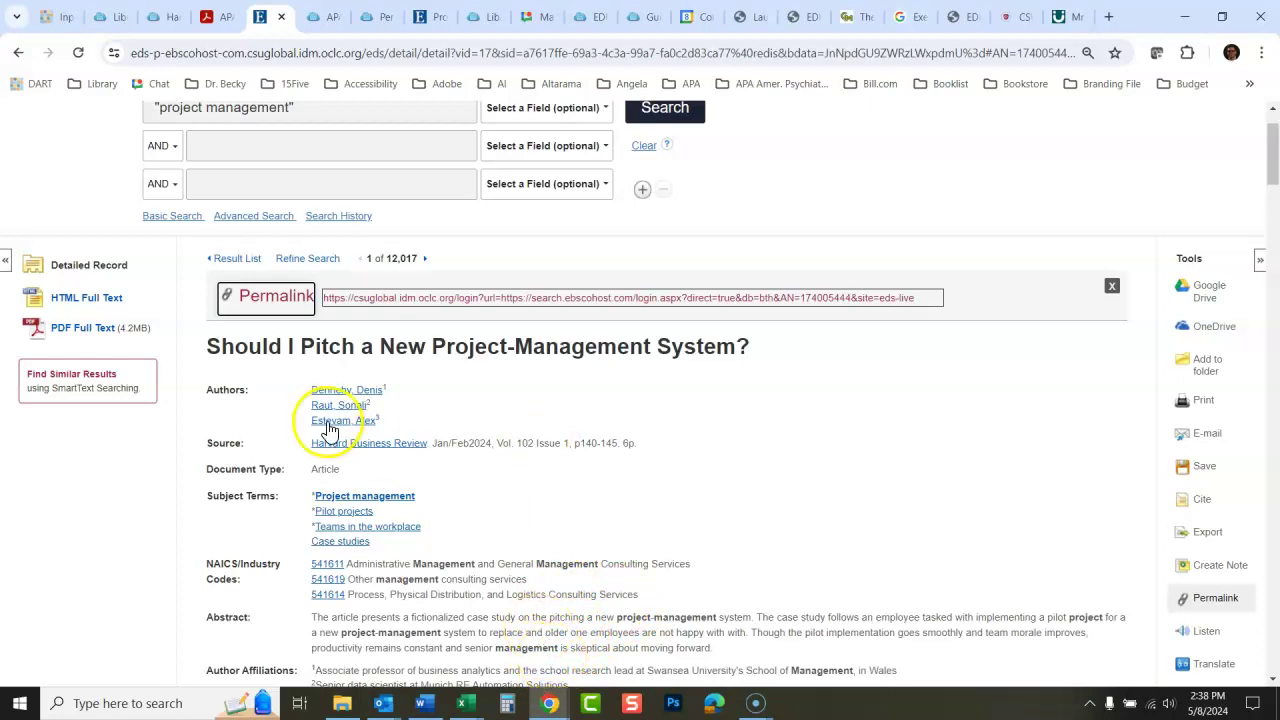
- Check the cheat sheet's rule for articles from online databases with no DOI listed, then return to the reference list in Word
{"action": "left_click", "coordinate": [215, 17]}
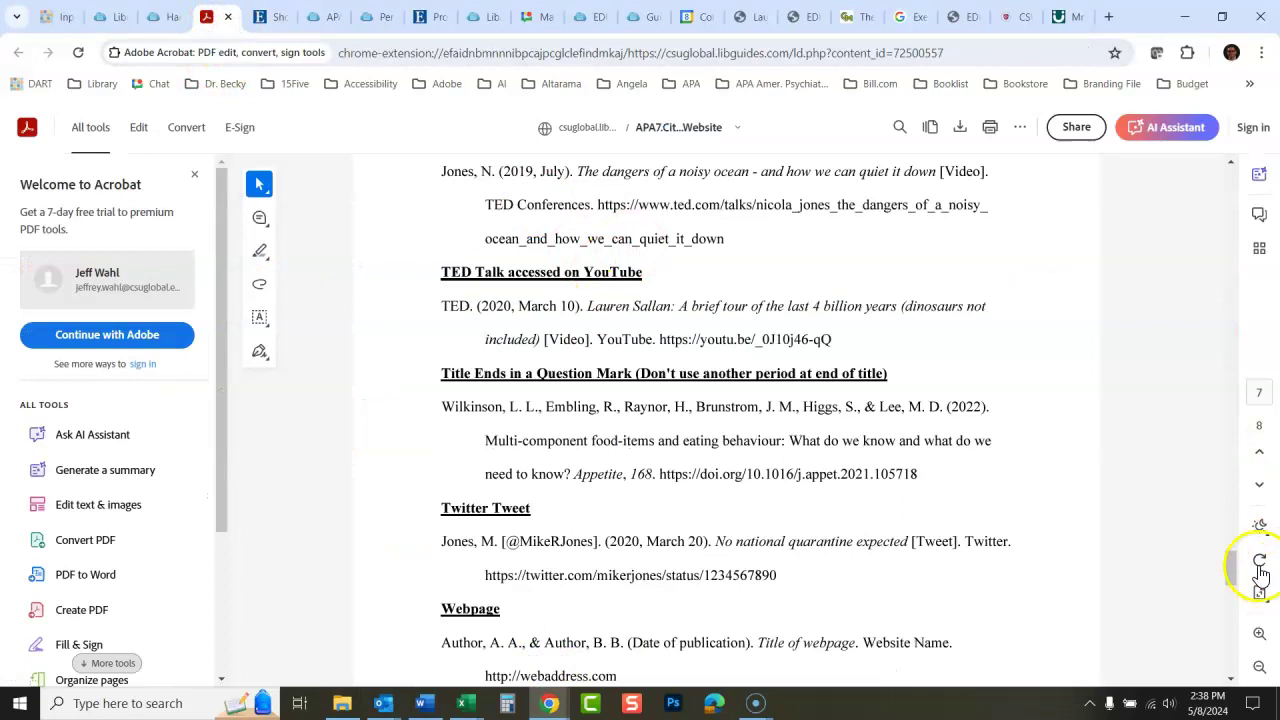
{"action": "left_click_drag", "start_coordinate": [1230, 571], "coordinate": [1229, 191]}
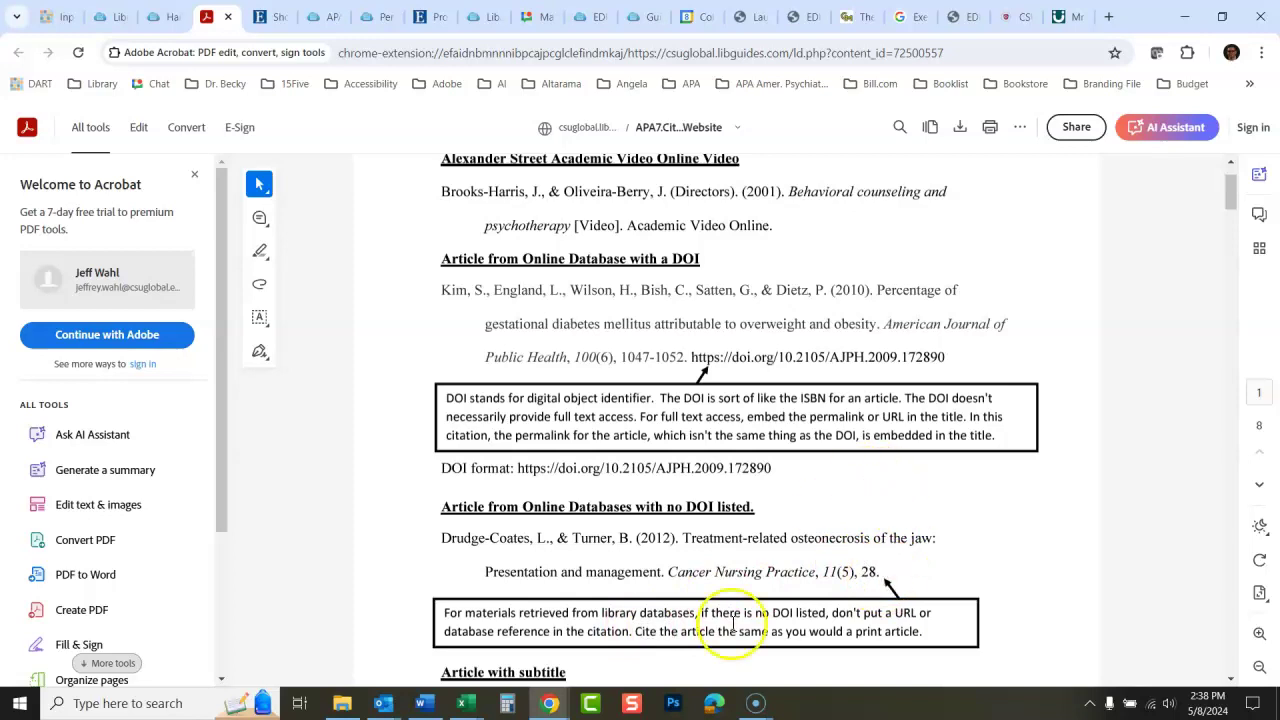
{"action": "left_click", "coordinate": [425, 705]}
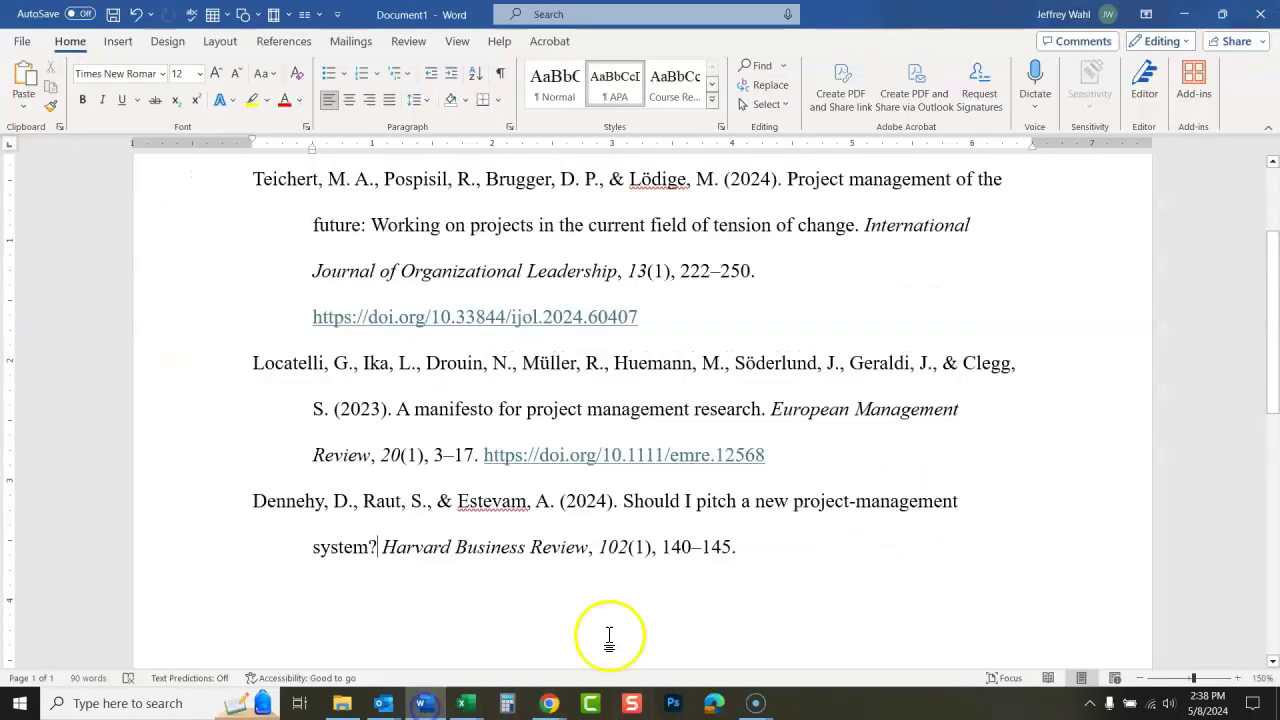
{"action": "left_click", "coordinate": [791, 546]}
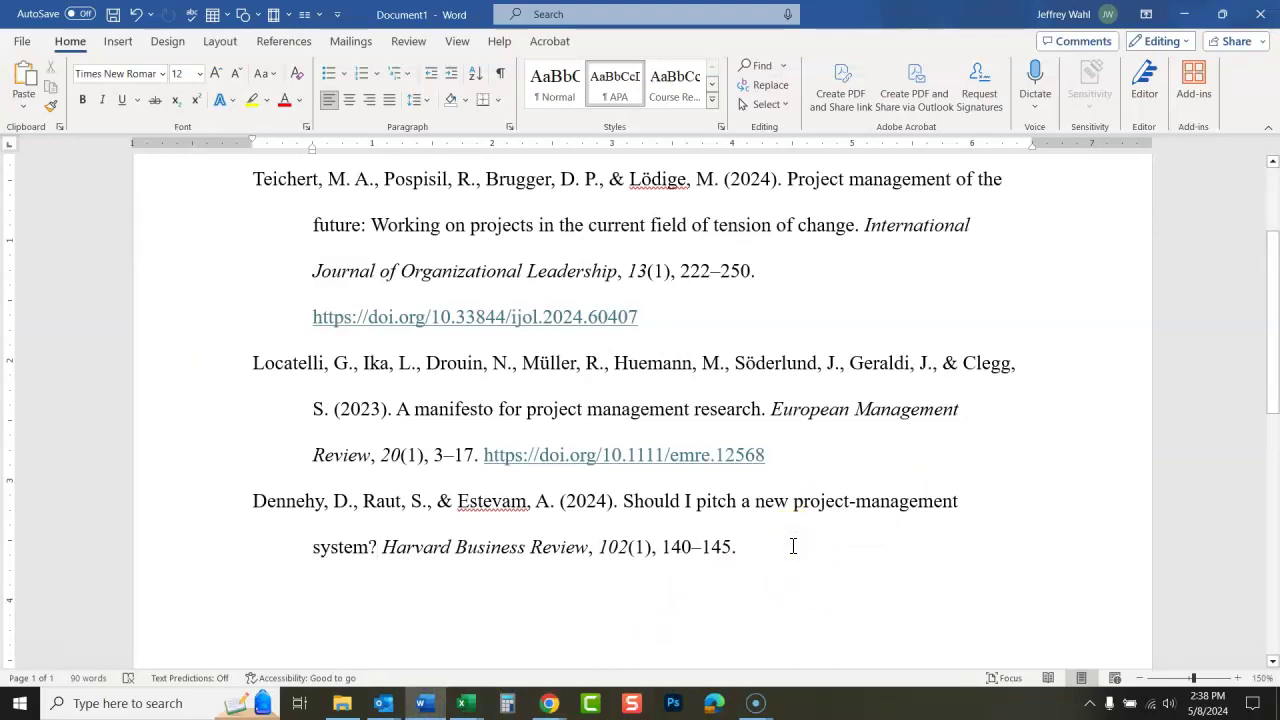
- Switch back to Chrome and return from the magazine article's record to the database result list
{"action": "left_click", "coordinate": [548, 703]}
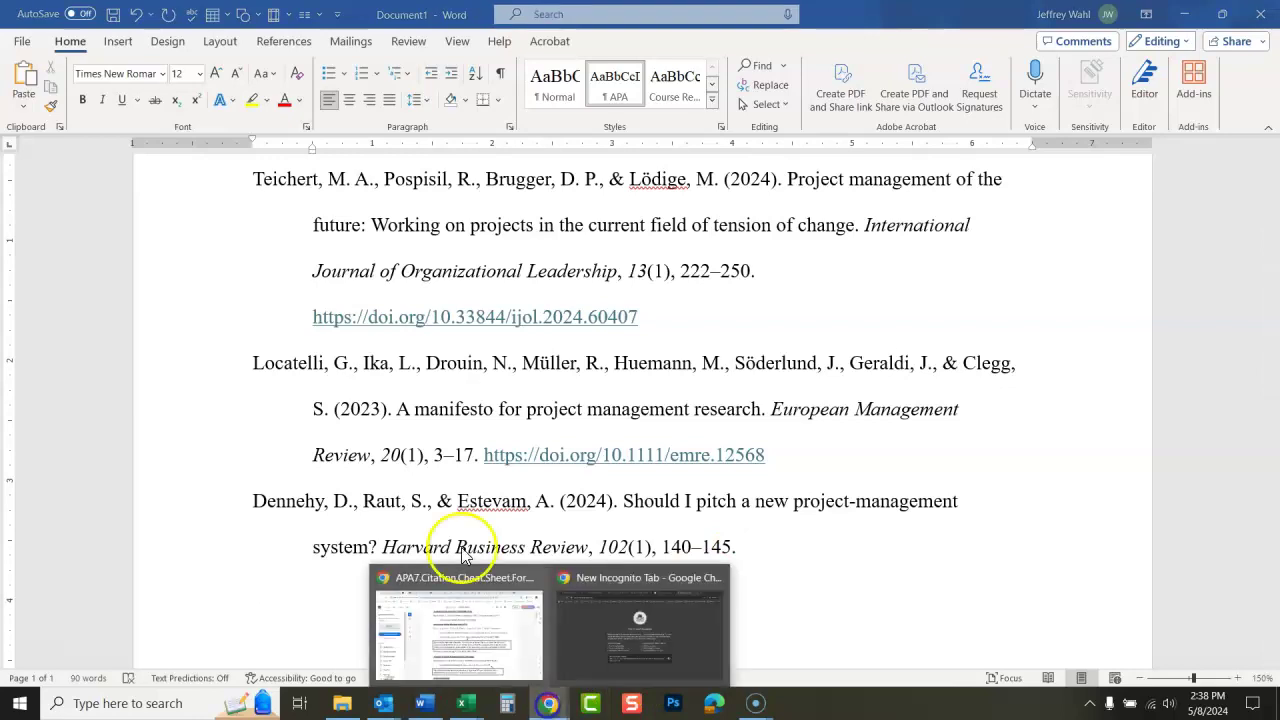
{"action": "left_click", "coordinate": [428, 575]}
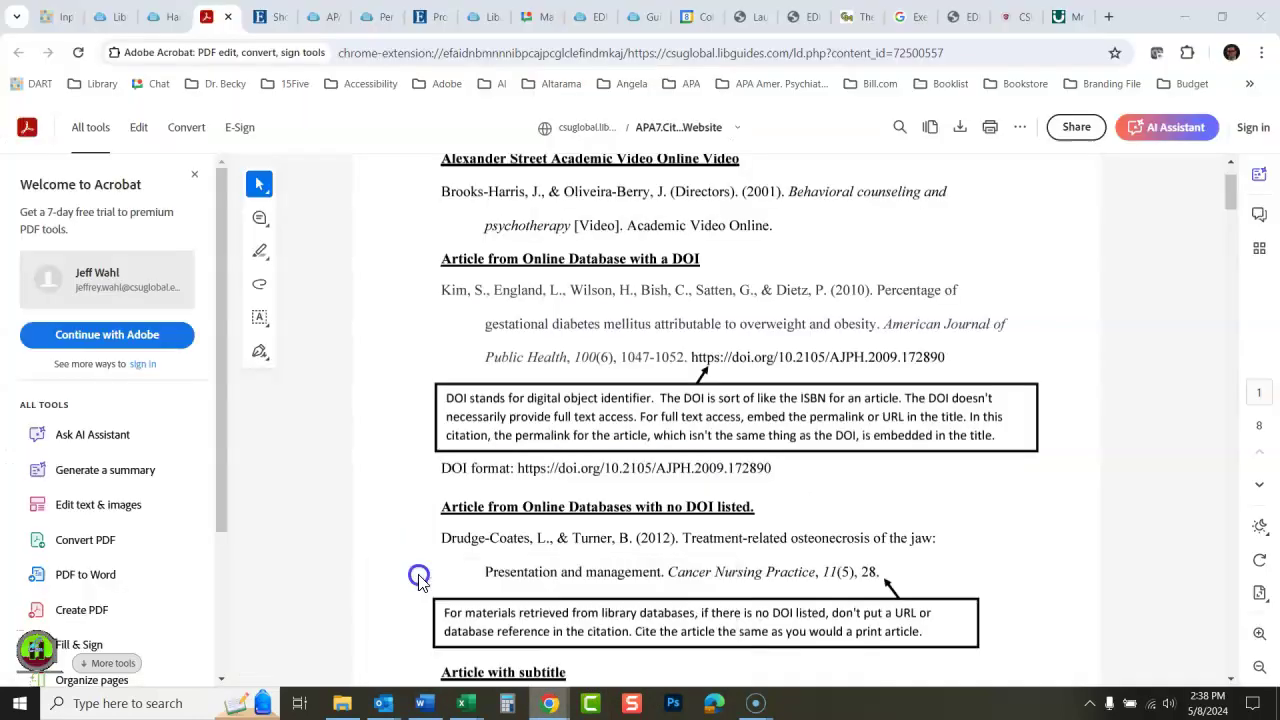
{"action": "left_click", "coordinate": [279, 22]}
{"action": "left_click", "coordinate": [232, 262]}
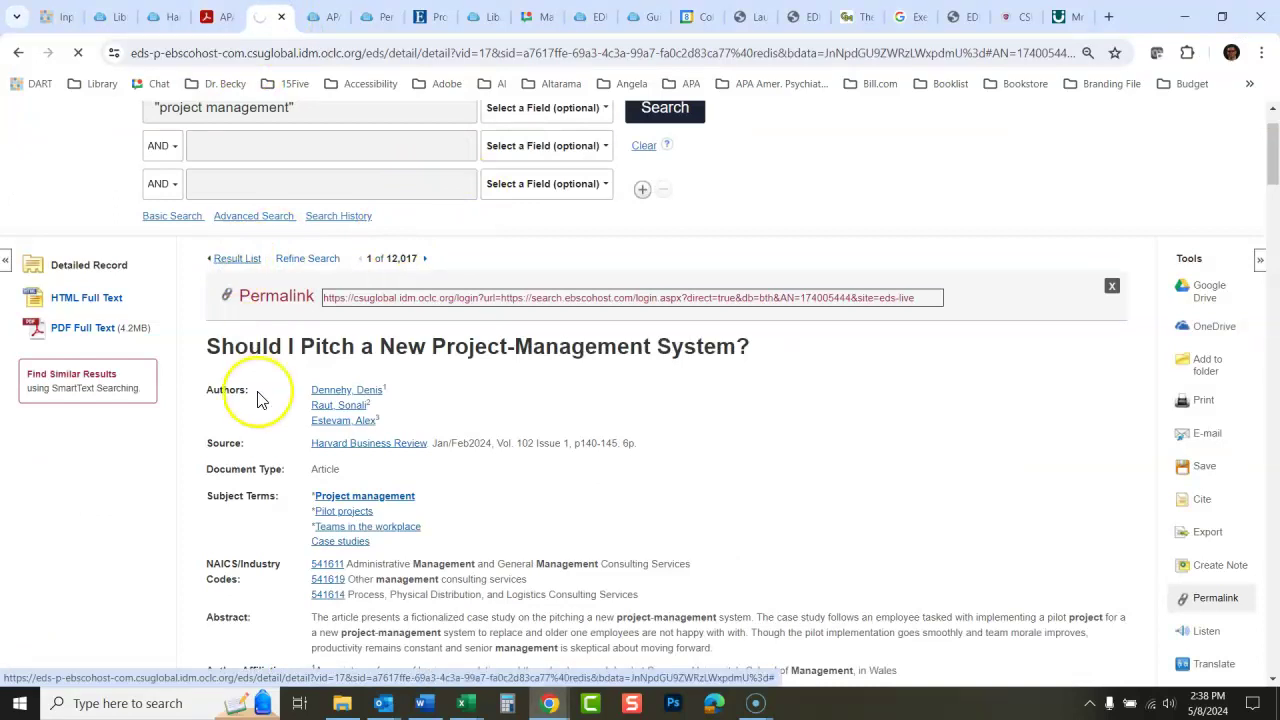
- Remove the Magazines source type restriction from the "project management" search and browse the results of all source types
{"action": "scroll", "coordinate": [163, 394], "scroll_direction": "down", "scroll_amount": 3}
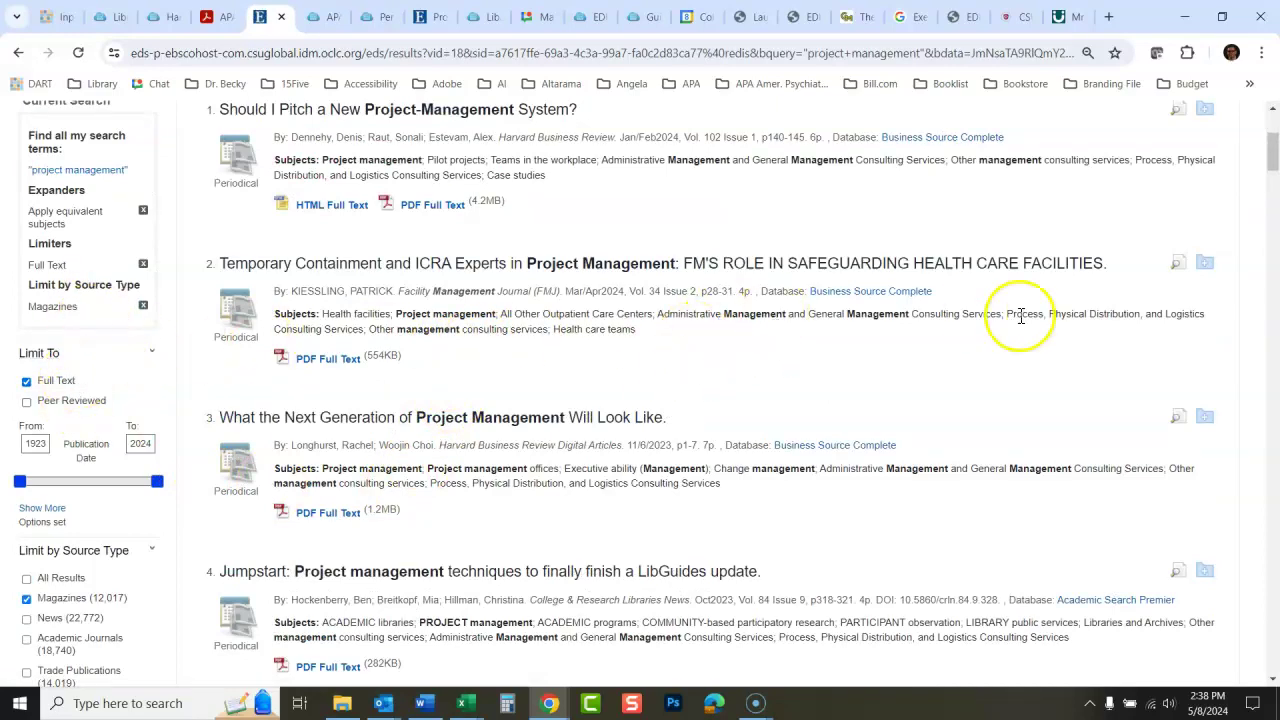
{"action": "mouse_move", "coordinate": [1273, 163]}
{"action": "left_mouse_down"}
{"action": "mouse_move", "coordinate": [1273, 112]}
{"action": "mouse_move", "coordinate": [1273, 170]}
{"action": "left_mouse_up"}
{"action": "left_click", "coordinate": [26, 381]}
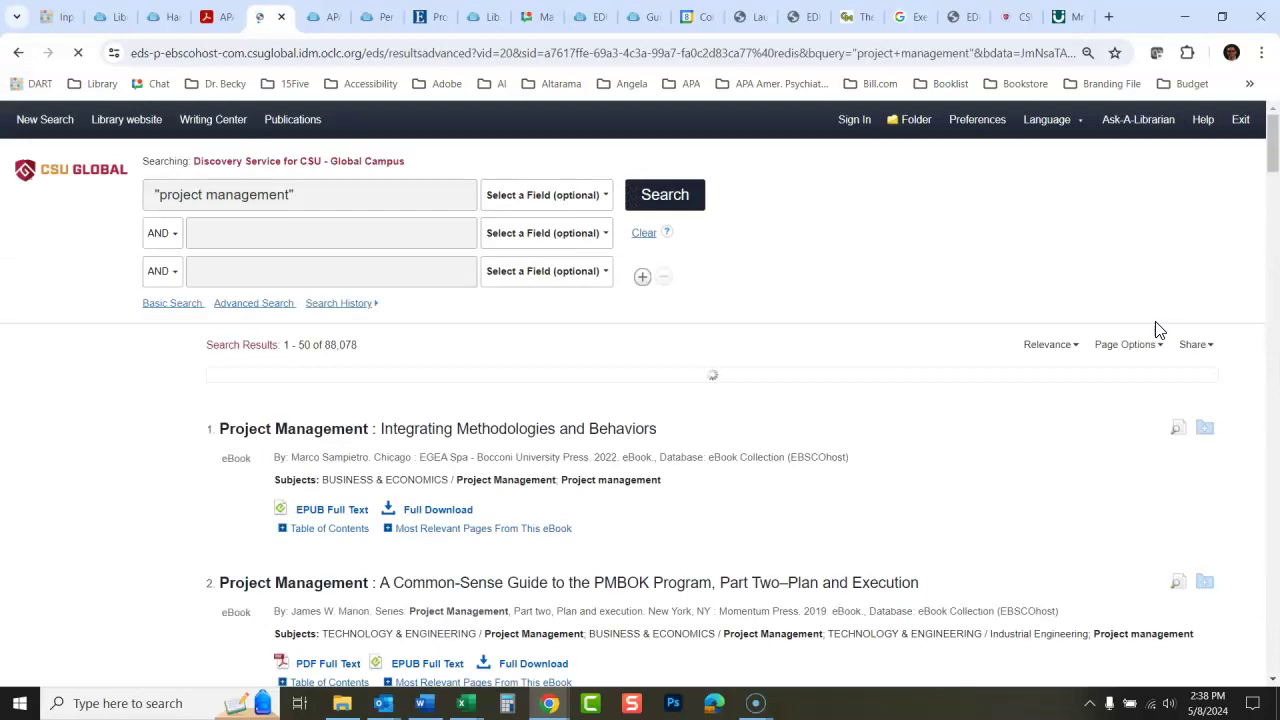
{"action": "left_click", "coordinate": [1158, 285]}
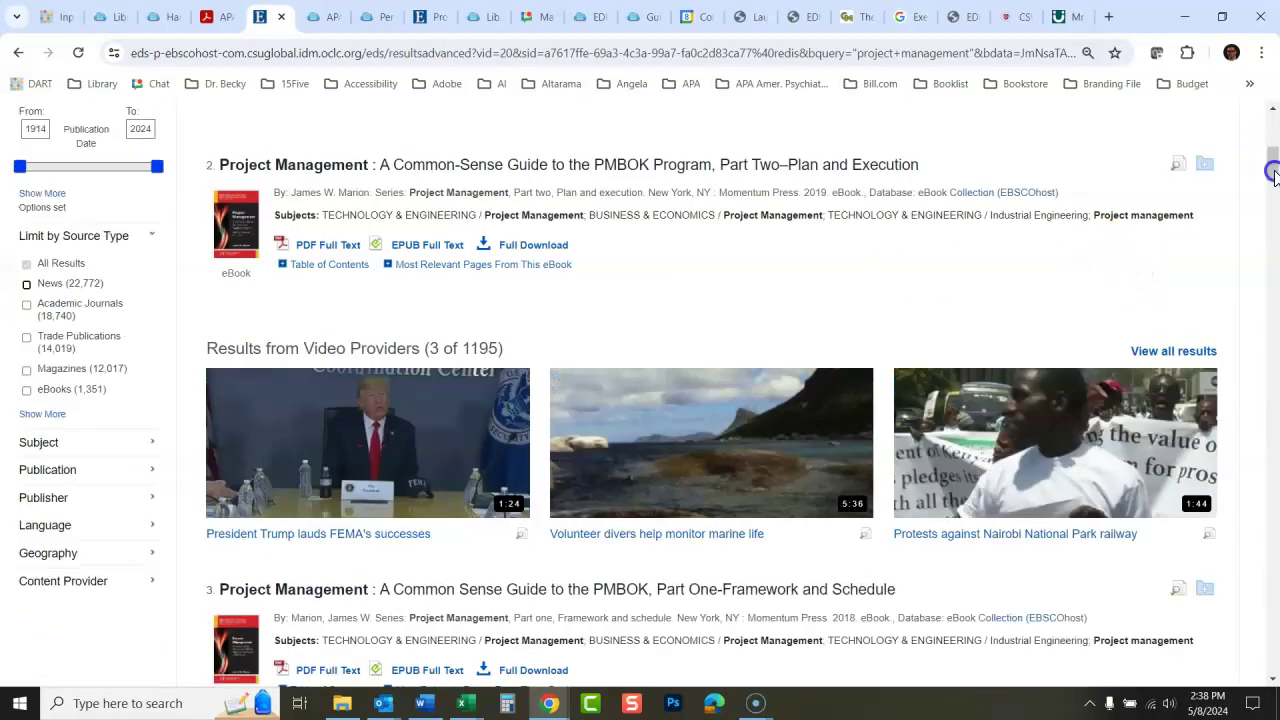
{"action": "left_click_drag", "start_coordinate": [1273, 175], "coordinate": [1273, 115]}
{"action": "scroll", "coordinate": [660, 225], "scroll_direction": "down", "scroll_amount": 3}
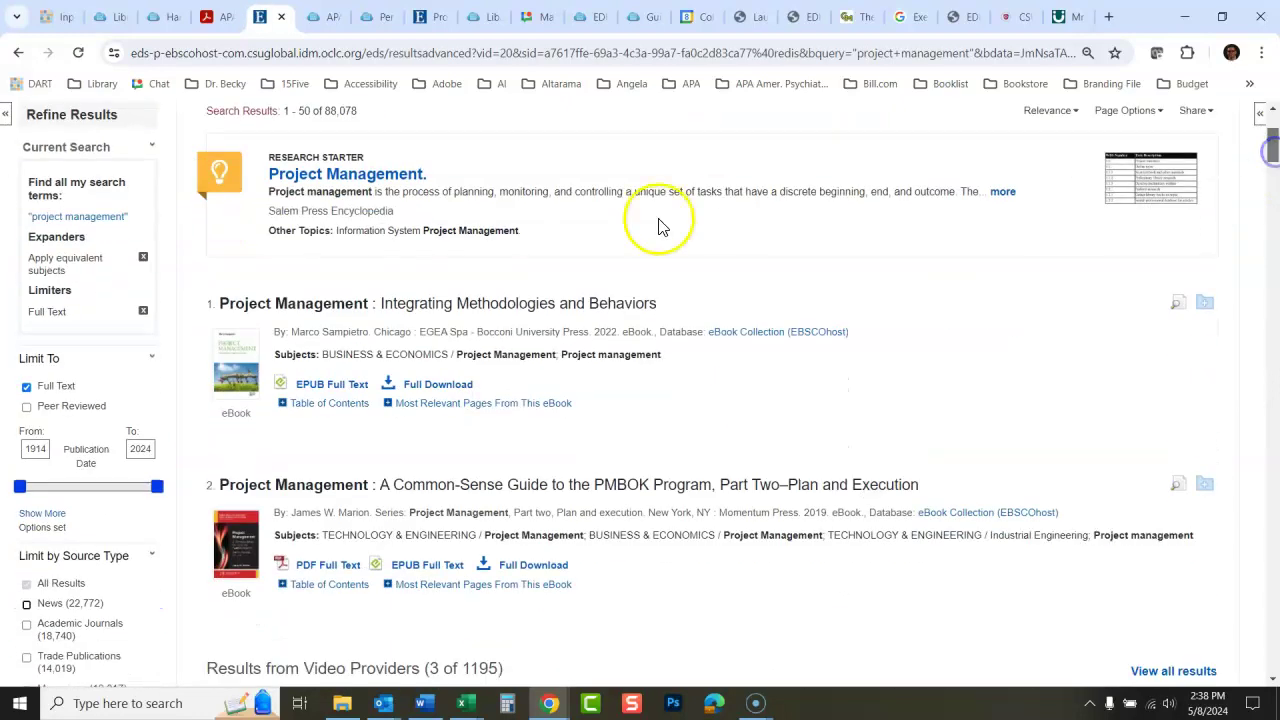
- Open the database record of the eBook "Project Management: Integrating Methodologies and Behaviors" from the search results
{"action": "left_click", "coordinate": [480, 303]}
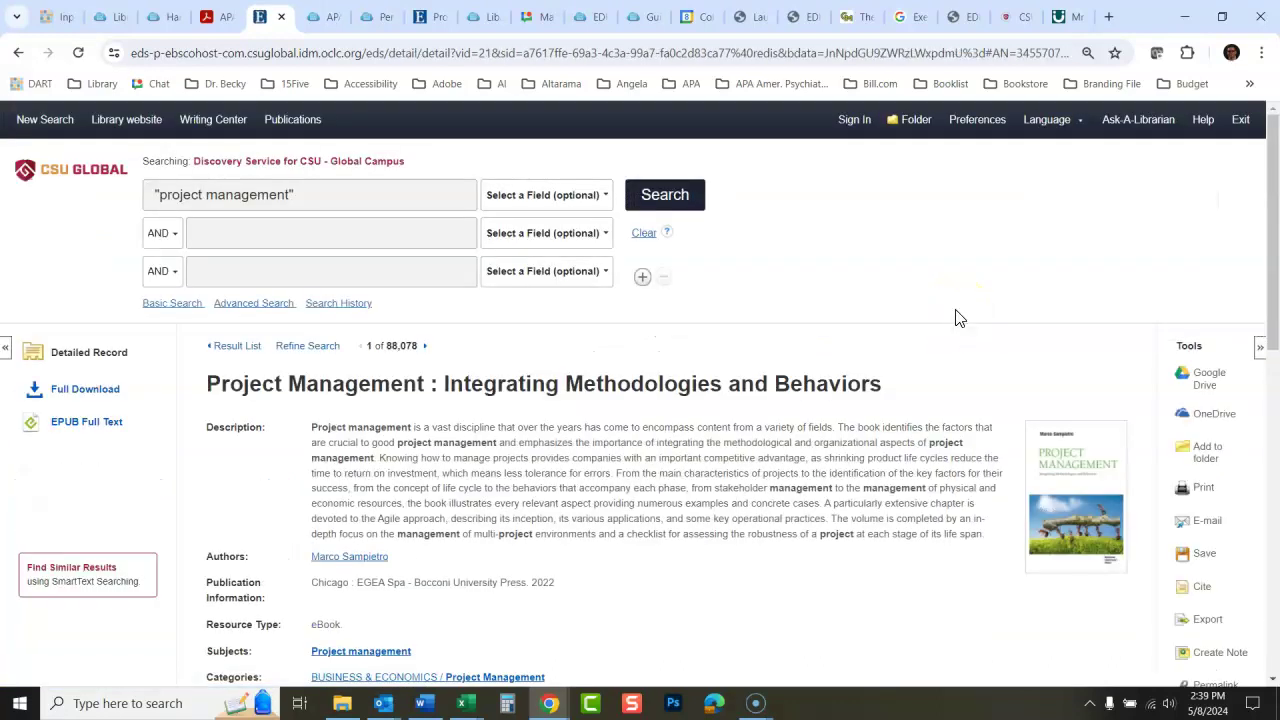
{"action": "scroll", "coordinate": [1265, 180], "scroll_direction": "down", "scroll_amount": 1}
{"action": "scroll", "coordinate": [1265, 180], "scroll_direction": "up", "scroll_amount": 1}
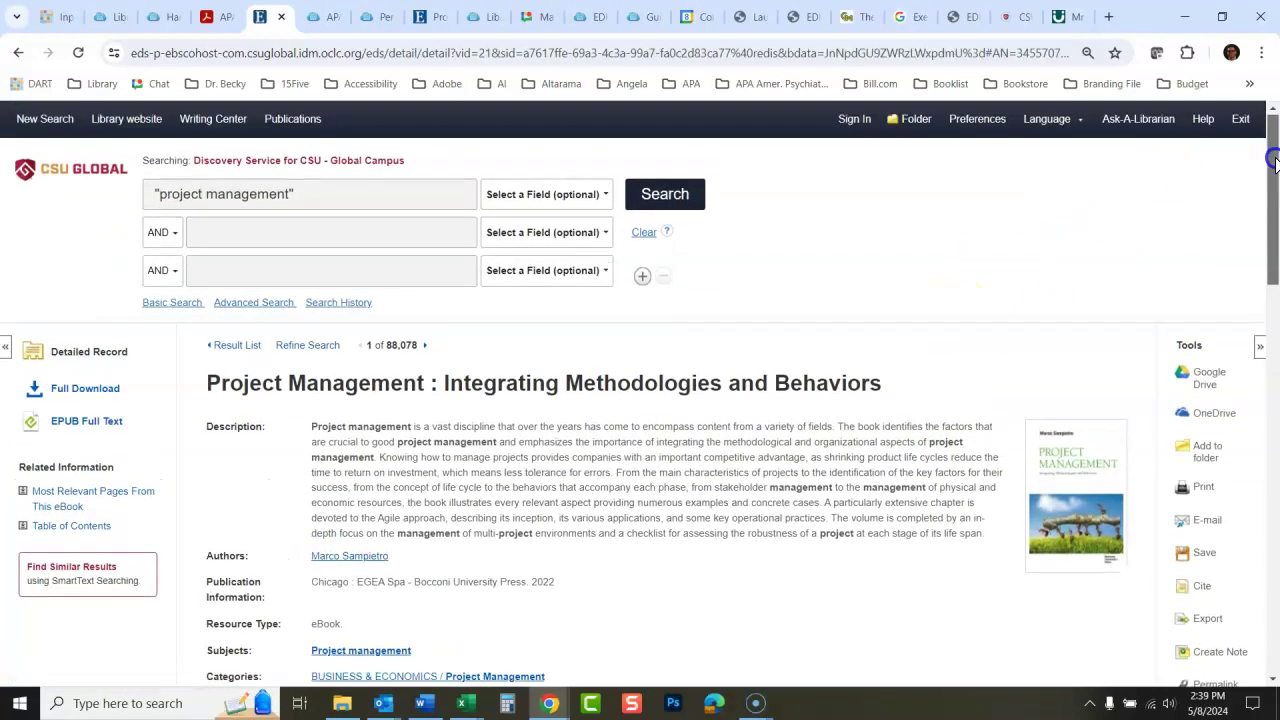
- Look up the book examples and the rule for eBooks accessed from a library database in the APA 7 Citation Guide
{"action": "left_click", "coordinate": [224, 17]}
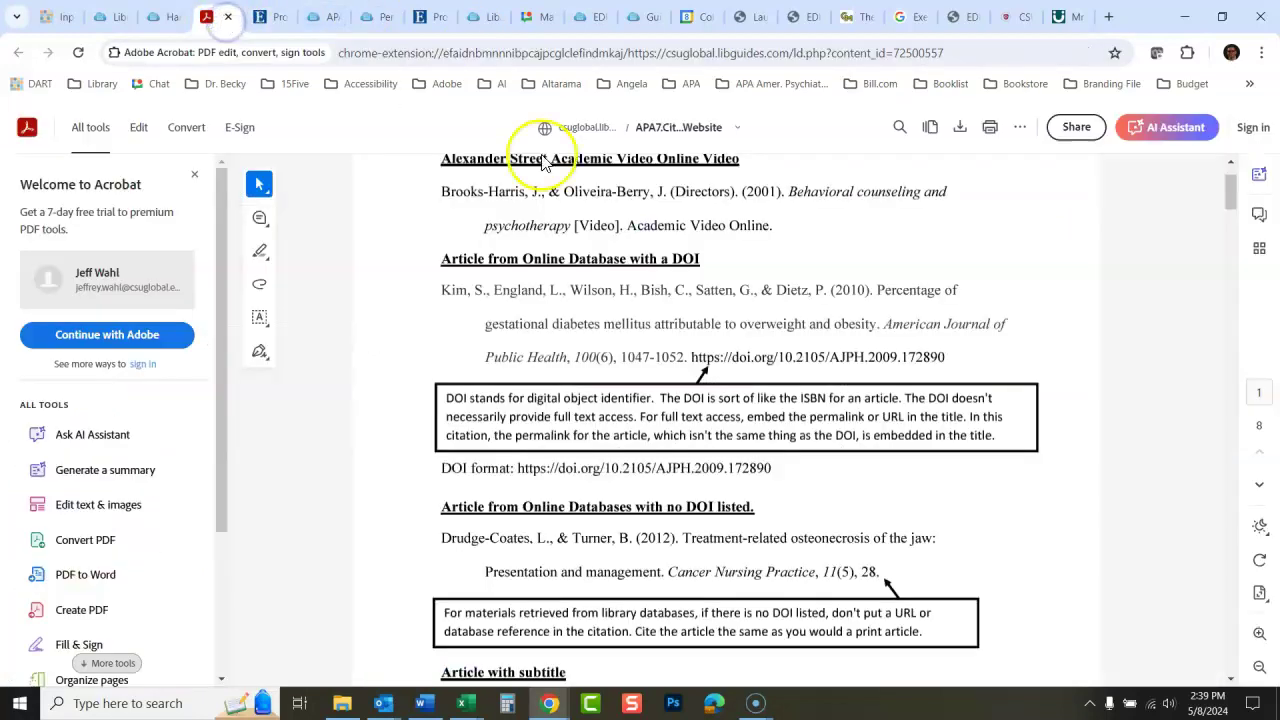
{"action": "left_click", "coordinate": [1230, 197]}
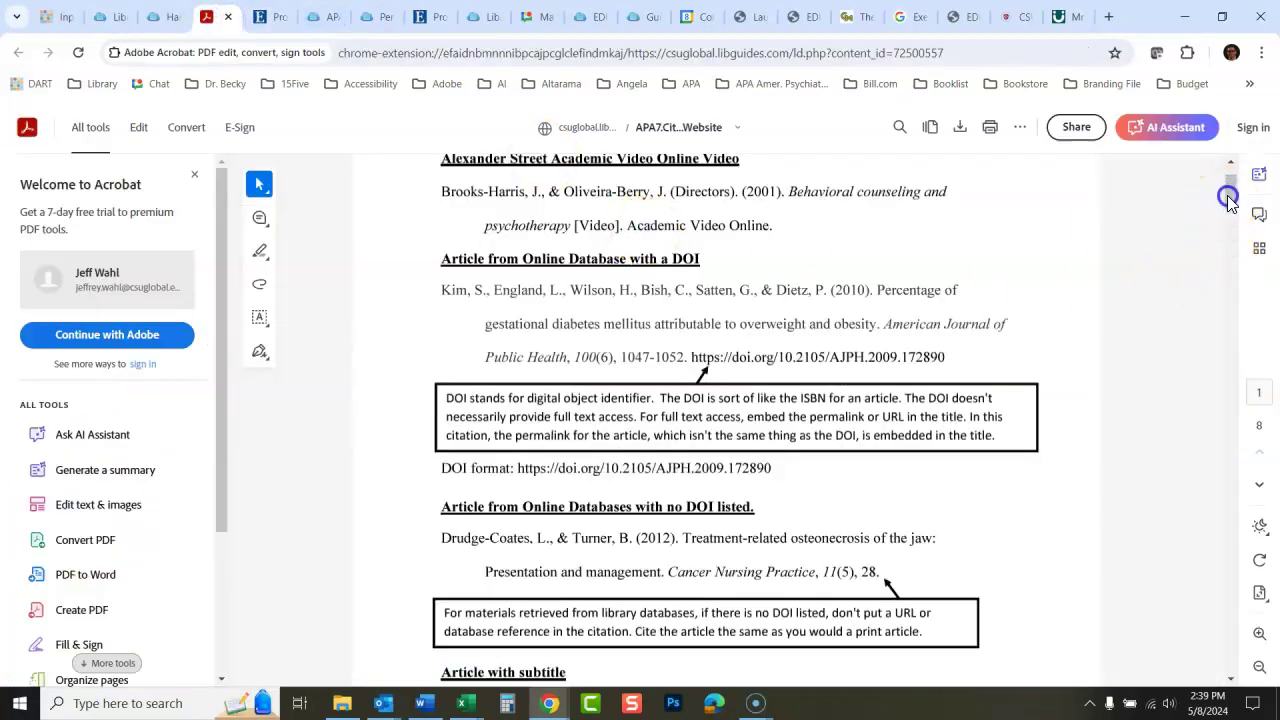
{"action": "left_click_drag", "start_coordinate": [1235, 203], "coordinate": [1250, 287]}
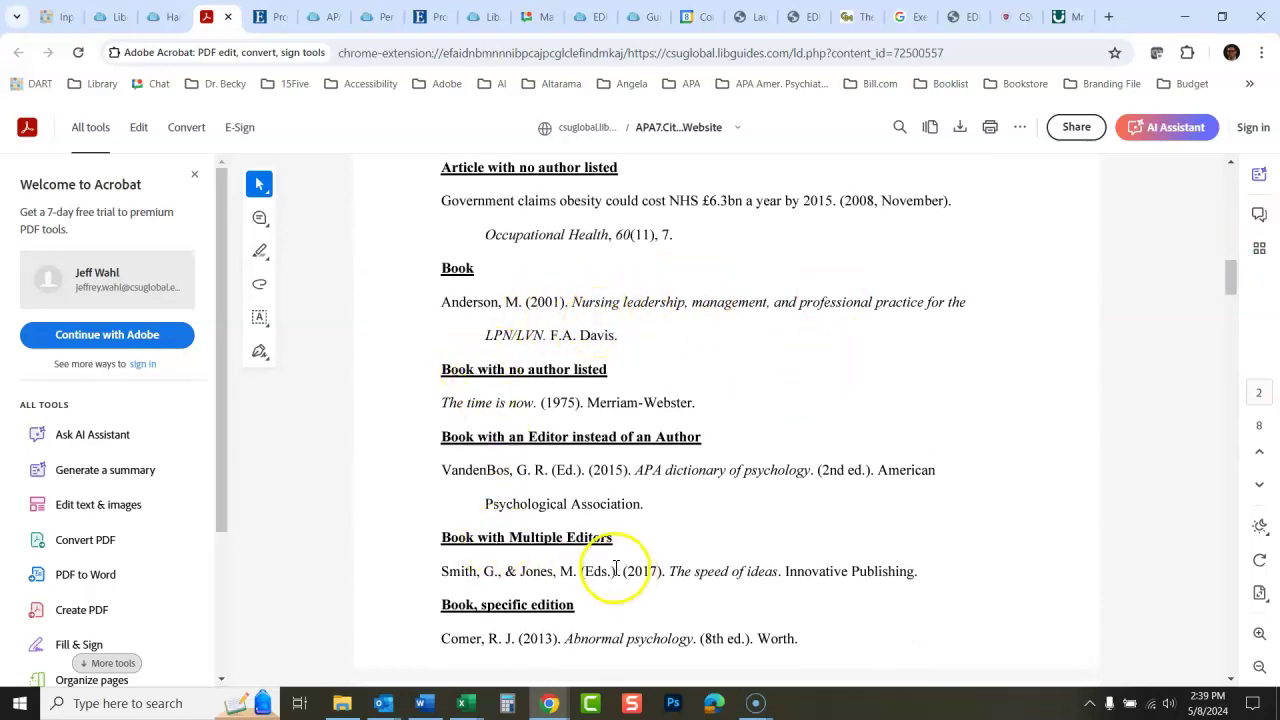
{"action": "left_click_drag", "start_coordinate": [1233, 282], "coordinate": [1268, 390]}
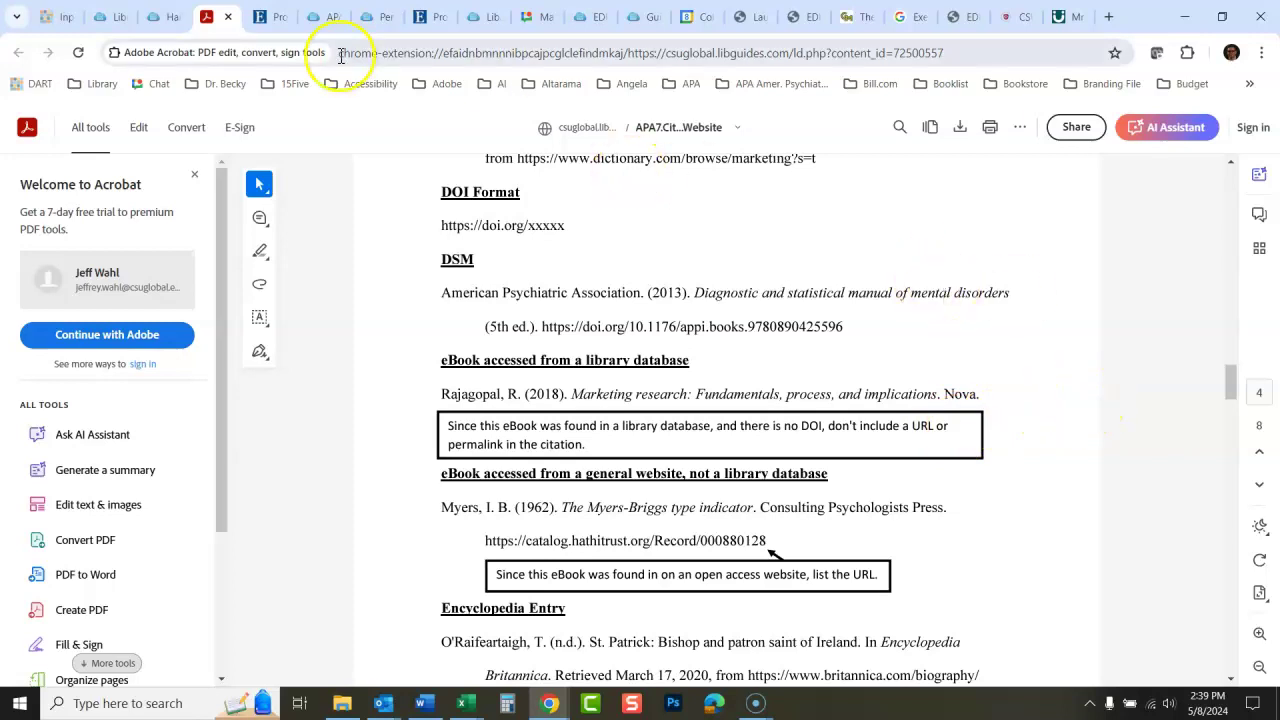
- Check the eBook's database record against the citation guide and review the guide's article and book examples for title formatting
{"action": "left_click", "coordinate": [263, 17]}
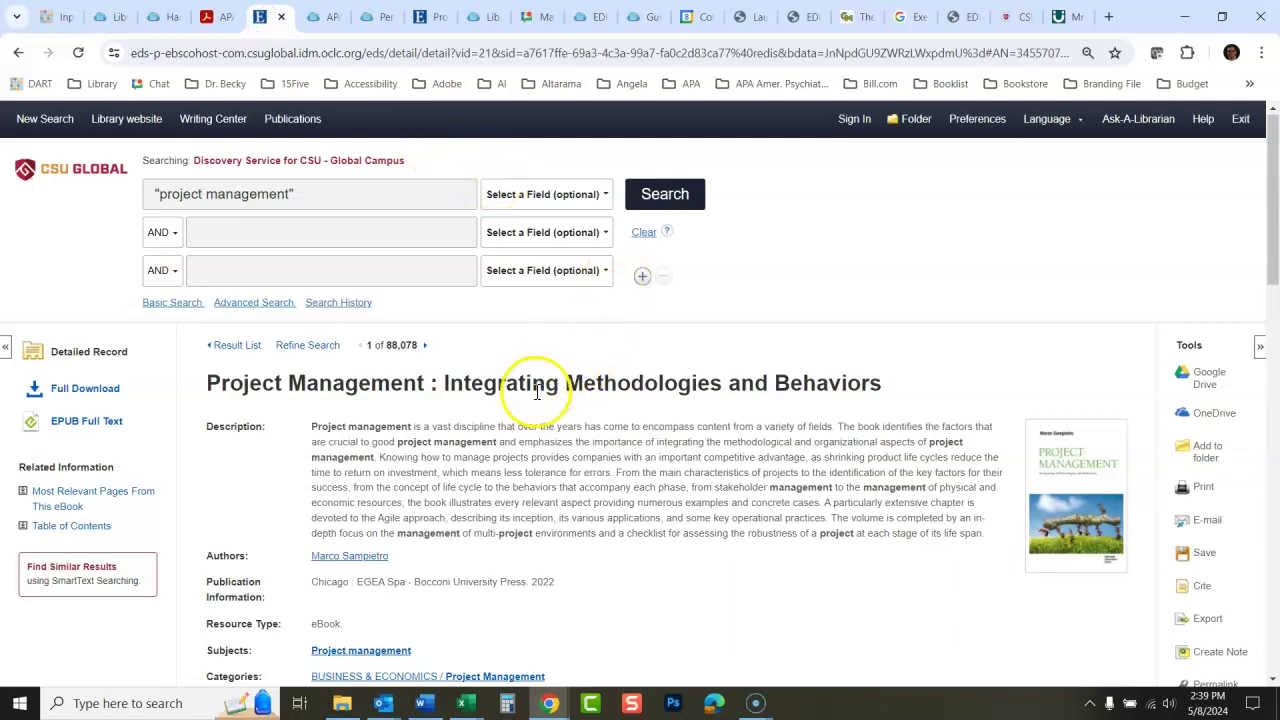
{"action": "left_click", "coordinate": [212, 17]}
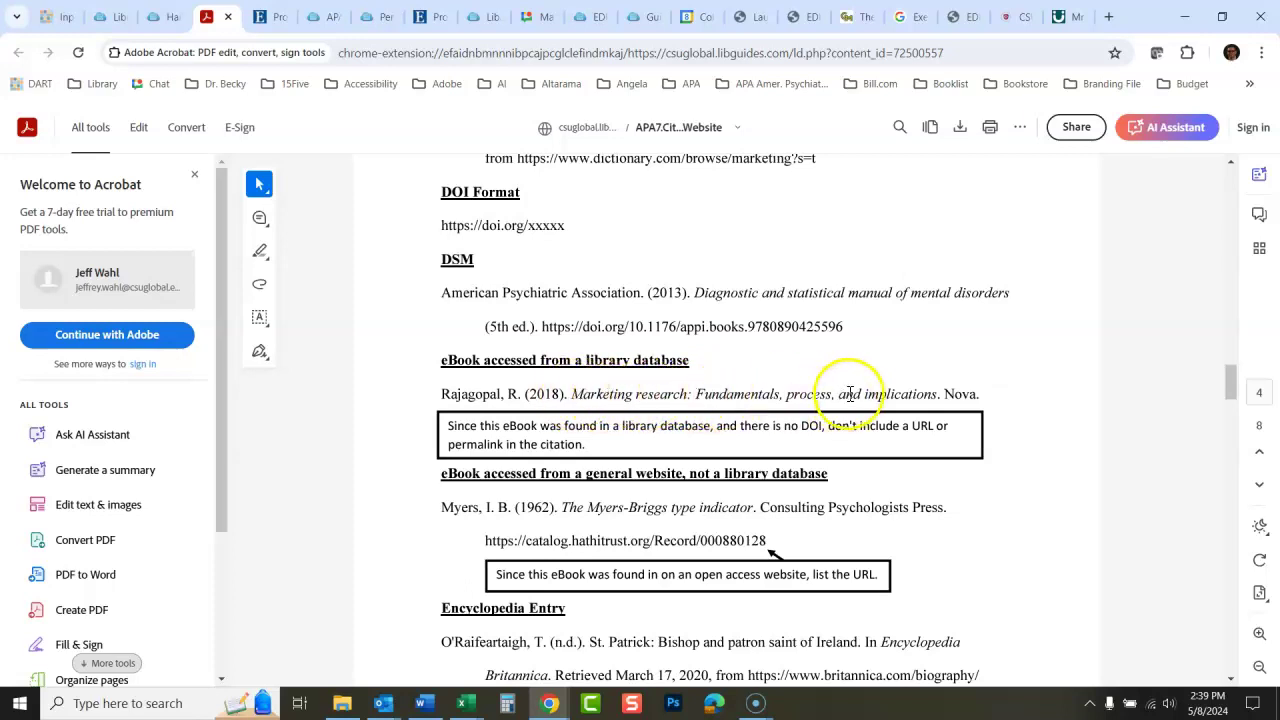
{"action": "left_click_drag", "start_coordinate": [1228, 380], "coordinate": [1233, 193]}
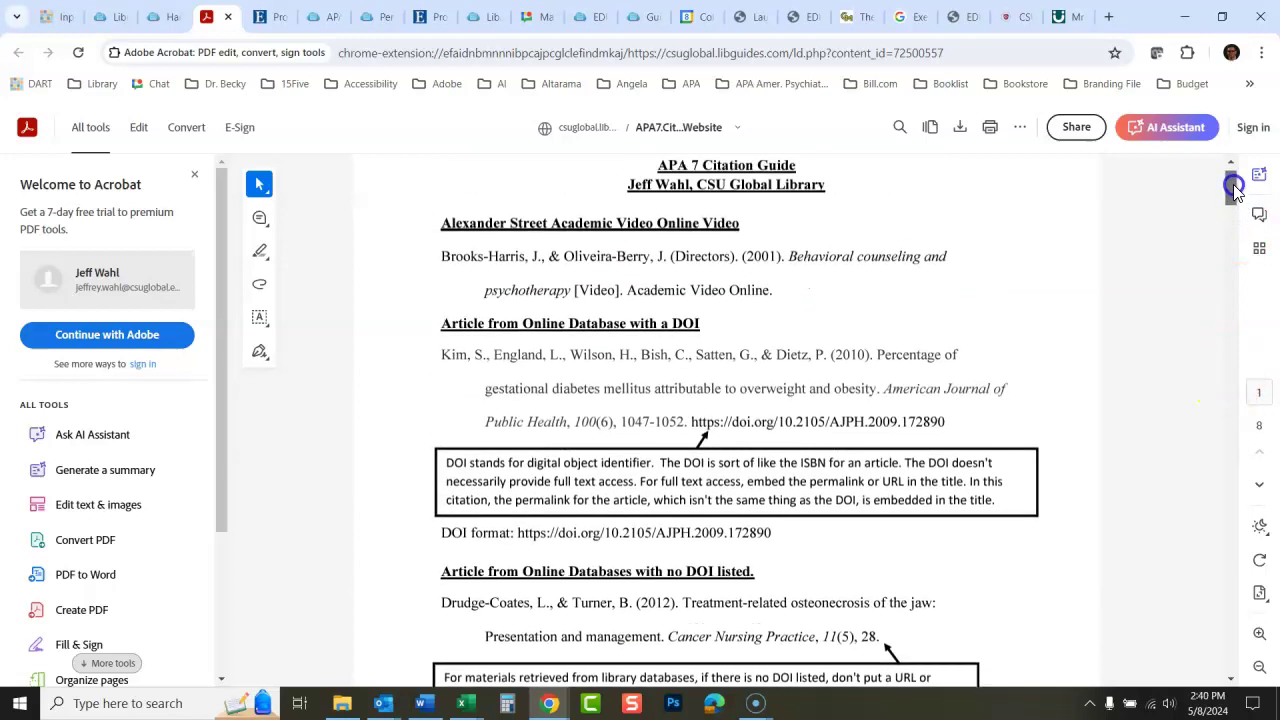
{"action": "left_click_drag", "start_coordinate": [1230, 187], "coordinate": [1240, 222]}
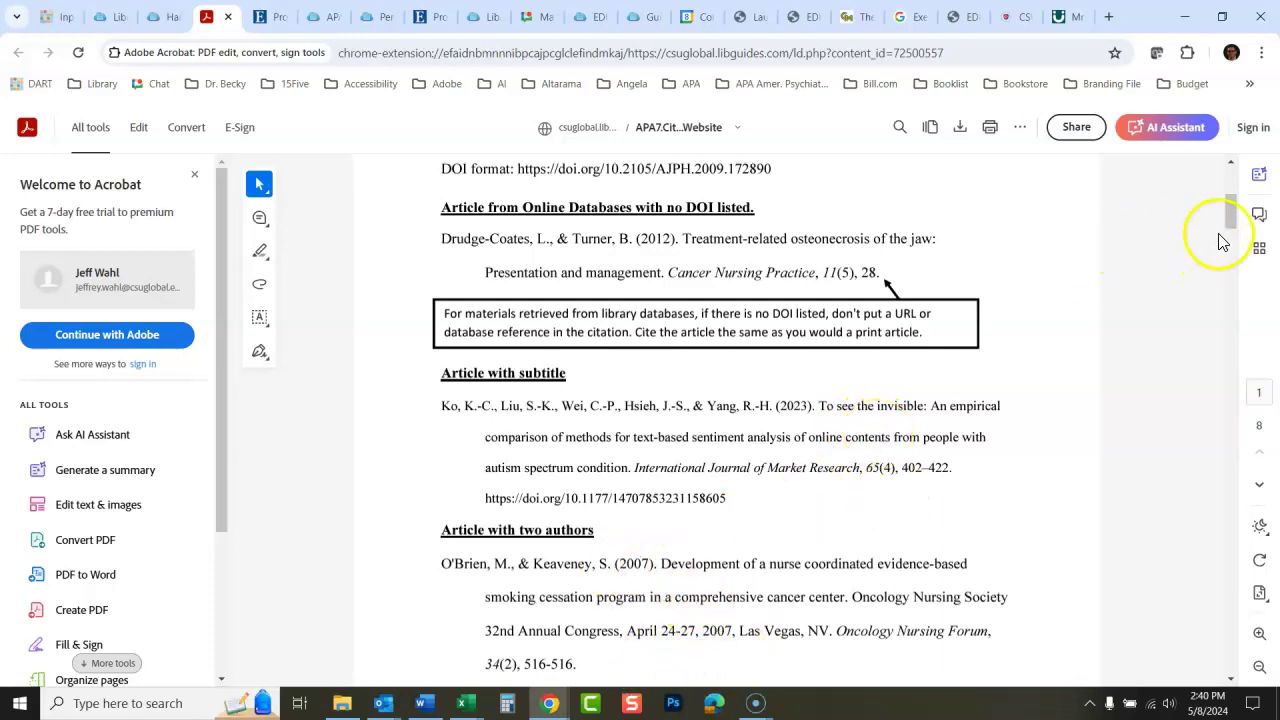
{"action": "left_click_drag", "start_coordinate": [1234, 214], "coordinate": [1245, 285]}
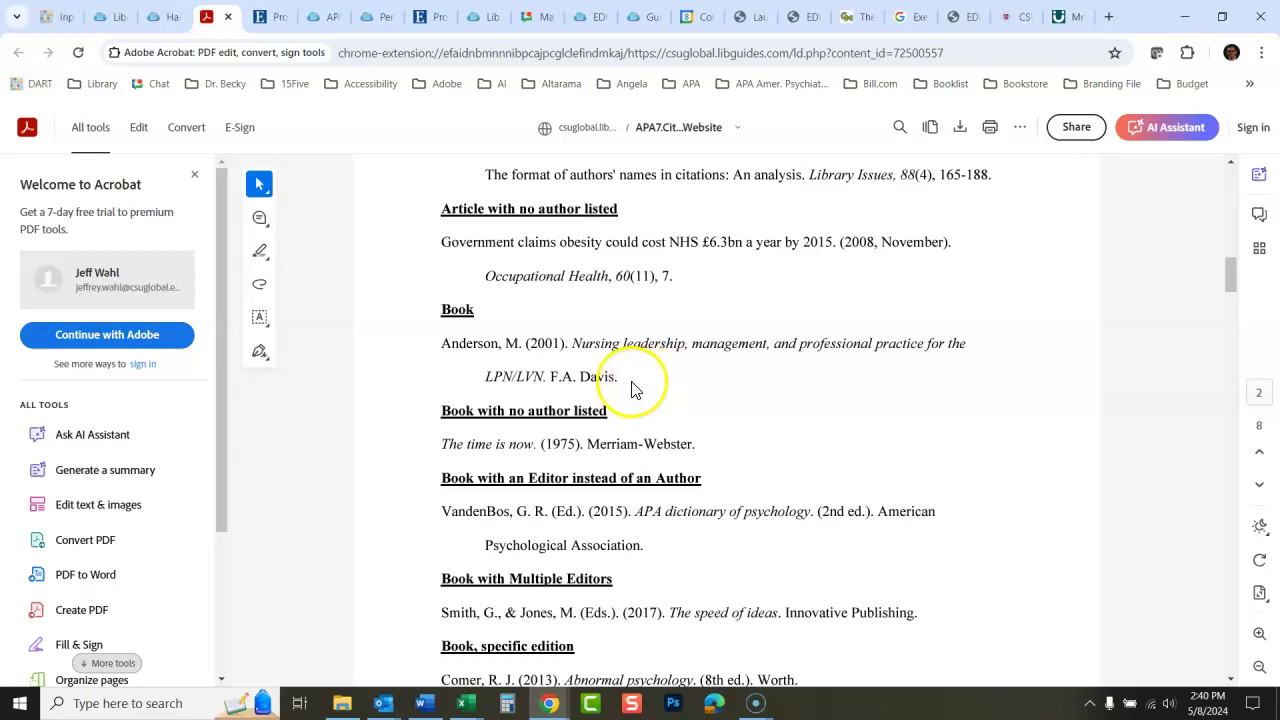
- Display the citation formats in the eBook's database record and copy its APA 7th Edition reference
{"action": "left_click", "coordinate": [270, 20]}
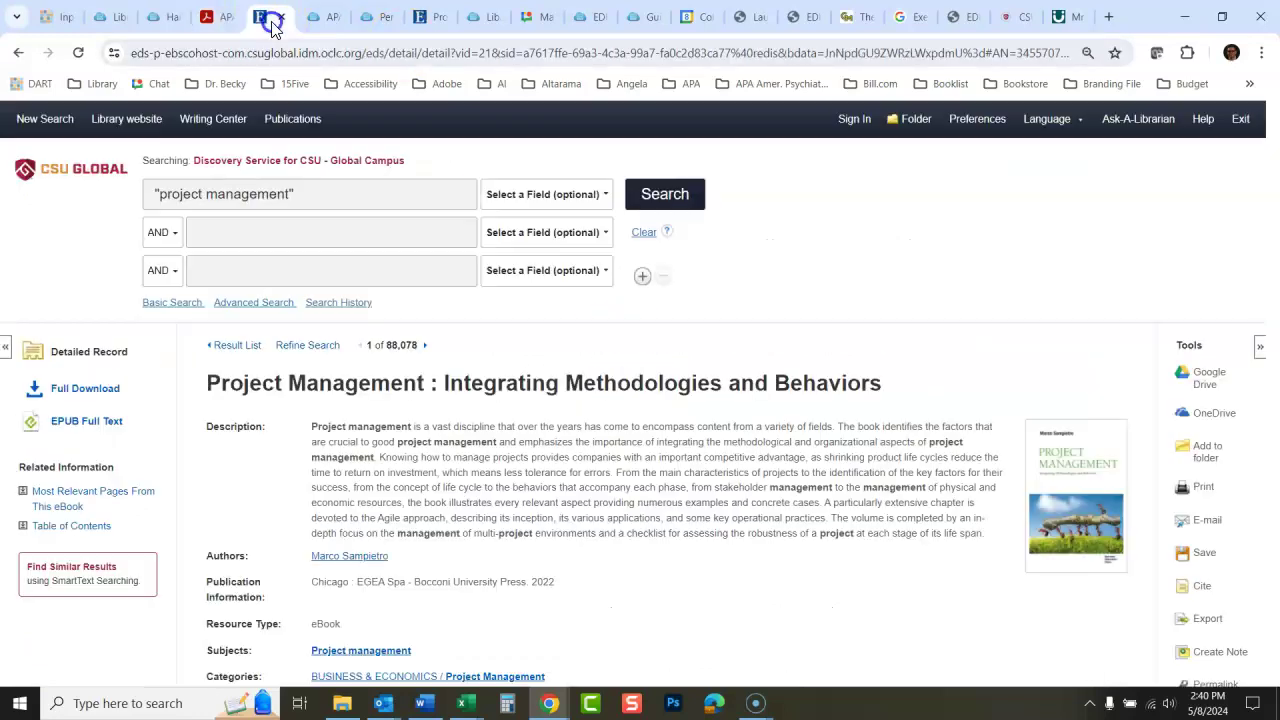
{"action": "left_click", "coordinate": [1207, 596]}
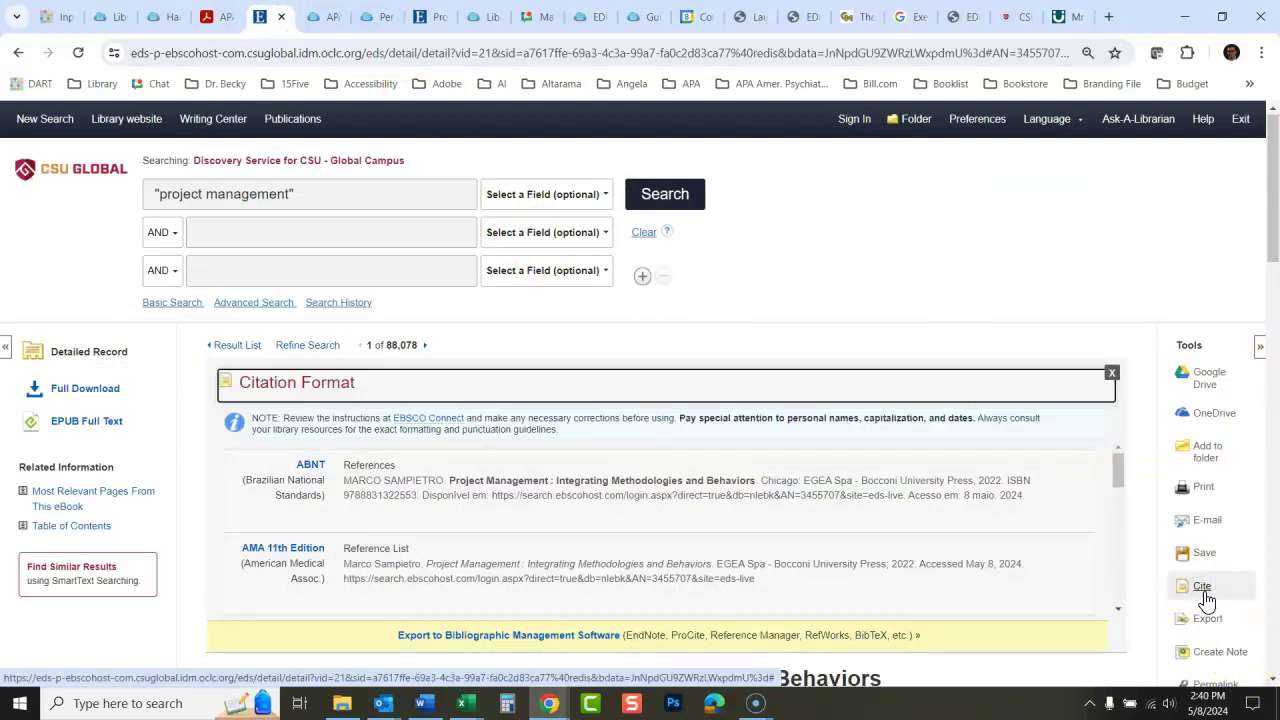
{"action": "left_click", "coordinate": [1118, 608]}
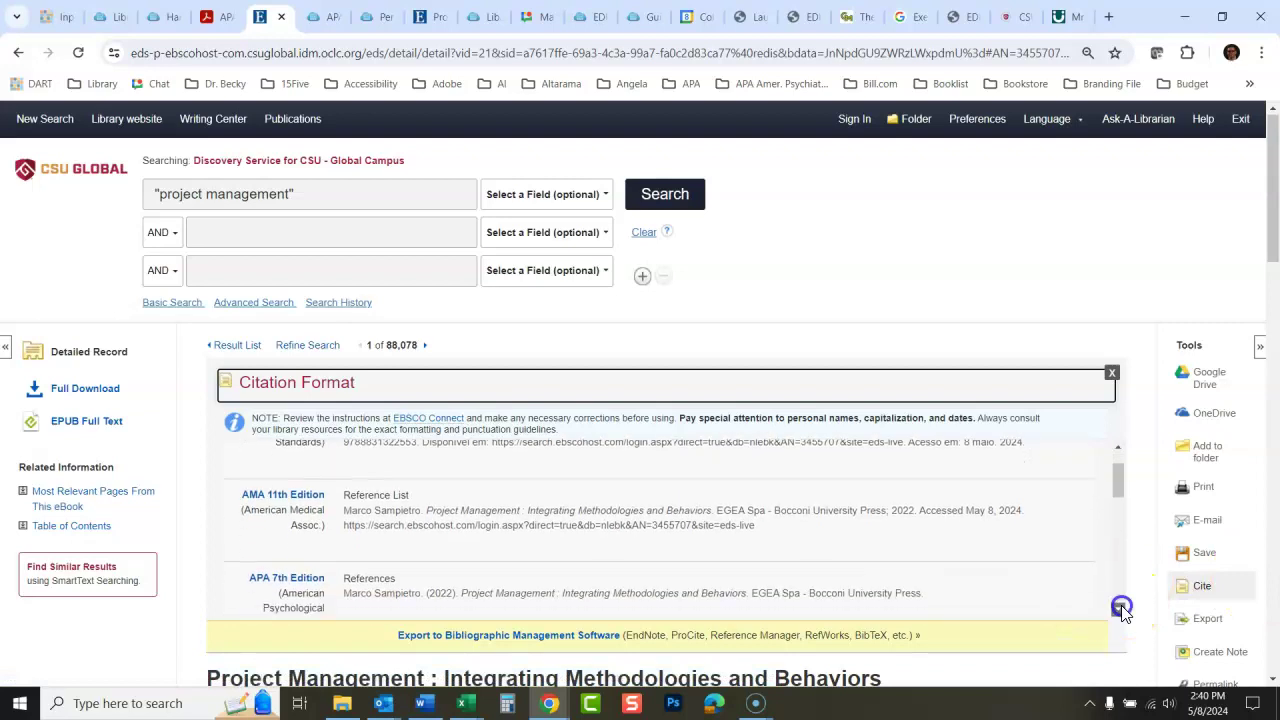
{"action": "left_click", "coordinate": [1118, 447]}
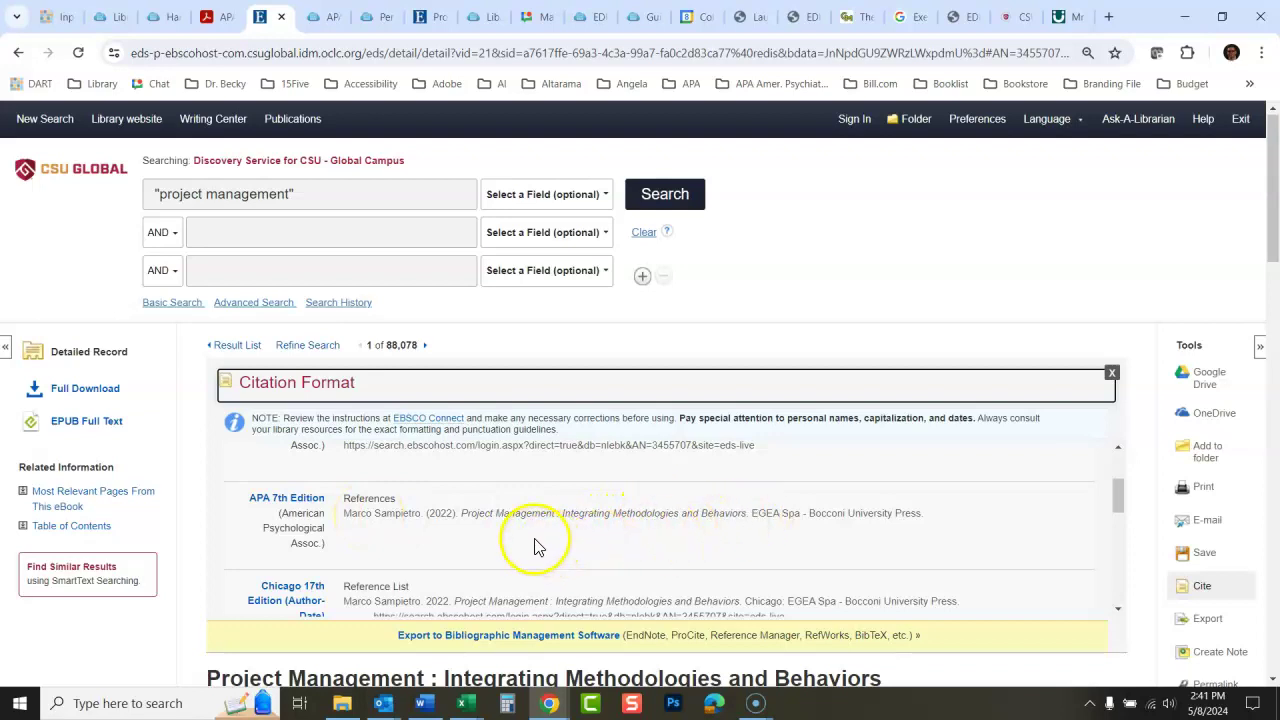
{"action": "left_click_drag", "start_coordinate": [345, 513], "coordinate": [943, 513]}
{"action": "key", "text": "ctrl+c"}
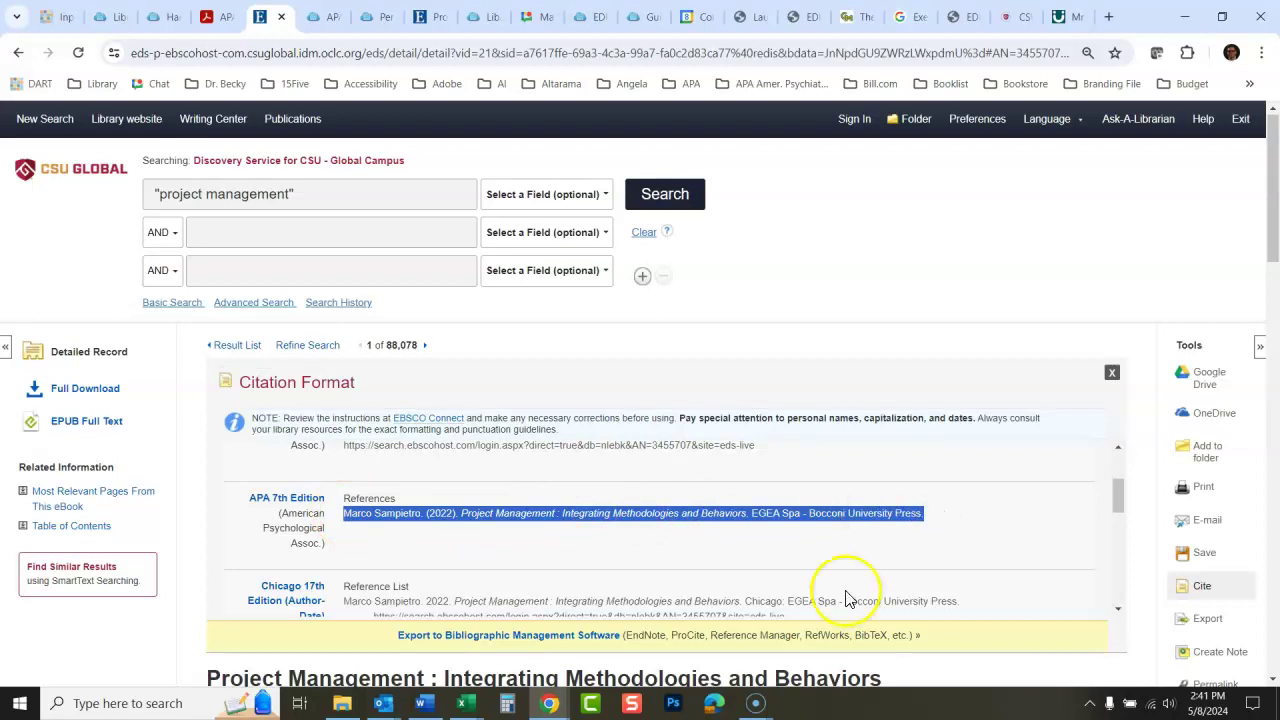
- Switch to Word and paste the eBook reference below the magazine article's reference, merging its formatting with the list
{"action": "left_click", "coordinate": [421, 703]}
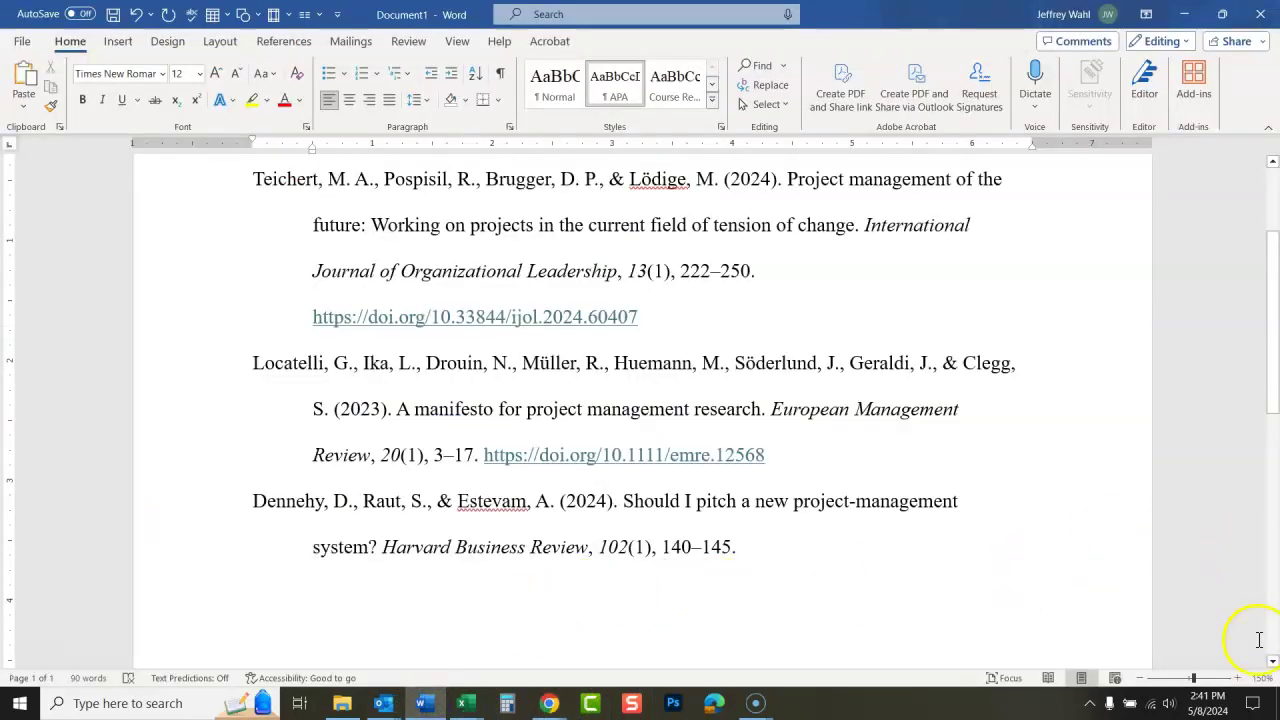
{"action": "scroll", "coordinate": [1270, 420], "scroll_direction": "down", "scroll_amount": 2}
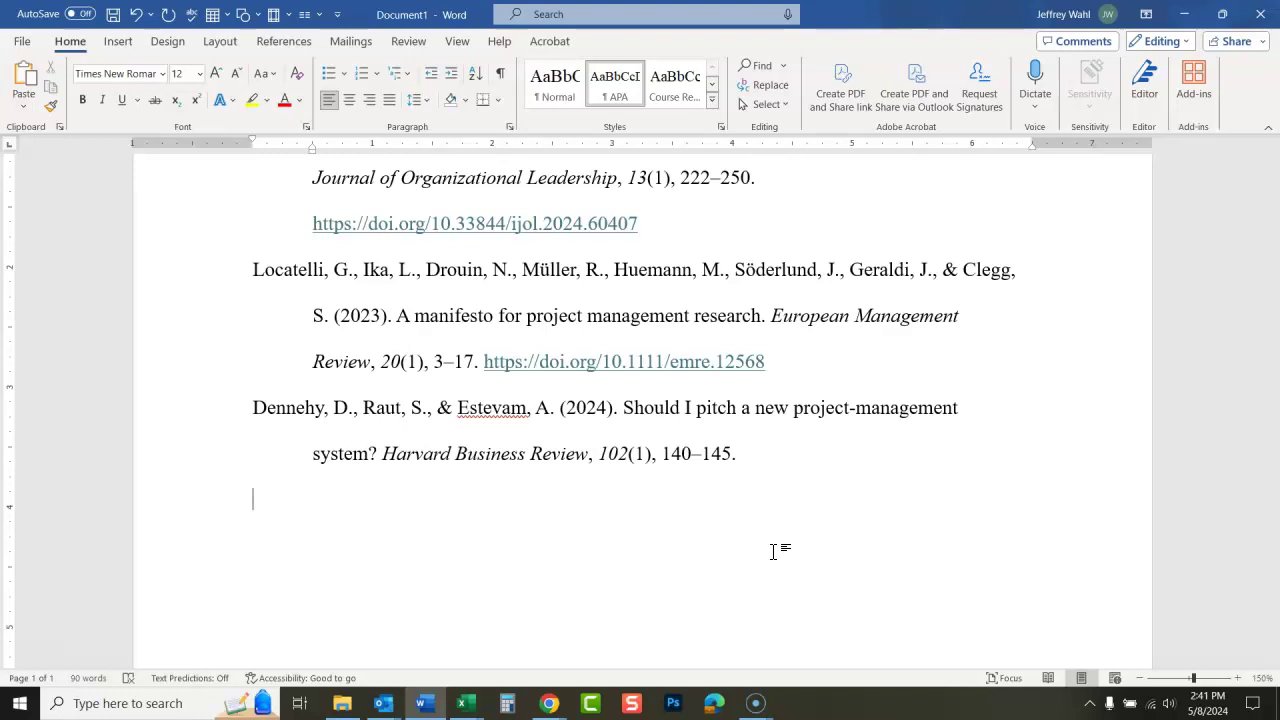
{"action": "key", "text": "ctrl+v"}
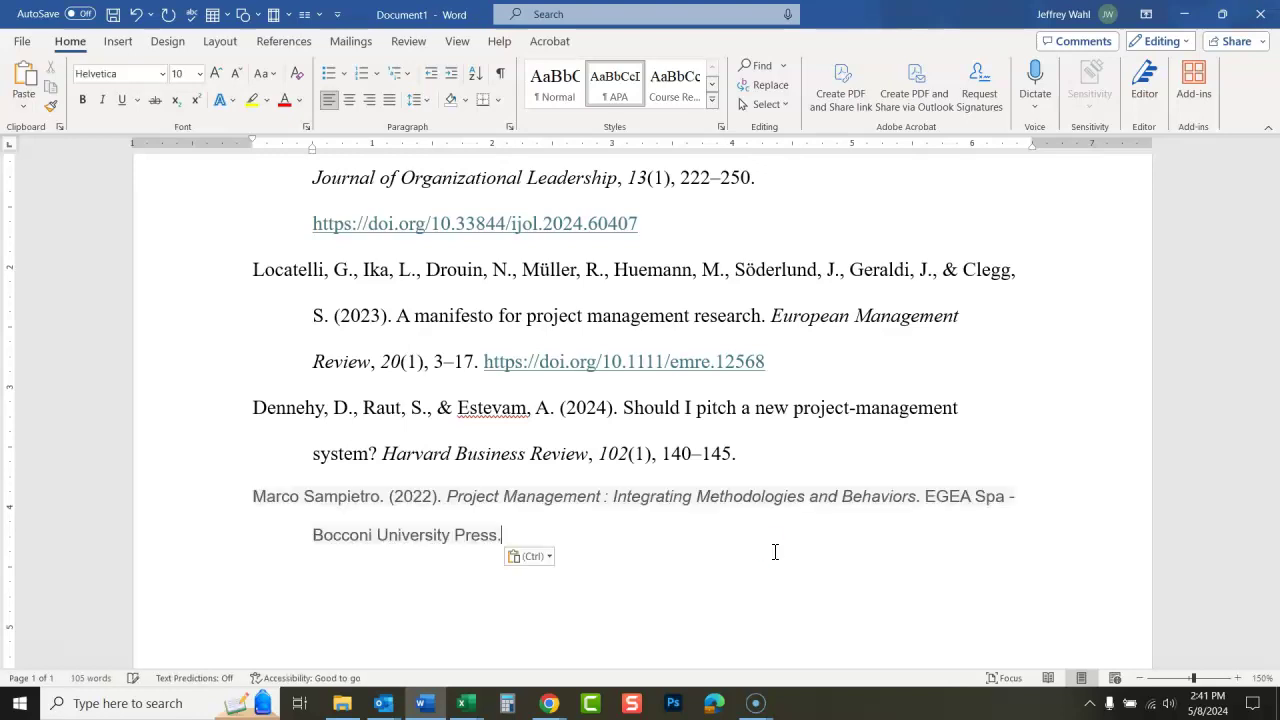
{"action": "left_click", "coordinate": [546, 557]}
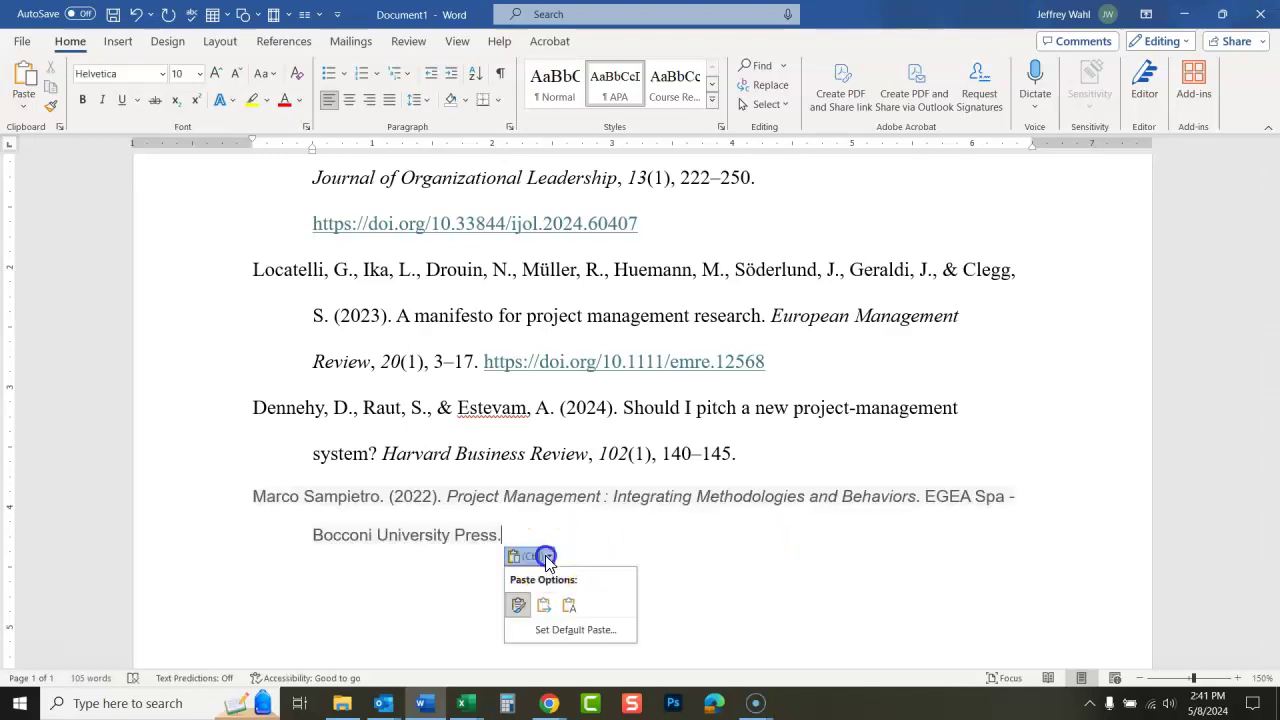
{"action": "left_click", "coordinate": [544, 606]}
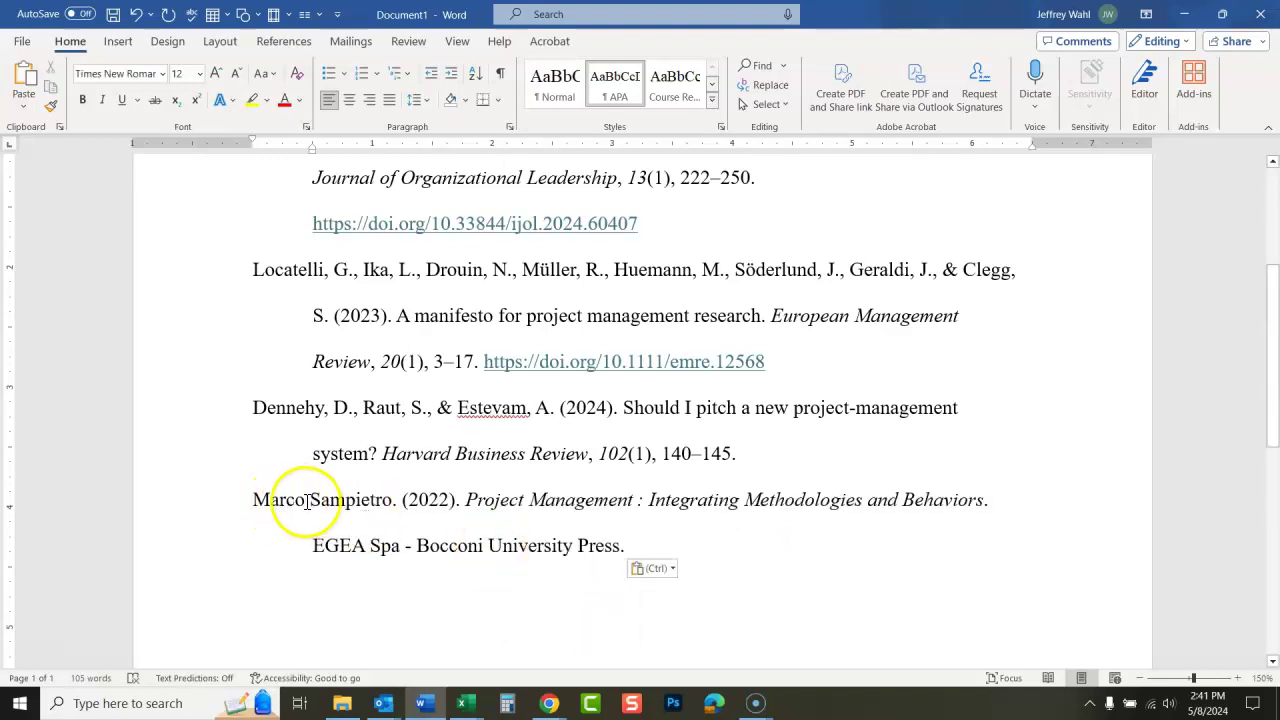
- Rewrite the author in the eBook reference as surname, comma and first initial, removing the full first name
{"action": "left_click", "coordinate": [395, 502]}
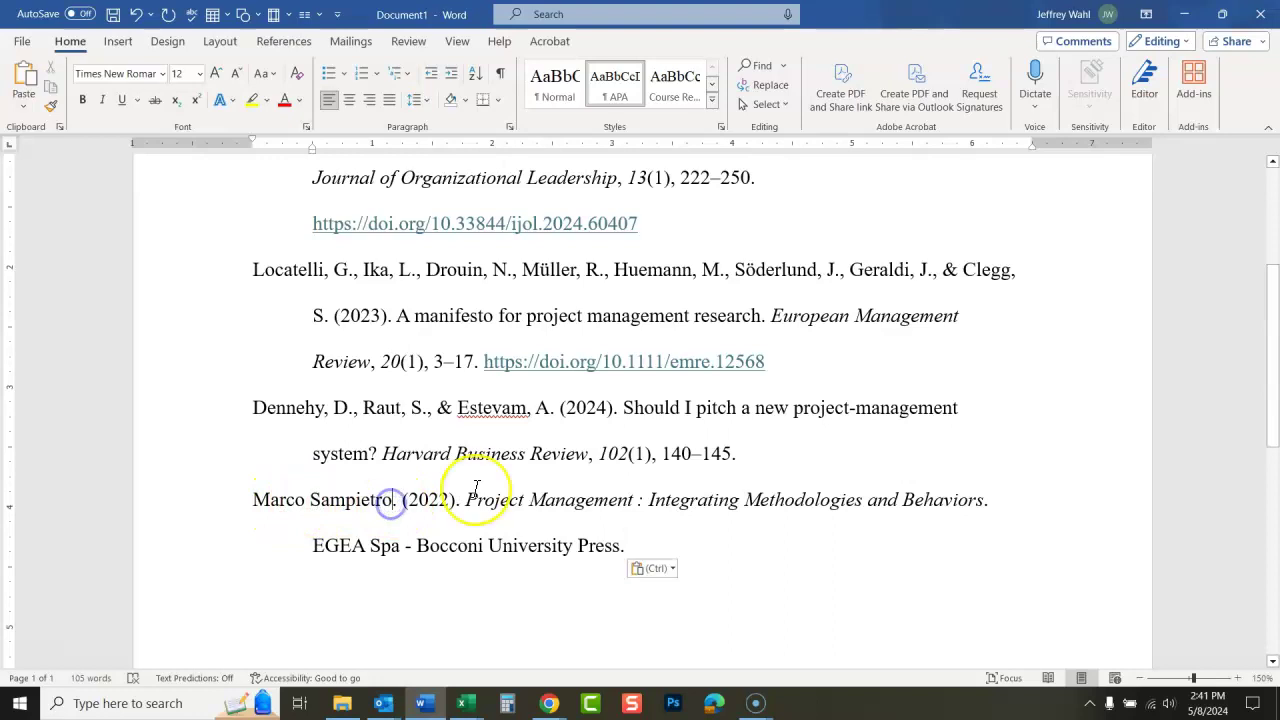
{"action": "type", "text": ", M"}
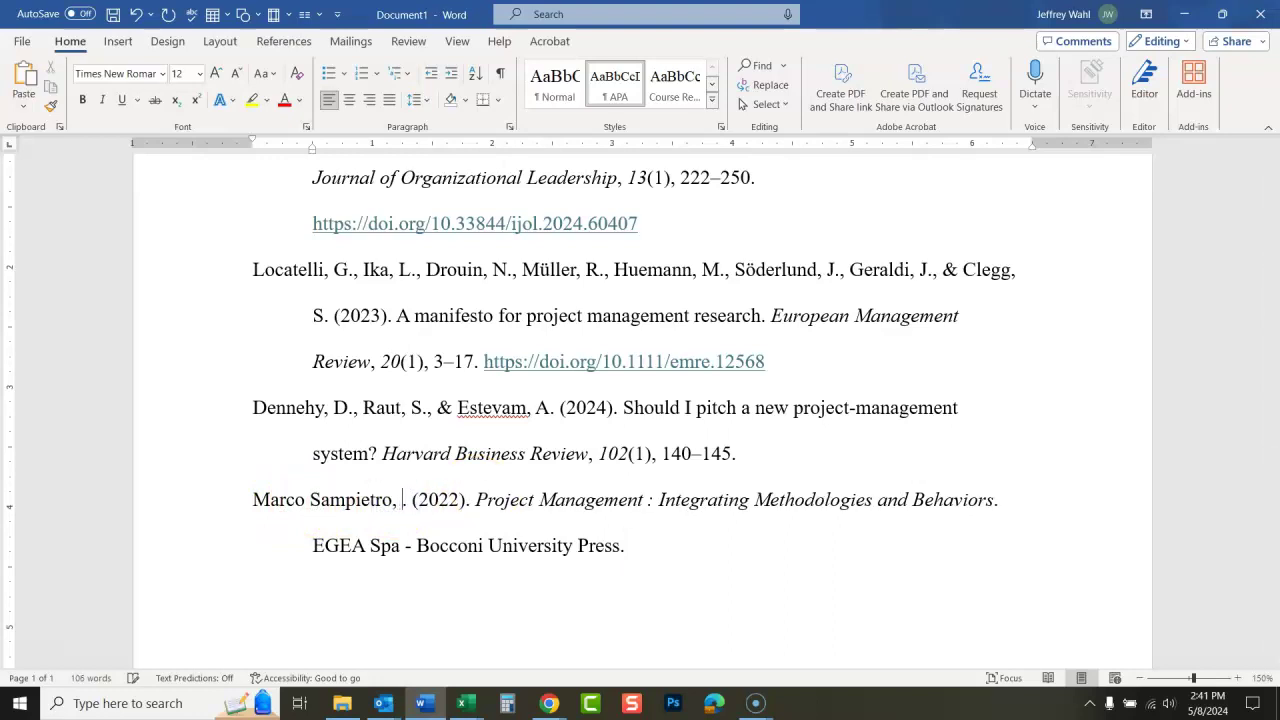
{"action": "key", "text": "Delete"}
{"action": "key", "text": "Delete"}
{"action": "key", "text": "Delete"}
{"action": "key", "text": "Delete"}
{"action": "key", "text": "Delete"}
{"action": "key", "text": "Delete"}
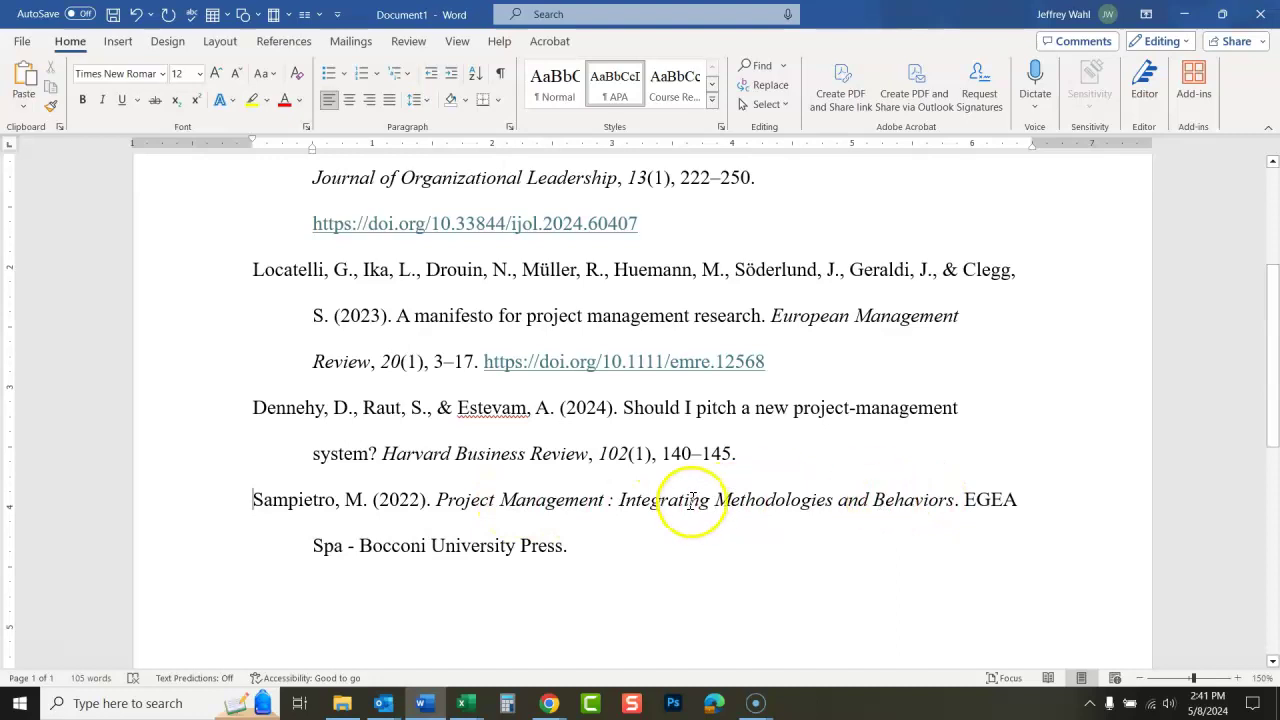
- Remove the space before the colon in the eBook title and change "Management", "Methodologies" and "Behaviors" to lowercase initials
{"action": "left_click", "coordinate": [609, 501]}
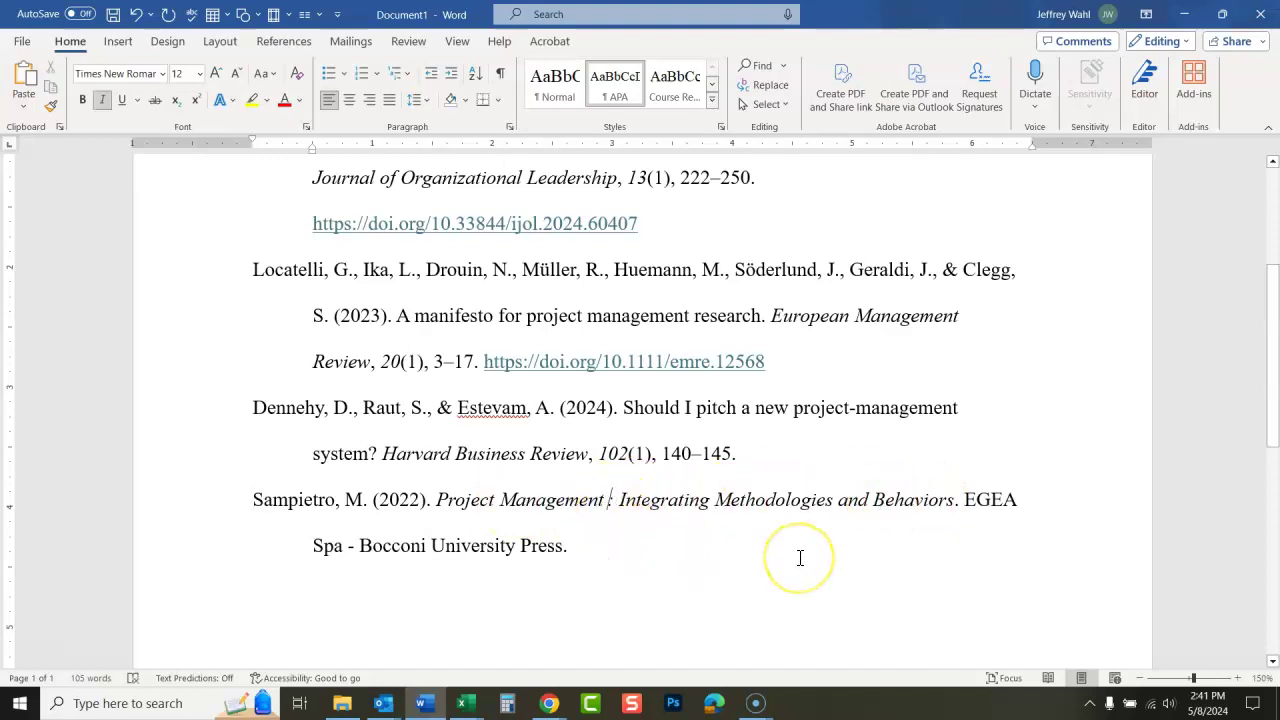
{"action": "key", "text": "BackSpace"}
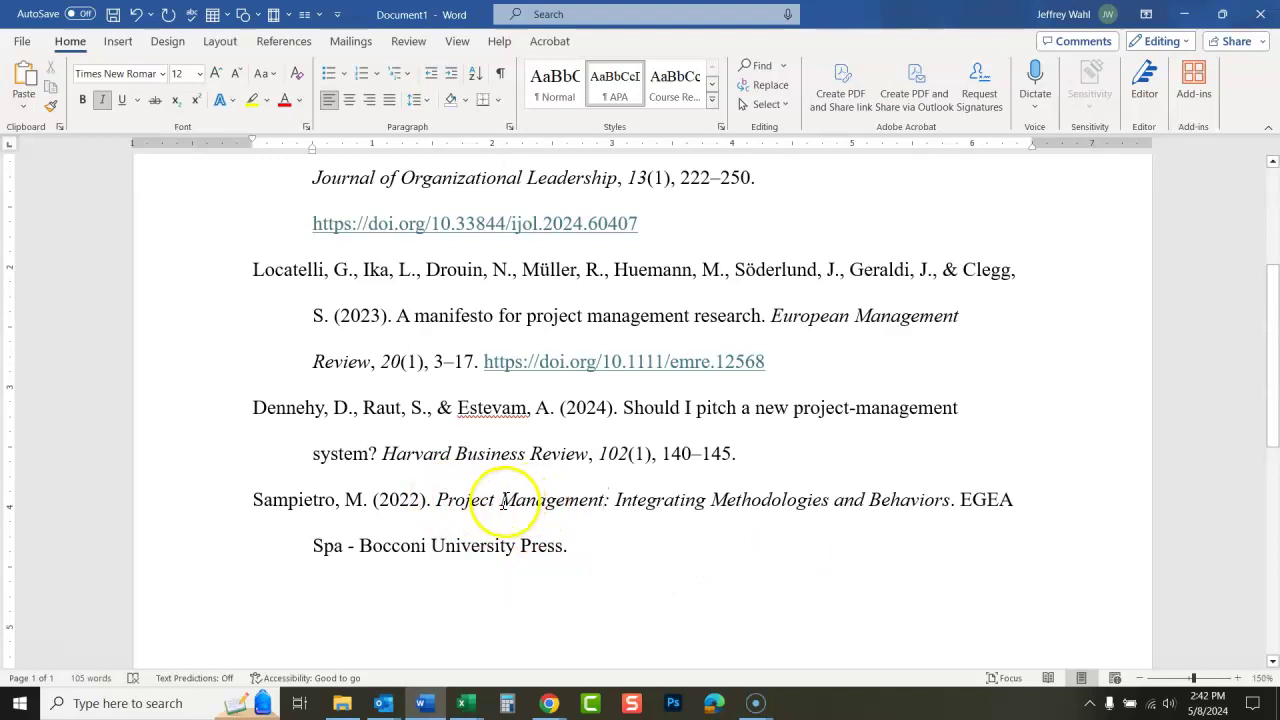
{"action": "left_click_drag", "start_coordinate": [510, 502], "coordinate": [513, 508]}
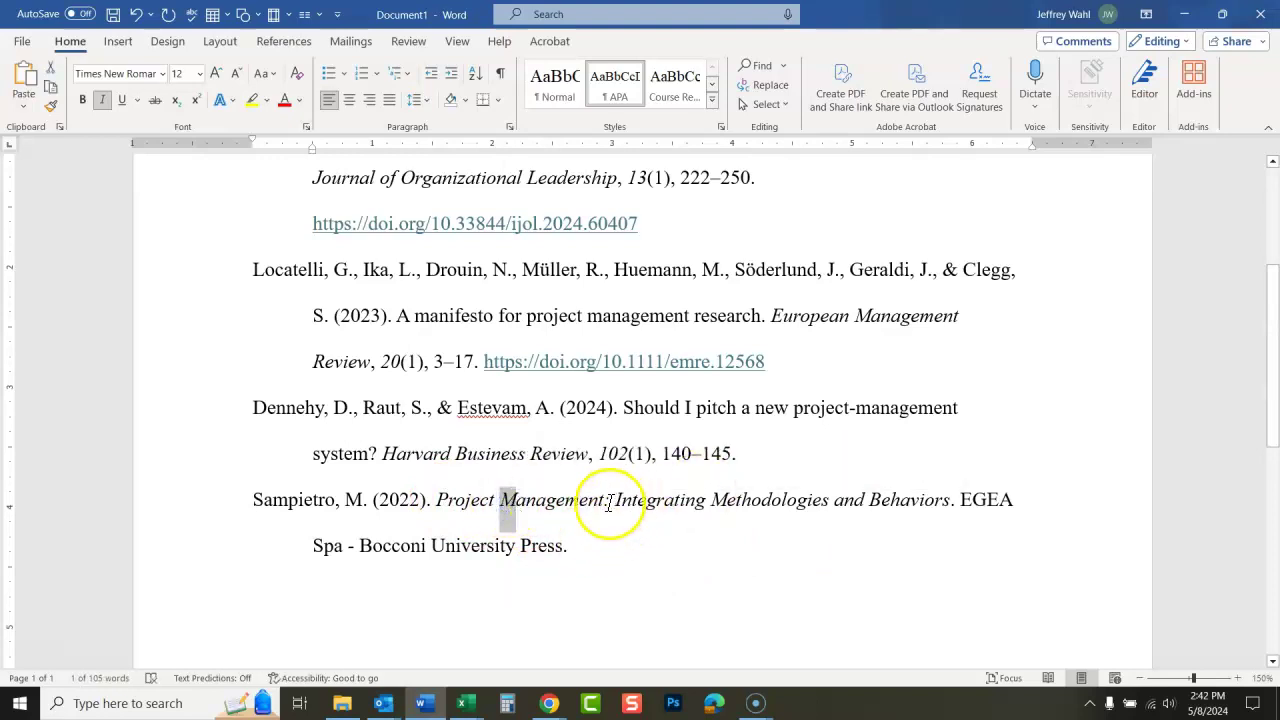
{"action": "left_click_drag", "start_coordinate": [712, 502], "coordinate": [726, 506]}
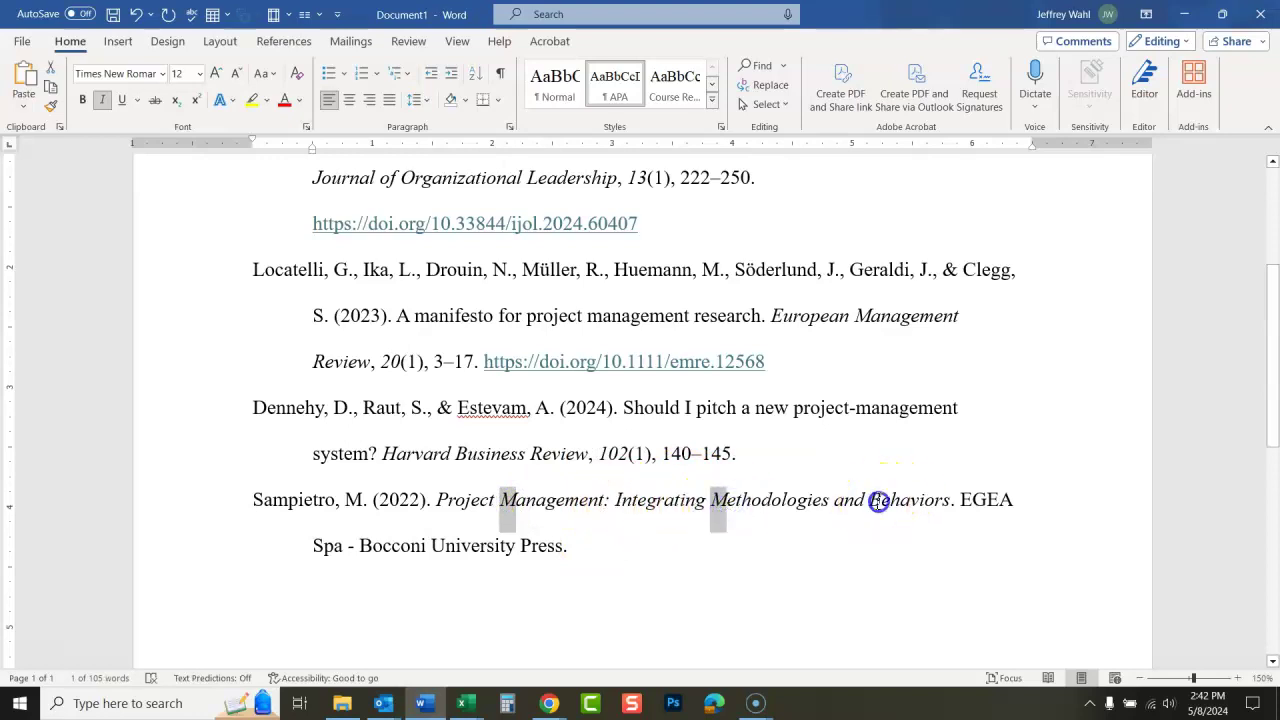
{"action": "left_click_drag", "start_coordinate": [882, 507], "coordinate": [882, 507]}
{"action": "key", "text": "shift+F3"}
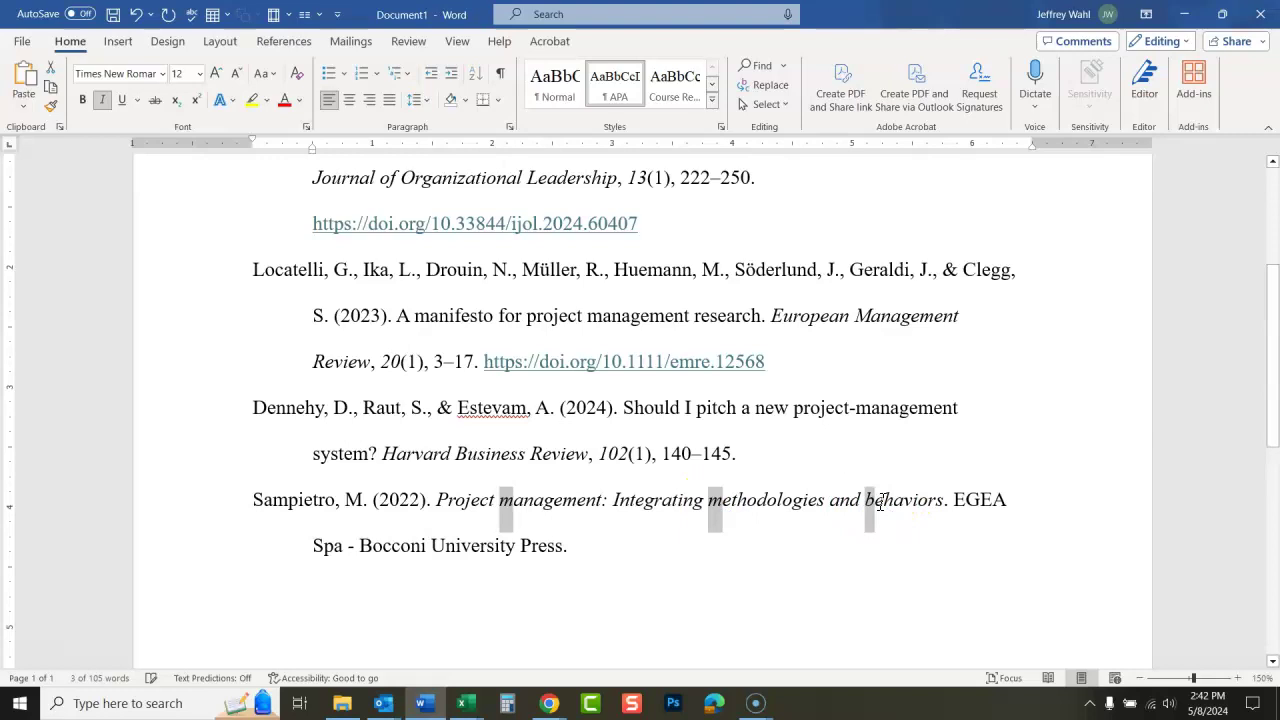
{"action": "left_click", "coordinate": [1024, 541]}
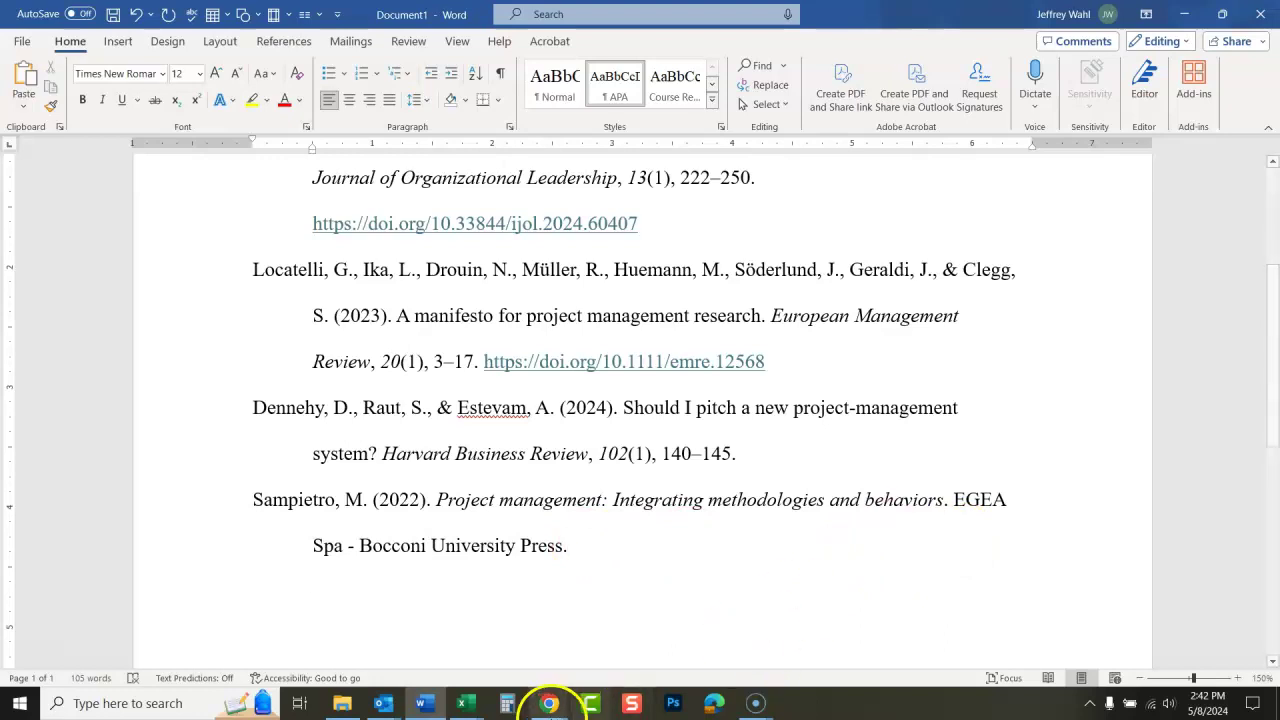
- Switch to Chrome, return to the result list and open the record of "A Common-Sense Guide to the PMBOK Program, Part Two–Plan and Execution"
{"action": "mouse_move", "coordinate": [549, 703]}
{"action": "left_click", "coordinate": [474, 583]}
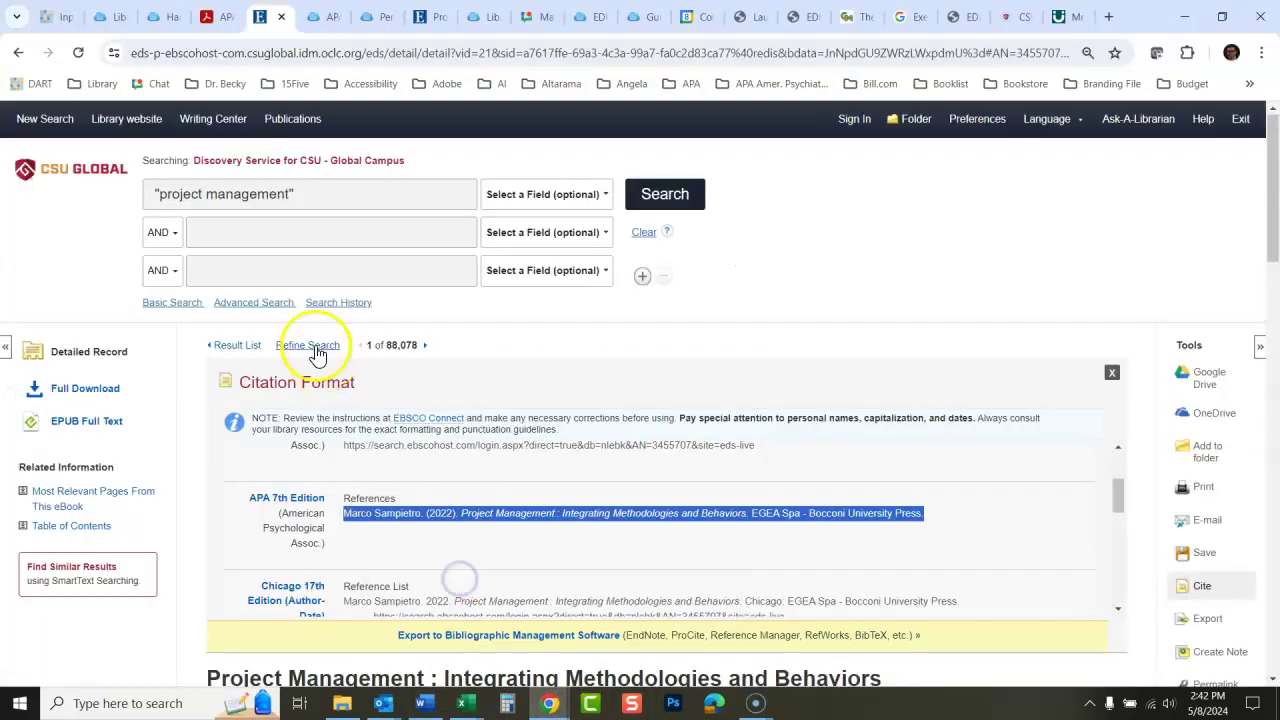
{"action": "left_click", "coordinate": [245, 345]}
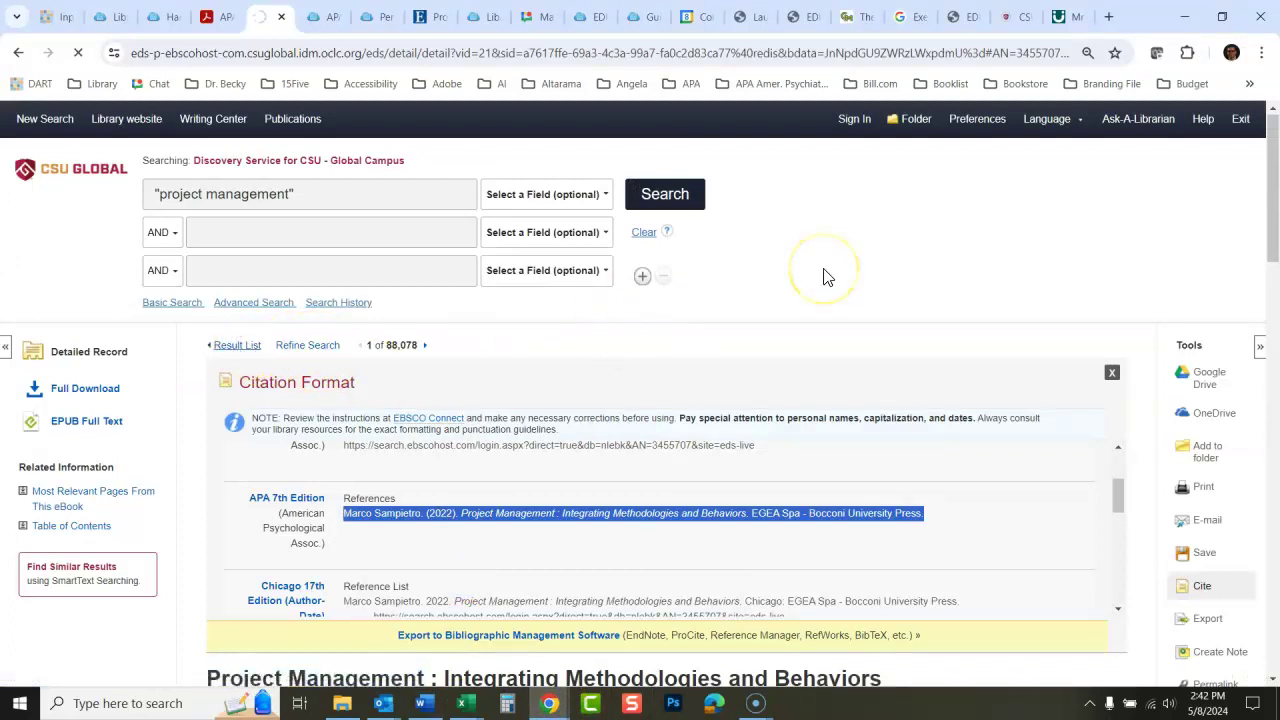
{"action": "left_click_drag", "start_coordinate": [1270, 128], "coordinate": [1276, 160]}
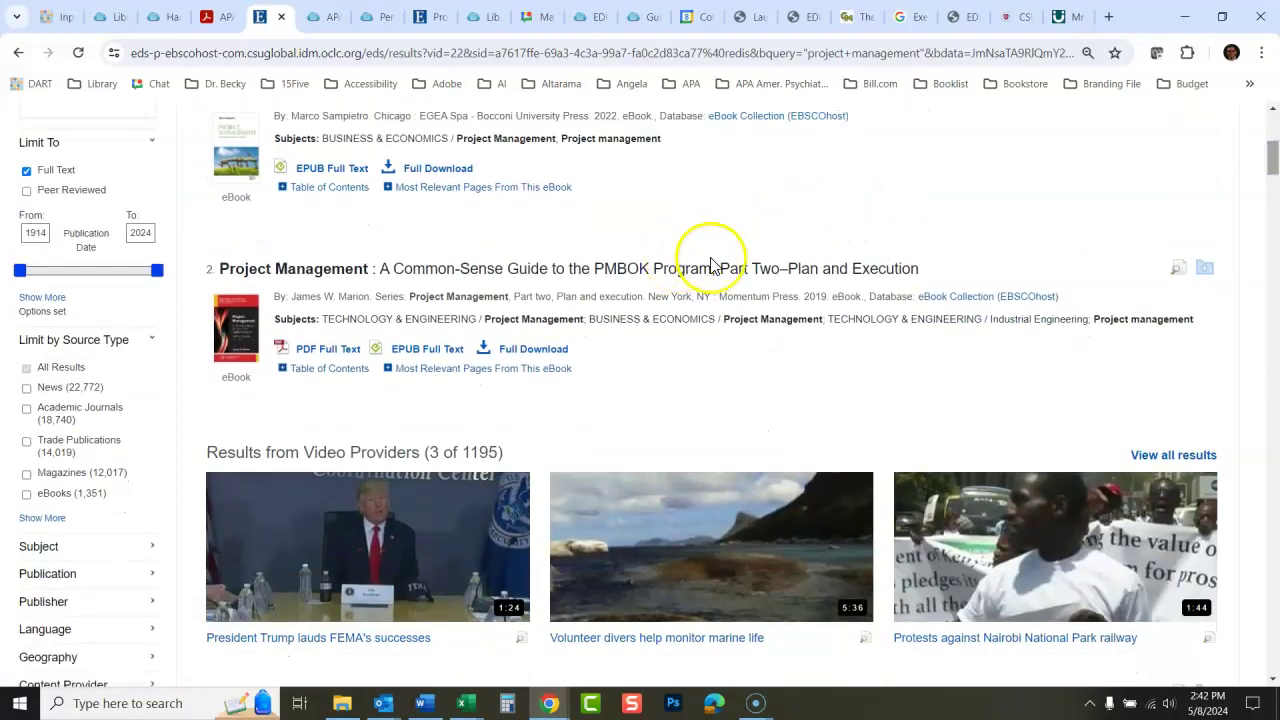
{"action": "left_click", "coordinate": [683, 277]}
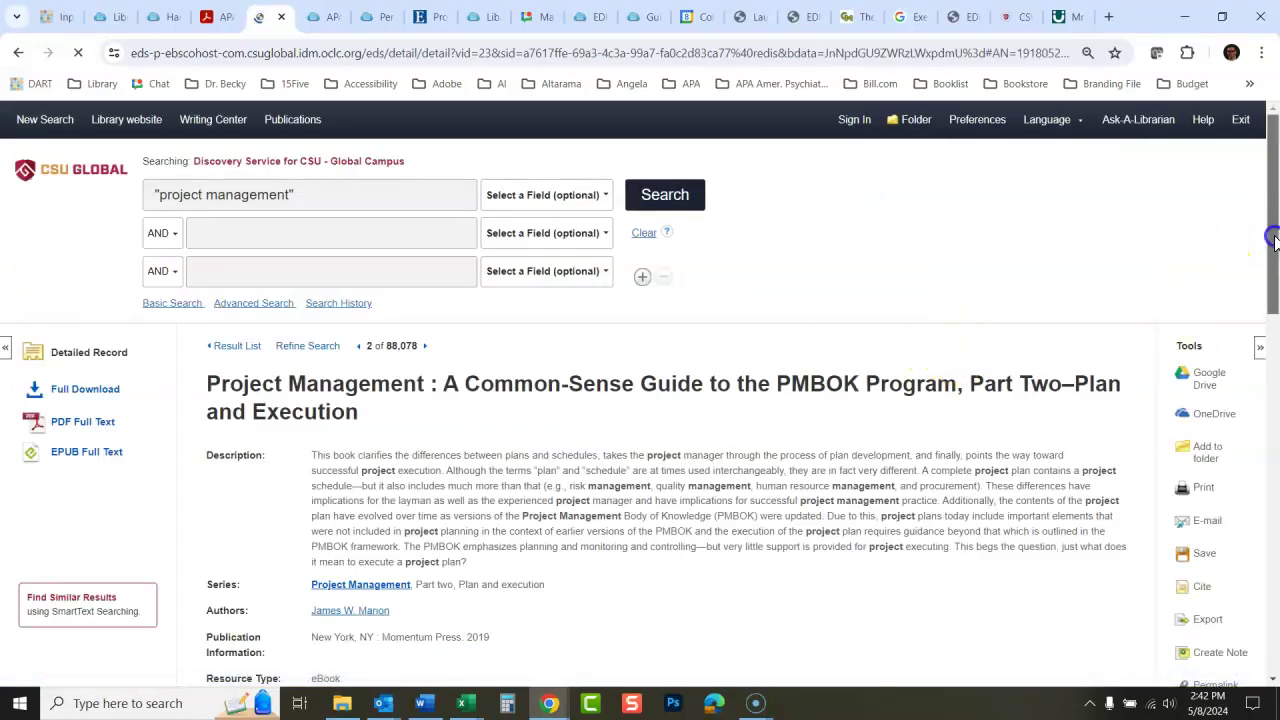
{"action": "left_click_drag", "start_coordinate": [1273, 240], "coordinate": [1273, 262]}
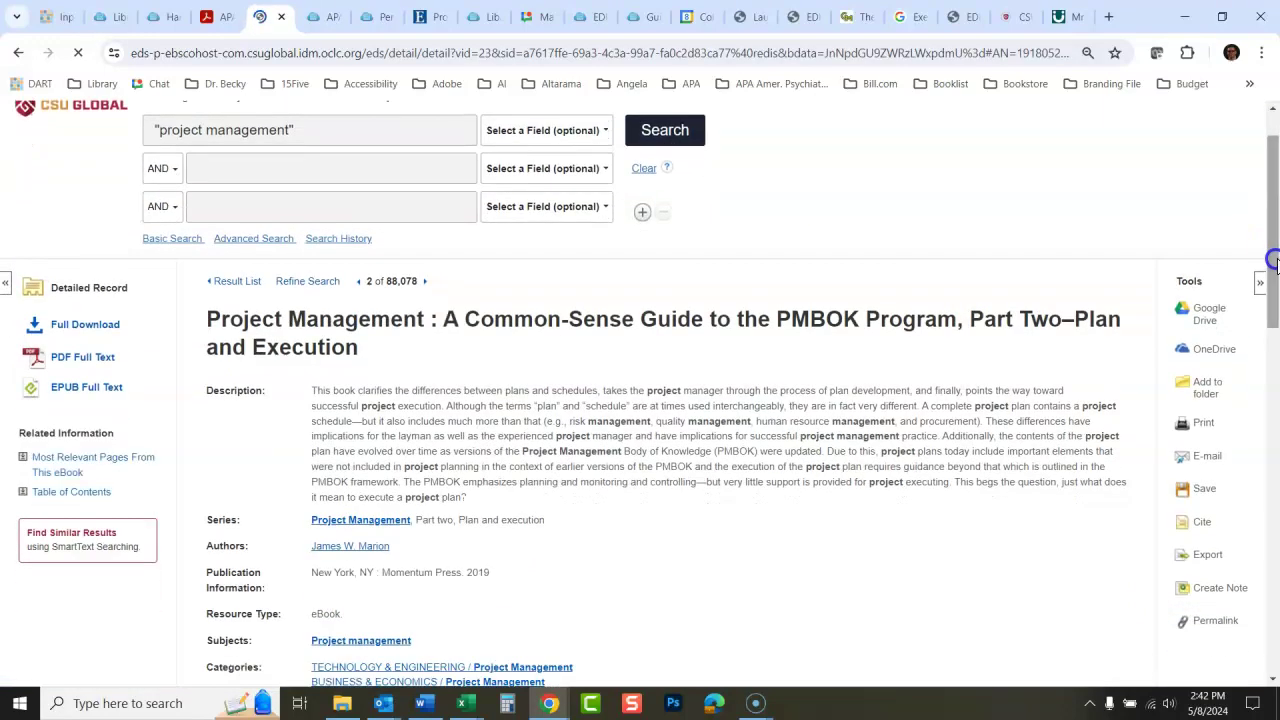
- Open the citation formats for the "A Common-Sense Guide to the PMBOK Program" eBook and copy its APA 7th Edition reference
{"action": "left_click", "coordinate": [1205, 525]}
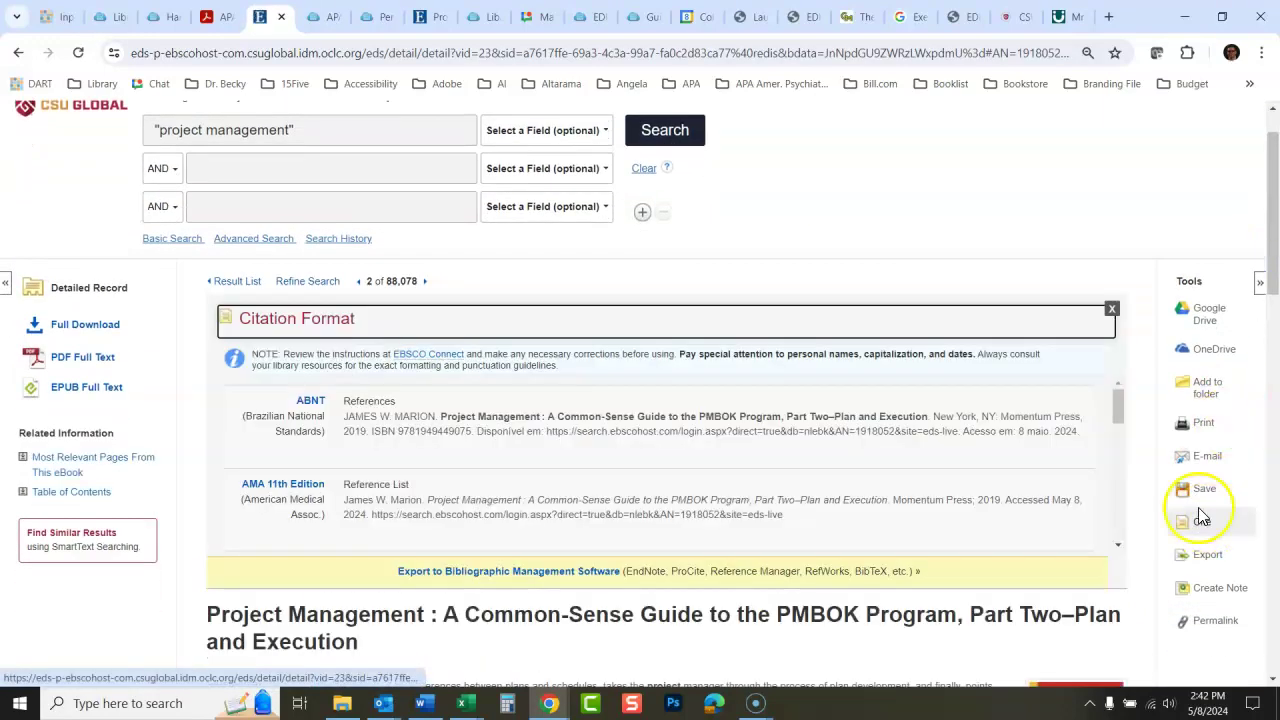
{"action": "left_click_drag", "start_coordinate": [1118, 405], "coordinate": [1121, 439]}
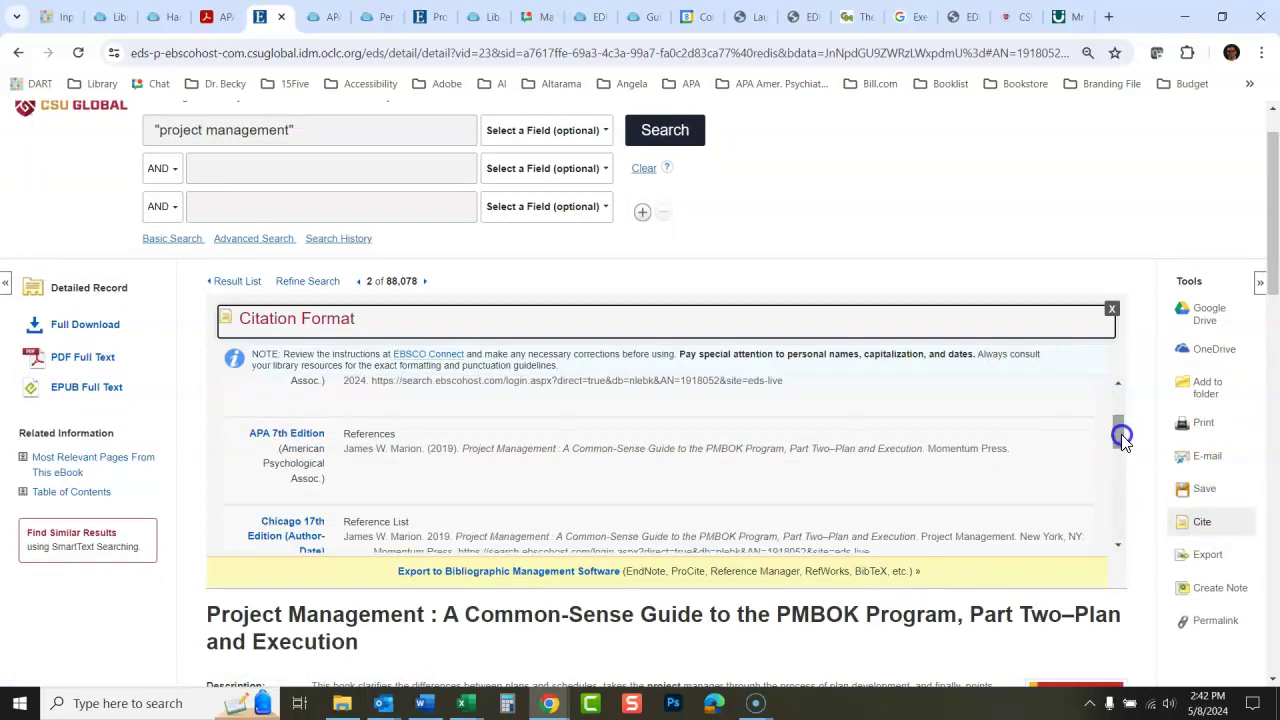
{"action": "left_click_drag", "start_coordinate": [344, 449], "coordinate": [381, 451]}
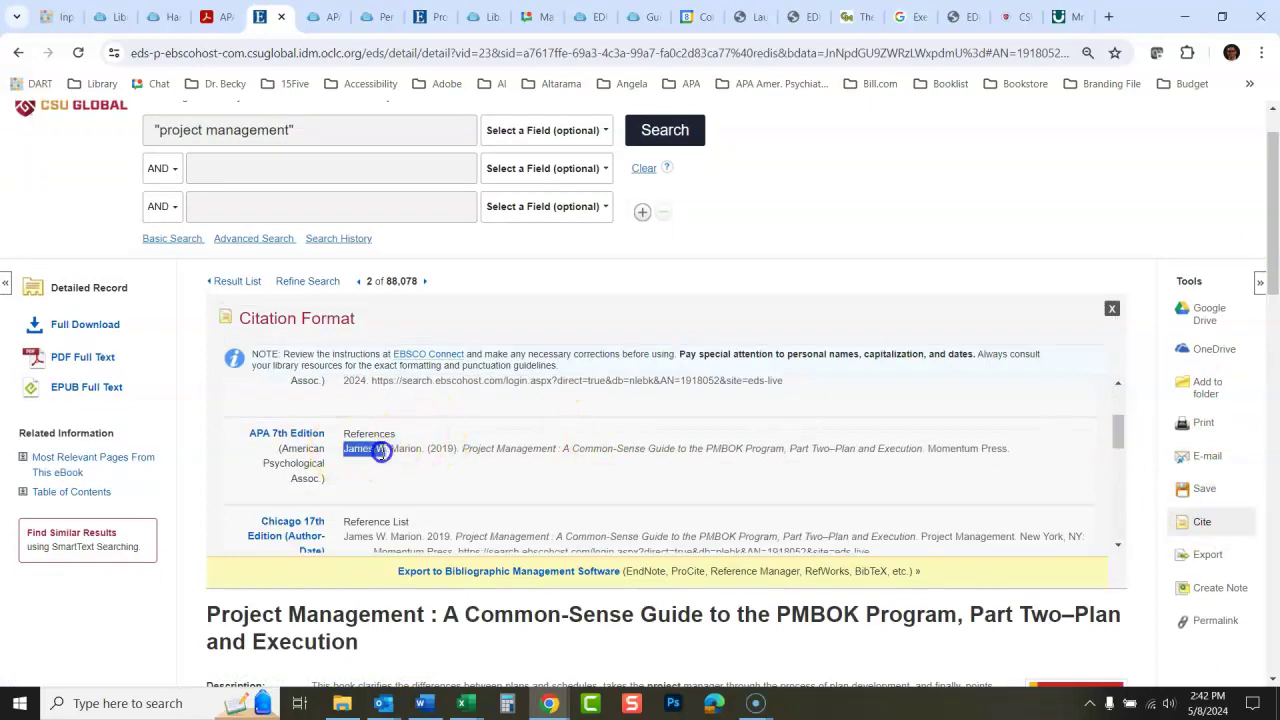
{"action": "left_click_drag", "start_coordinate": [467, 452], "coordinate": [1001, 468]}
{"action": "key", "text": "ctrl+c"}
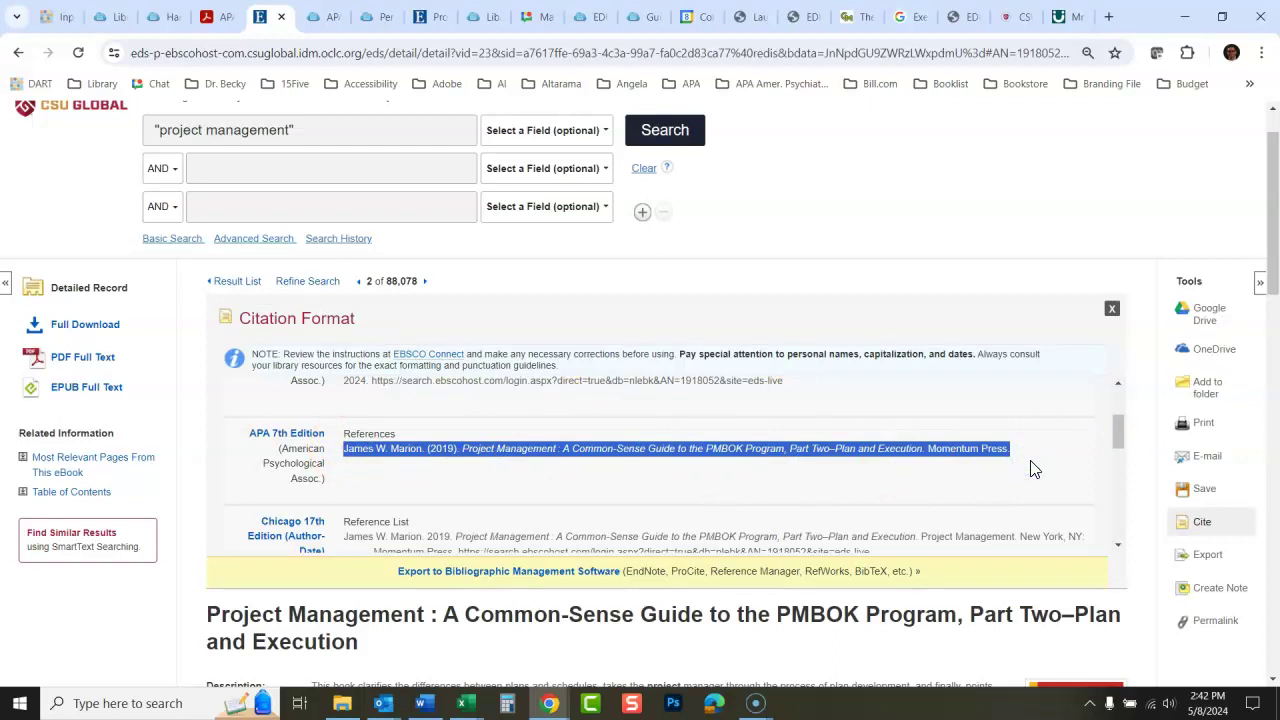
- Switch to Word and paste the copied reference below the first eBook's reference, merging its formatting with the list
{"action": "left_click", "coordinate": [423, 701]}
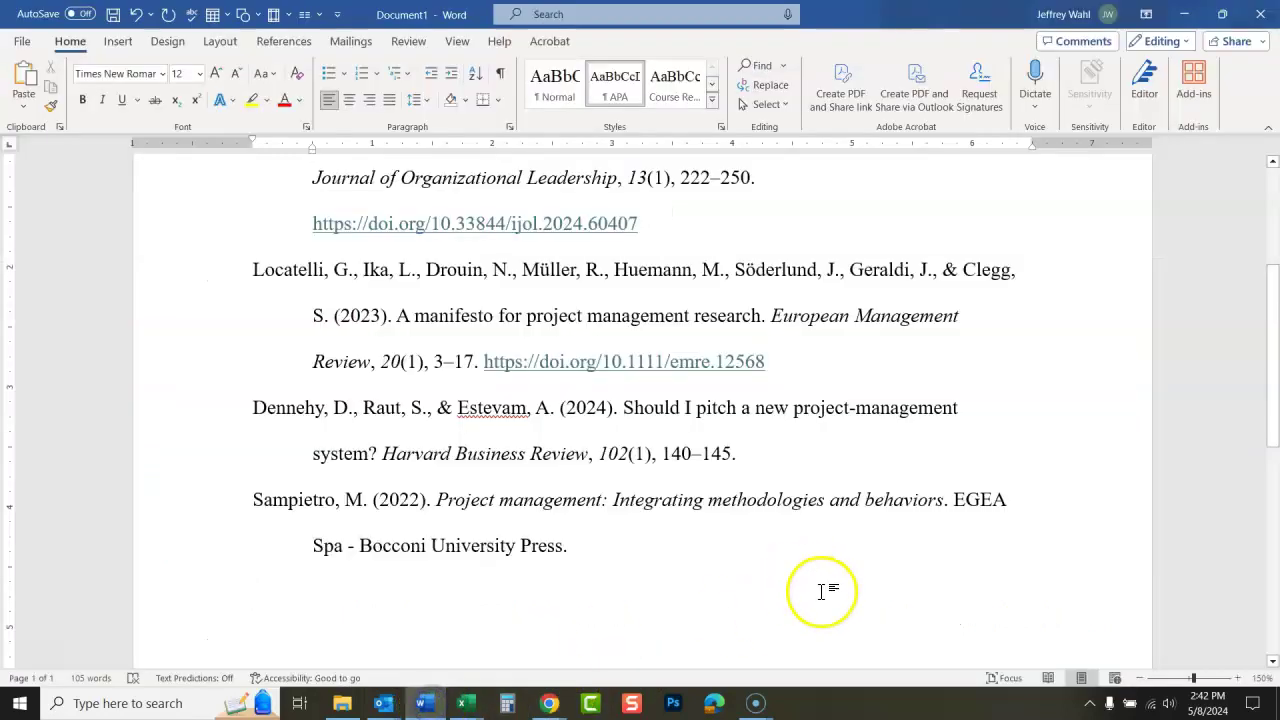
{"action": "key", "text": "ctrl+v"}
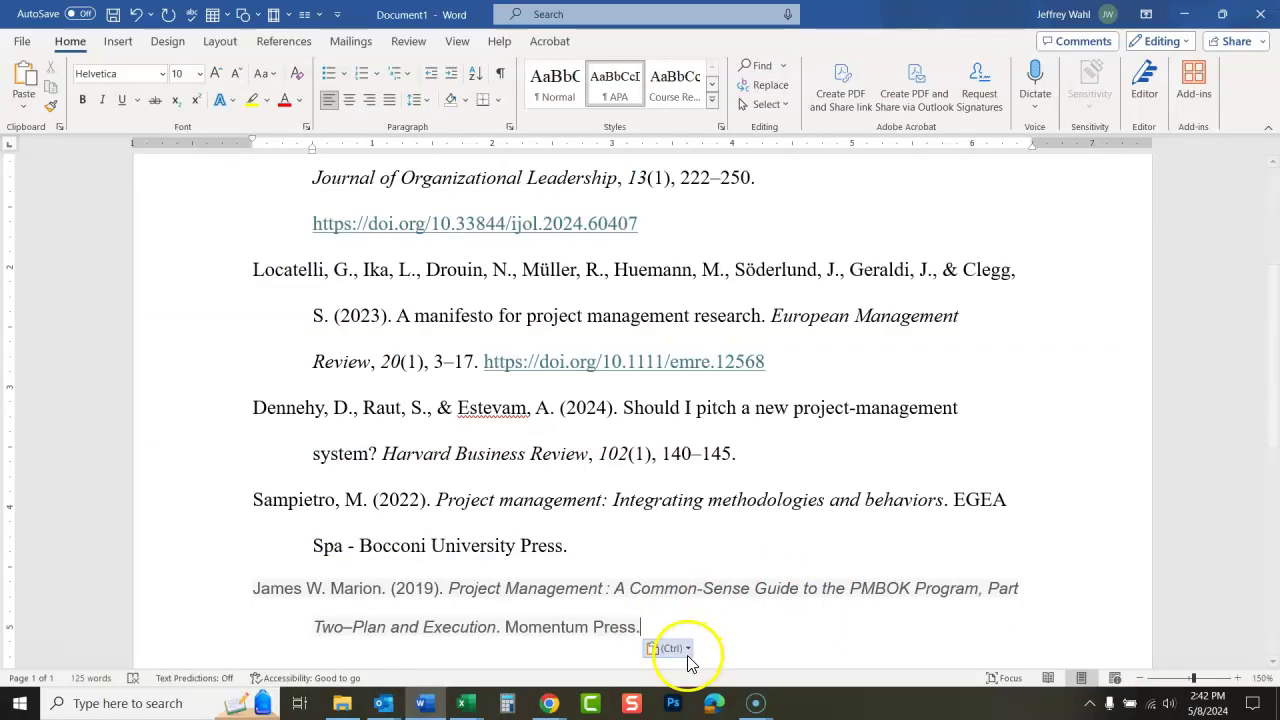
{"action": "left_click", "coordinate": [688, 660]}
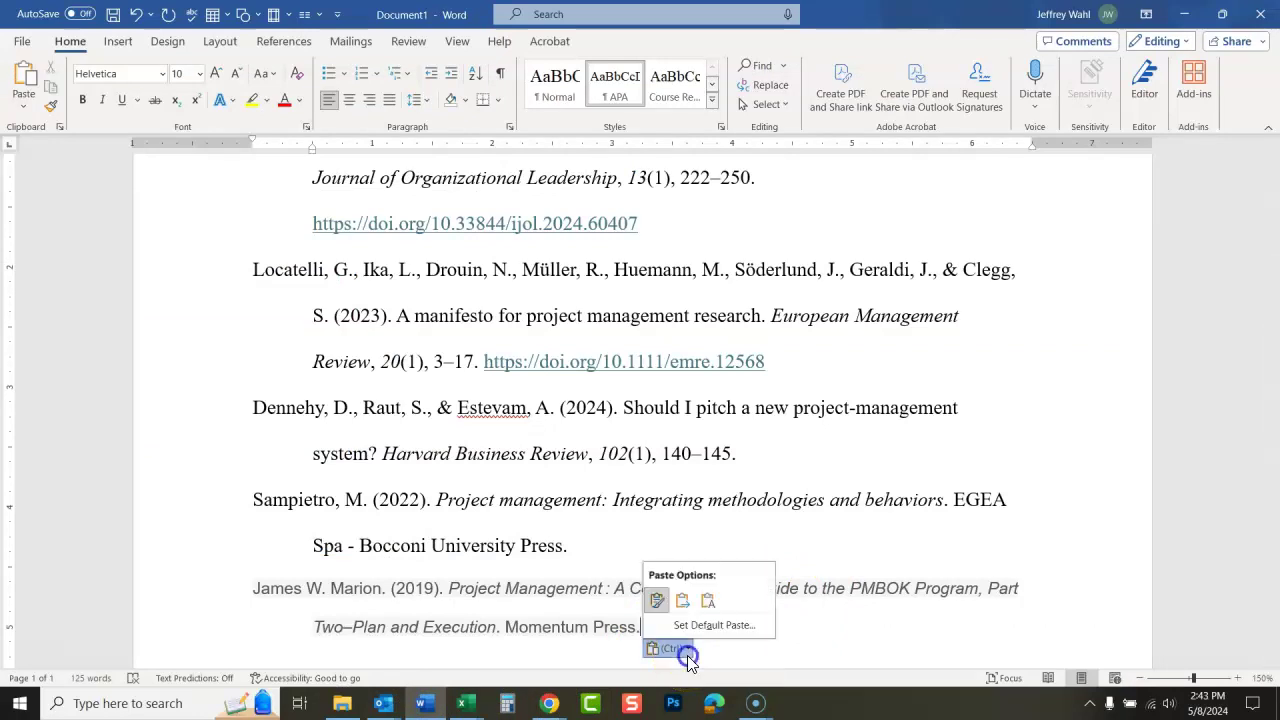
{"action": "left_click", "coordinate": [683, 603]}
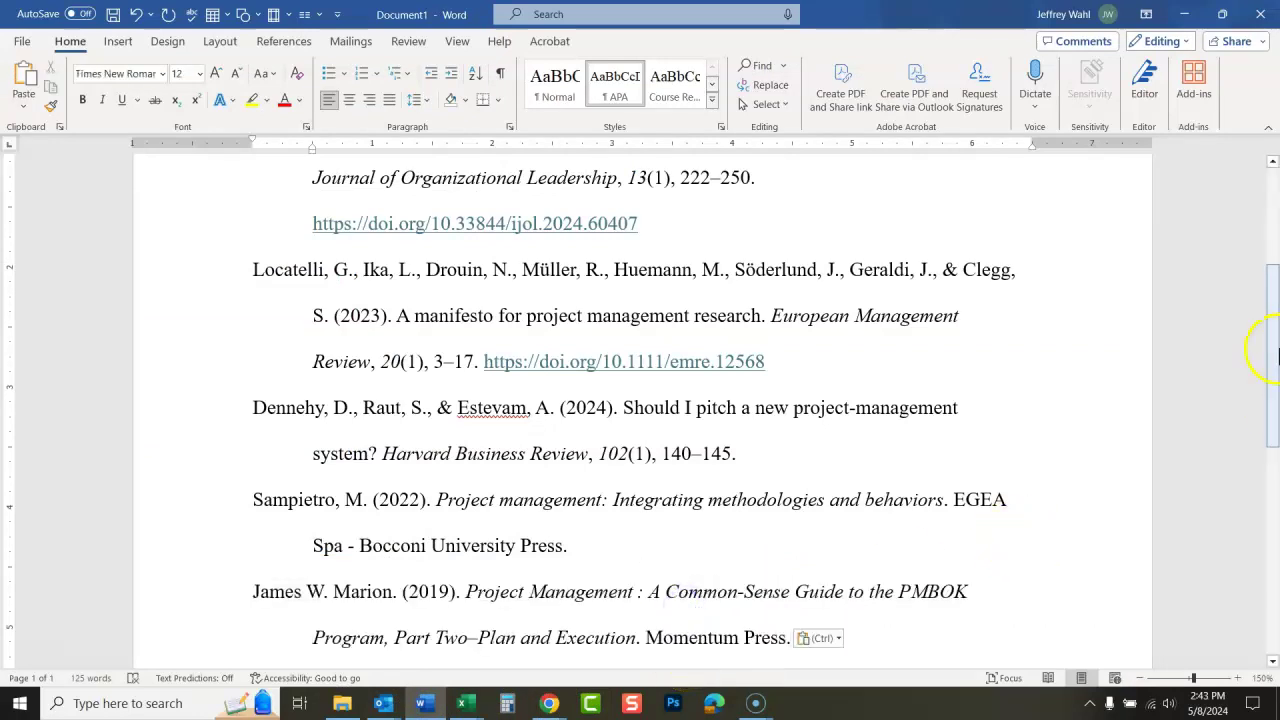
- Rewrite the author in the PMBOK eBook reference as surname, comma and two initials, removing the leading first name and middle initial
{"action": "left_click_drag", "start_coordinate": [1277, 285], "coordinate": [1277, 340]}
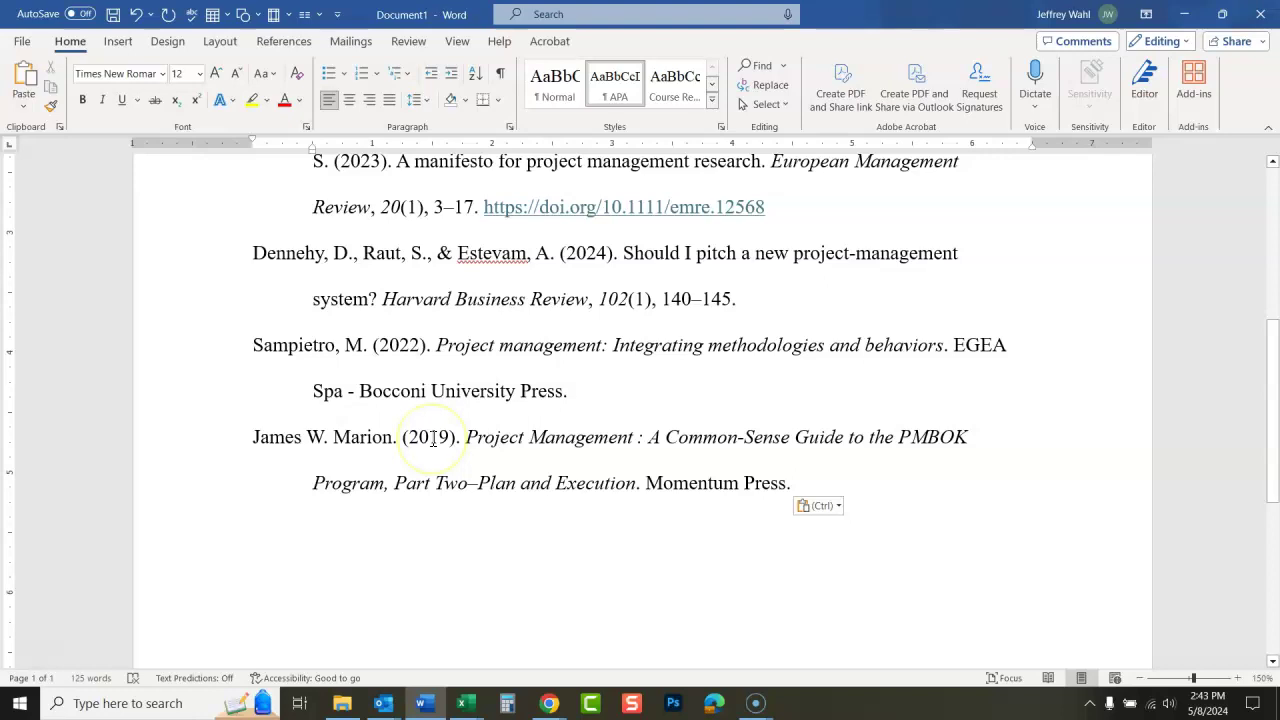
{"action": "type", "text": ", J. W"}
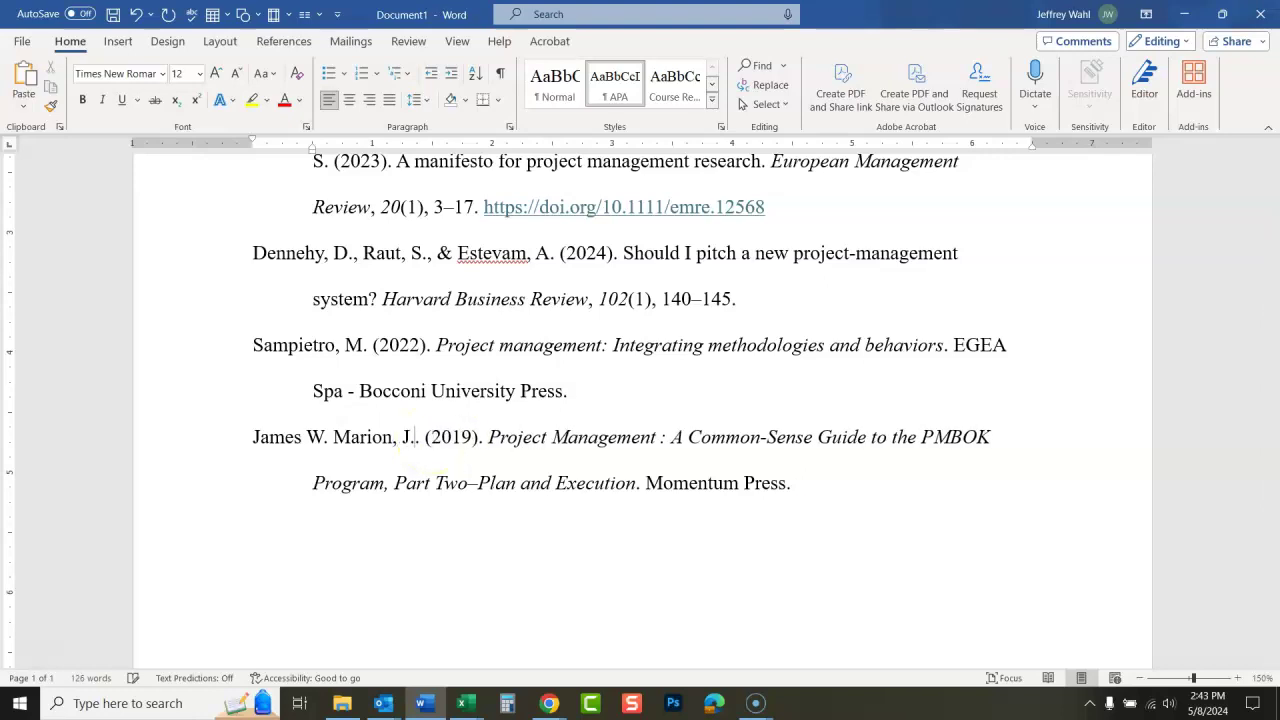
{"action": "left_click", "coordinate": [430, 441]}
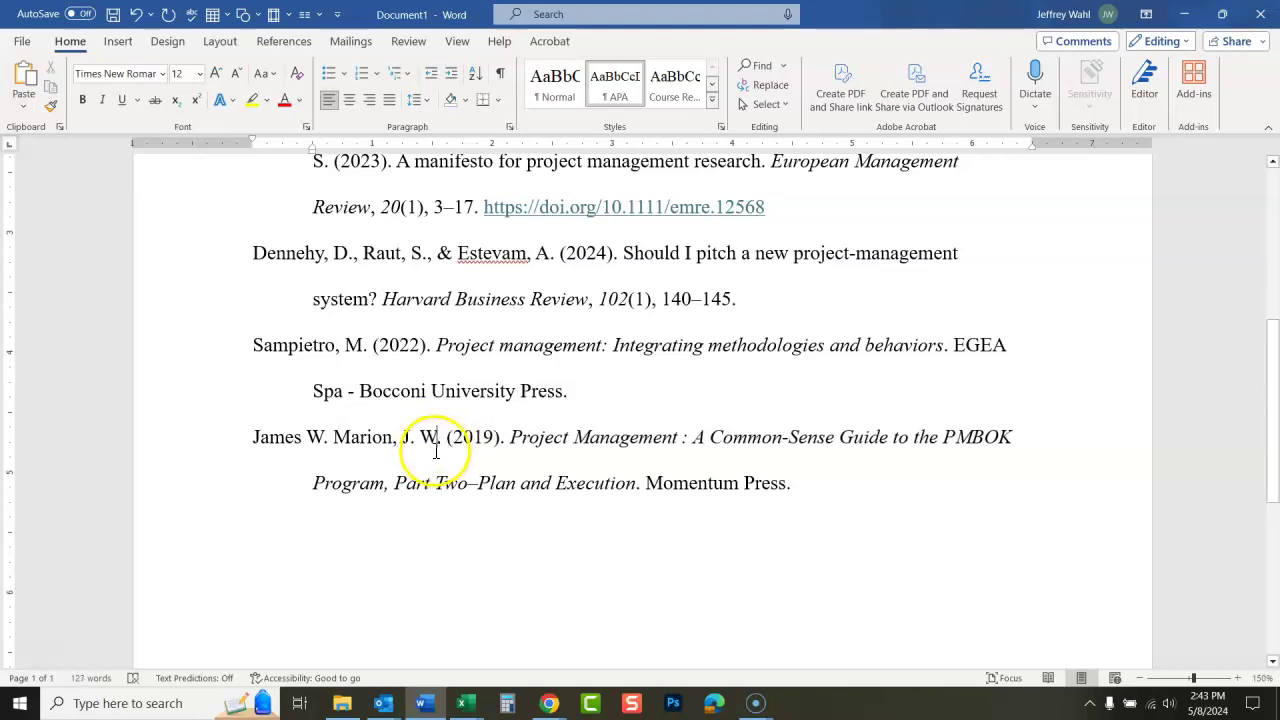
{"action": "left_click", "coordinate": [335, 437]}
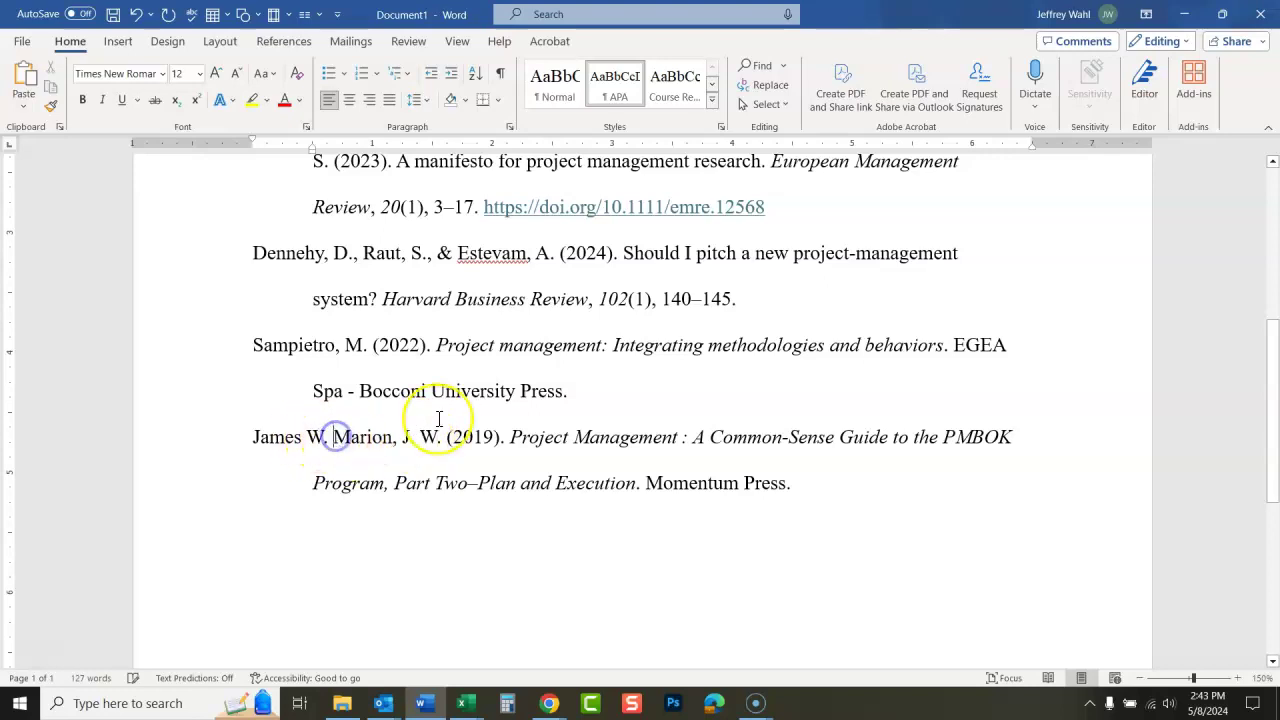
{"action": "key", "text": "BackSpace"}
{"action": "key", "text": "BackSpace"}
{"action": "key", "text": "BackSpace"}
{"action": "key", "text": "BackSpace"}
{"action": "key", "text": "BackSpace"}
{"action": "key", "text": "BackSpace"}
{"action": "key", "text": "BackSpace"}
{"action": "key", "text": "BackSpace"}
{"action": "key", "text": "BackSpace"}
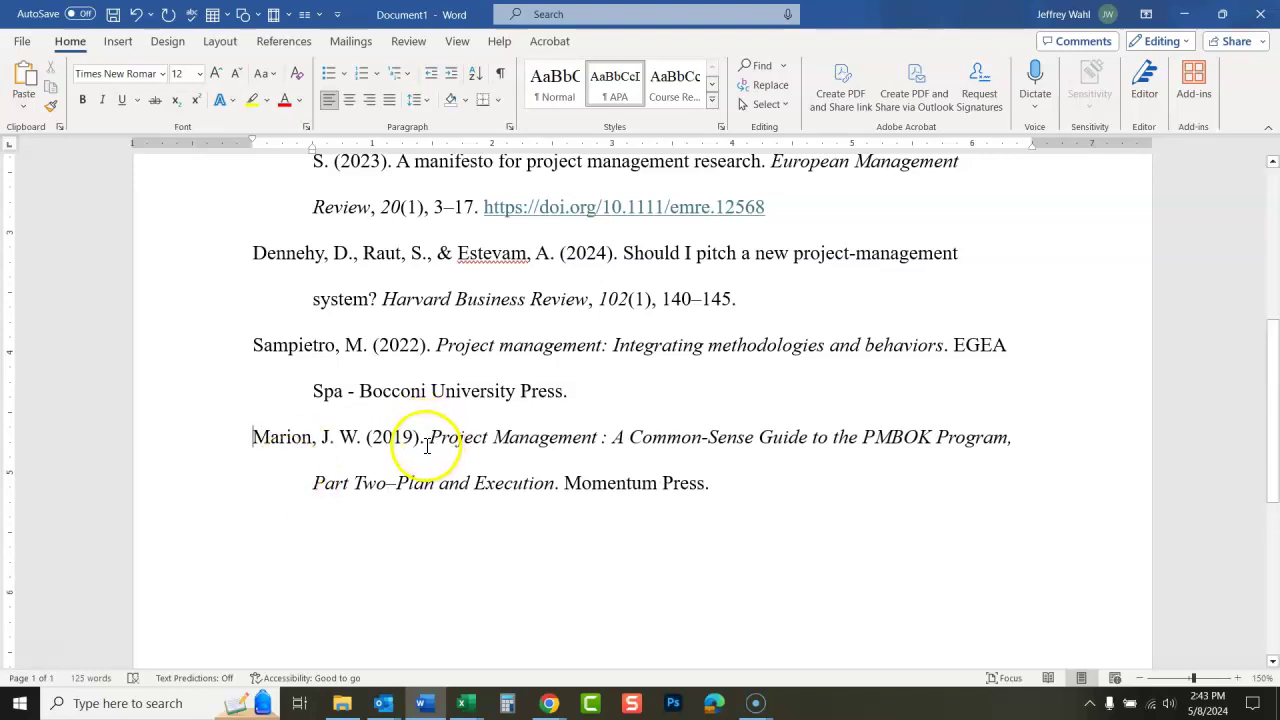
- Remove the space before the colon in the PMBOK title and lowercase the initials of "Management", "Common-Sense", "Guide", "Program", "Part", "Two", "Plan" and "Execution"
{"action": "left_click", "coordinate": [601, 441]}
{"action": "key", "text": "Delete"}
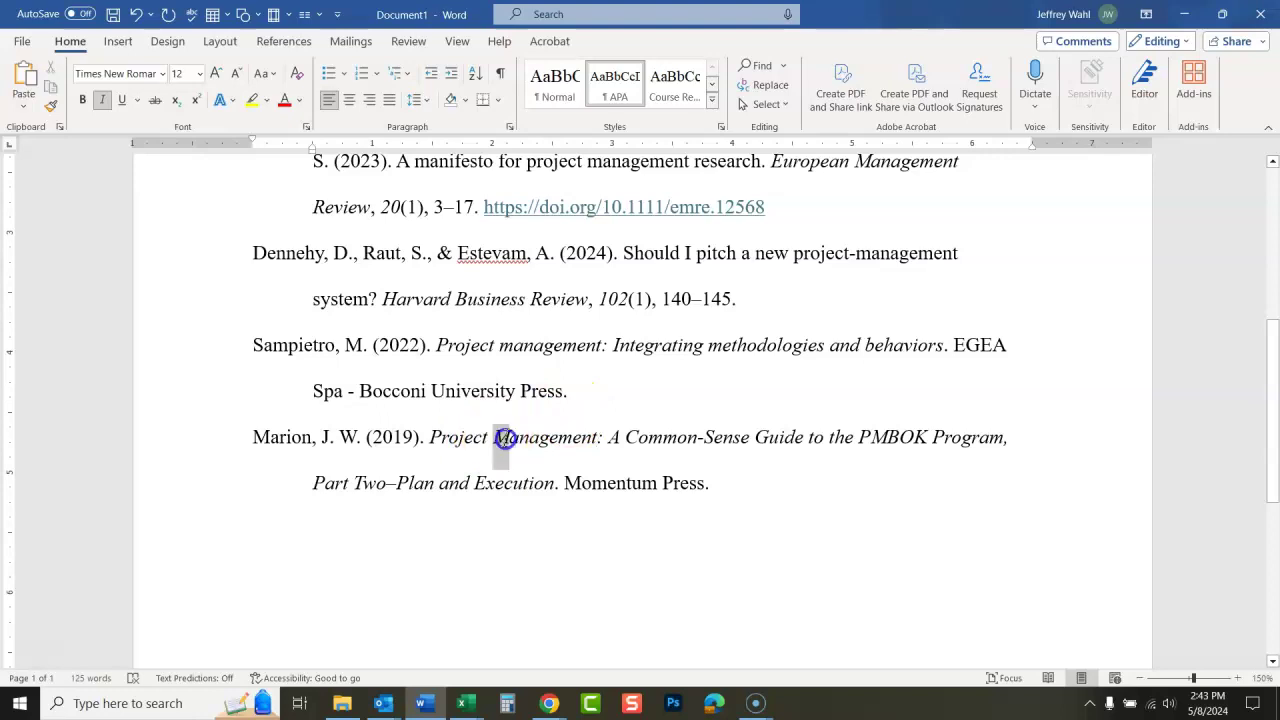
{"action": "left_click_drag", "start_coordinate": [505, 437], "coordinate": [507, 446]}
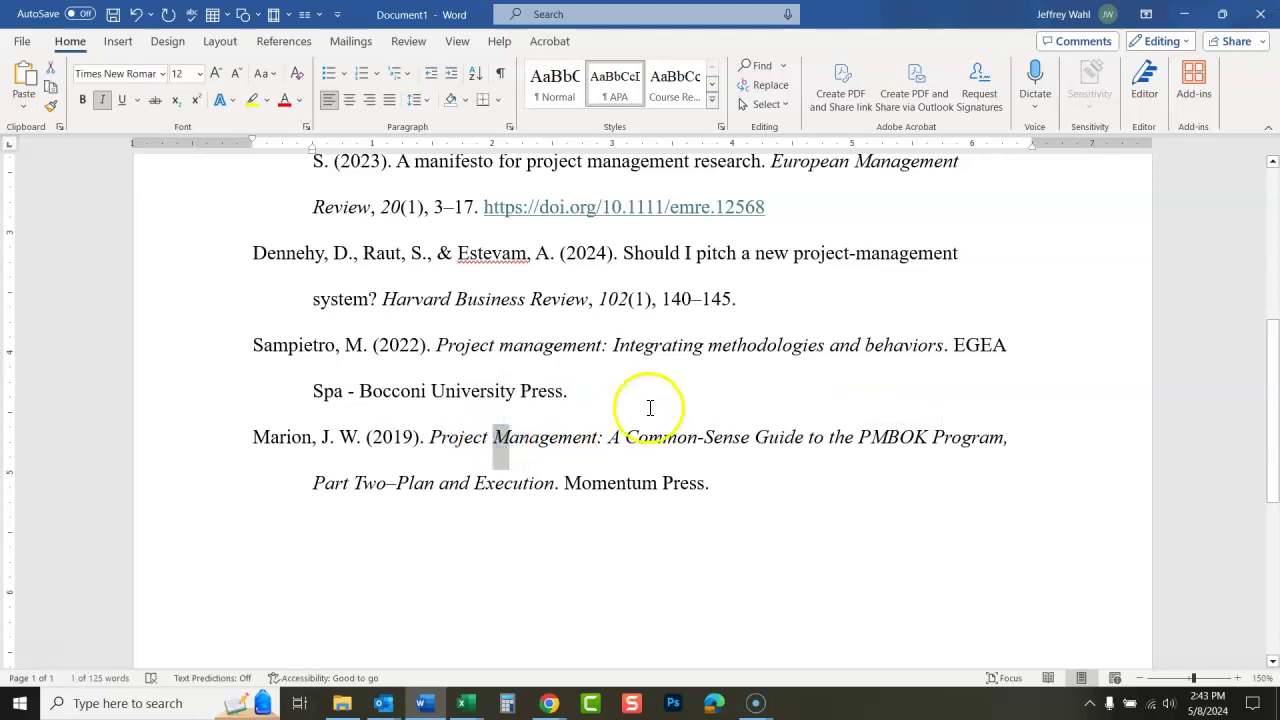
{"action": "left_click_drag", "start_coordinate": [704, 437], "coordinate": [712, 441]}
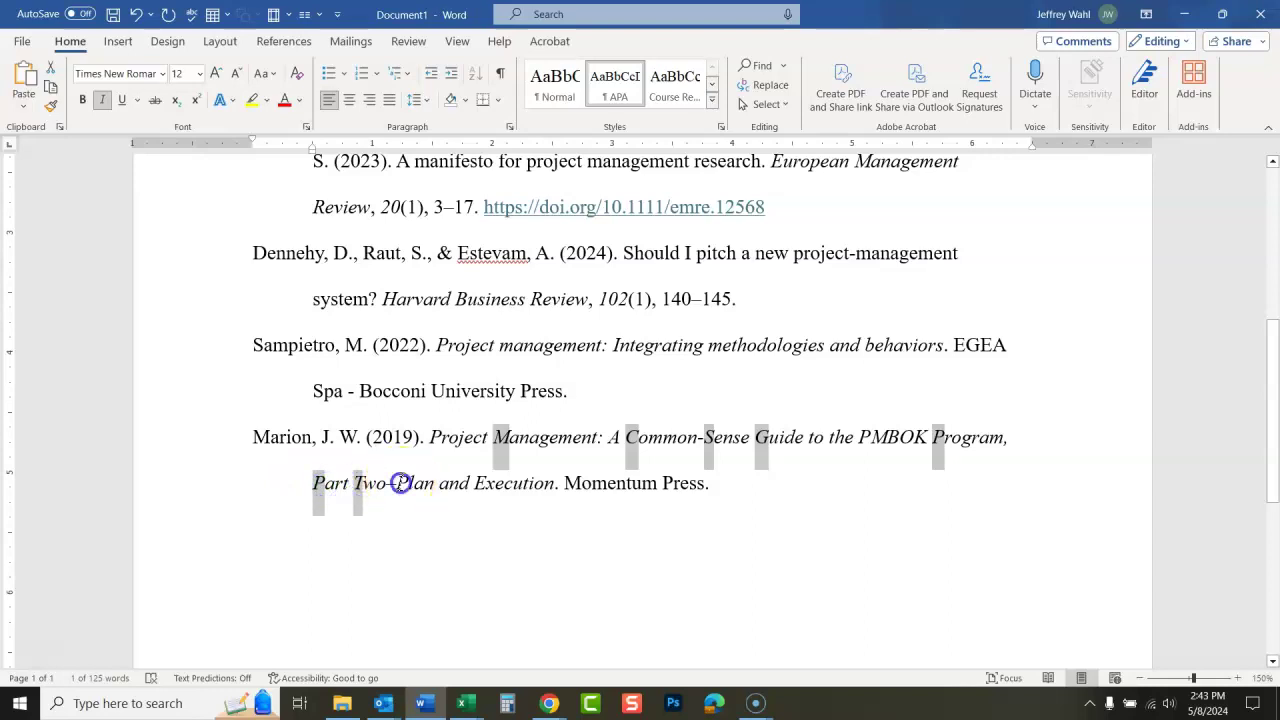
{"action": "left_click", "coordinate": [483, 490]}
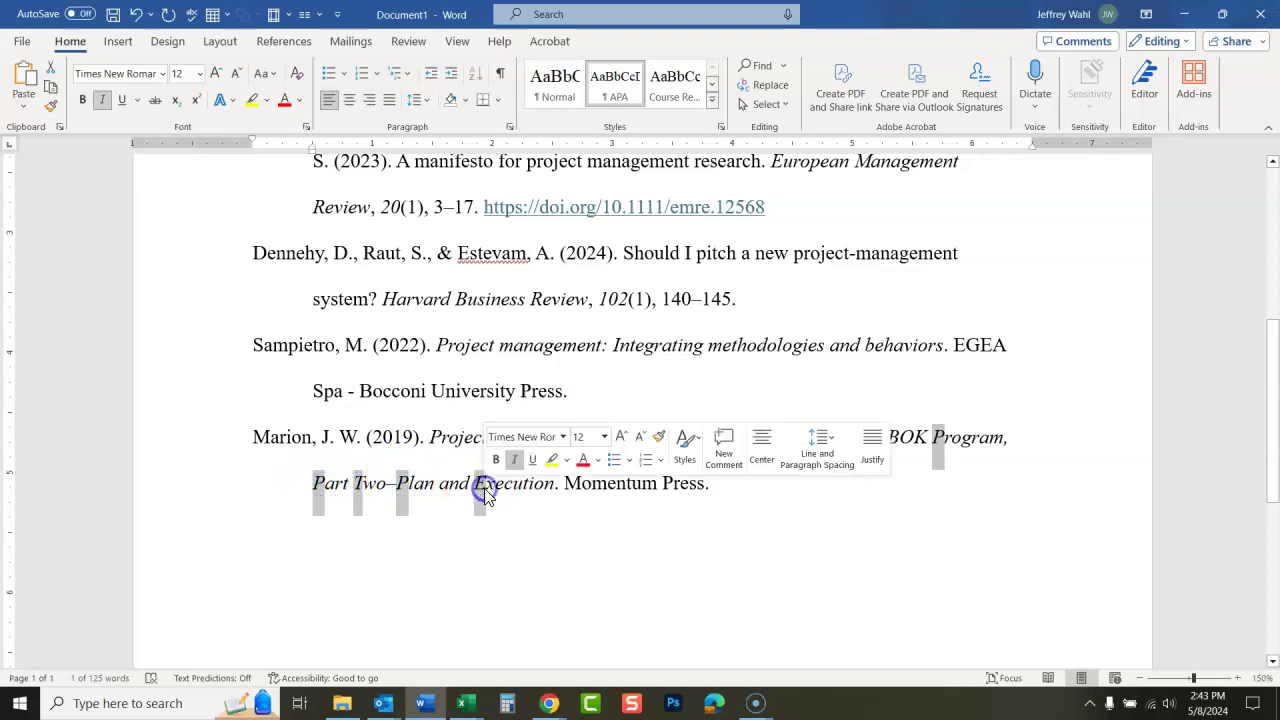
{"action": "key", "text": "ctrl+z"}
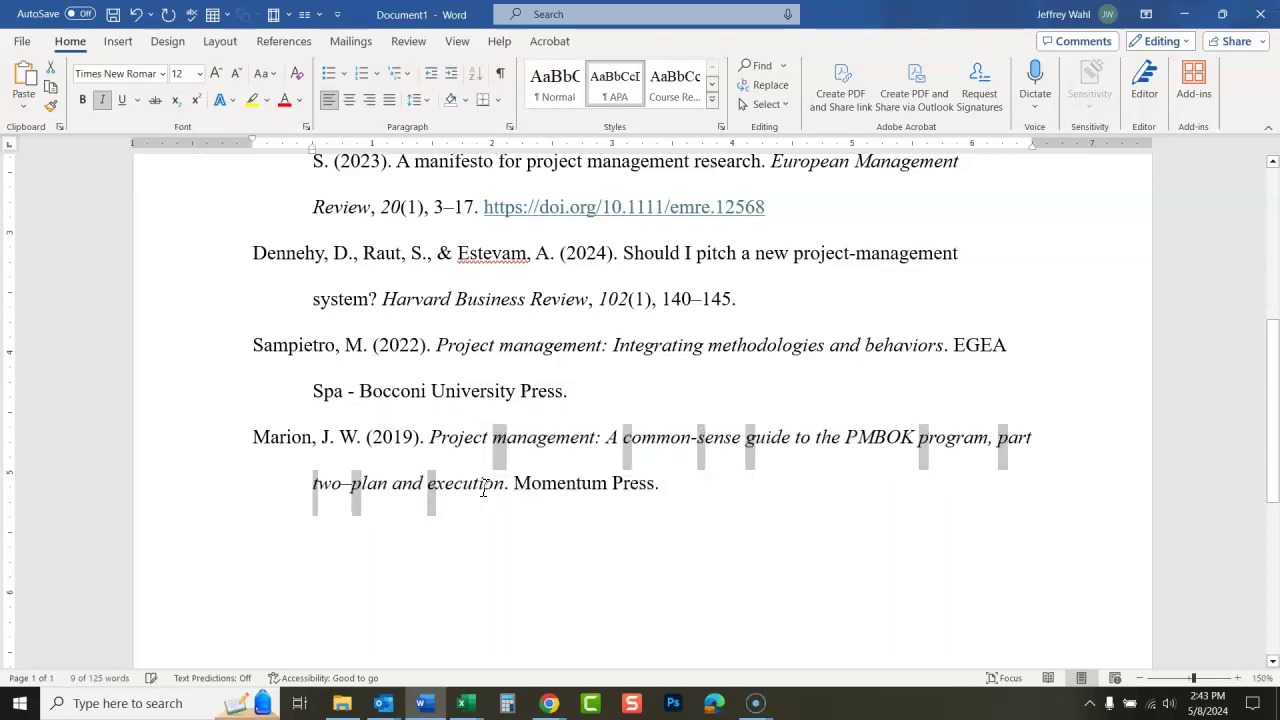
{"action": "left_click", "coordinate": [749, 520]}
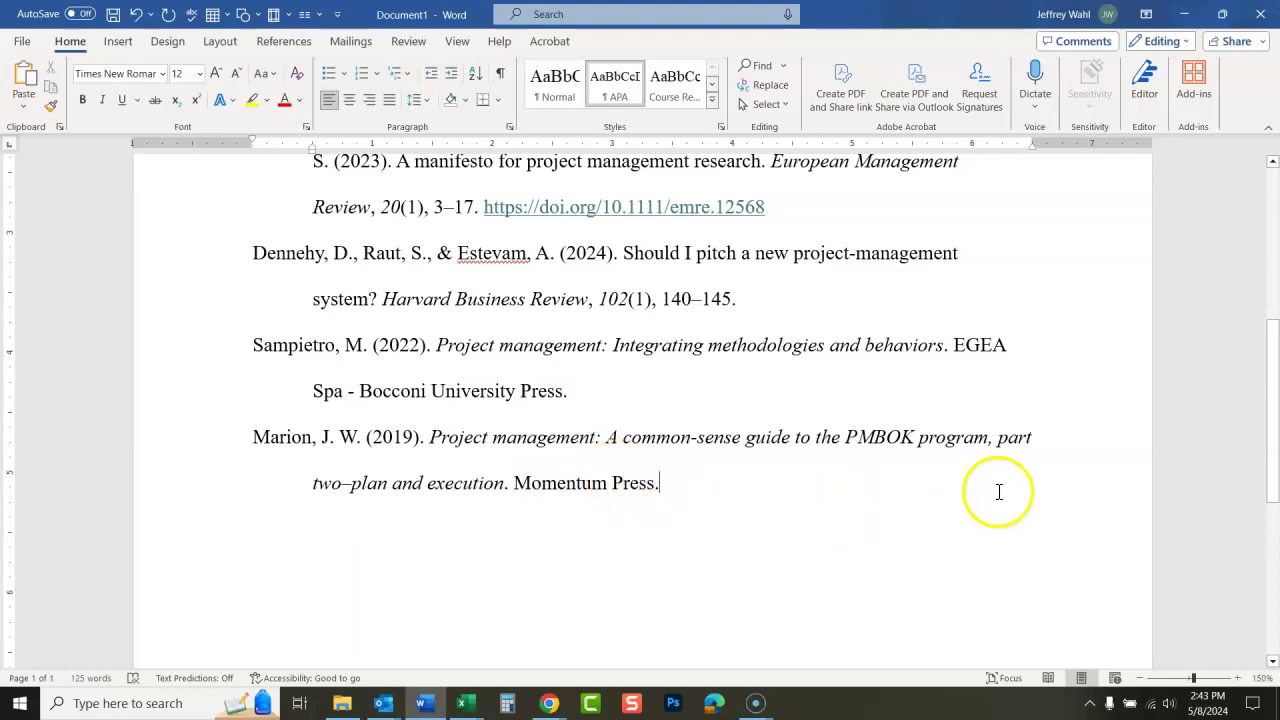
- Sort all the entries below the References heading alphabetically by paragraph text in ascending order, with no header row
{"action": "left_click_drag", "start_coordinate": [1261, 362], "coordinate": [1270, 325]}
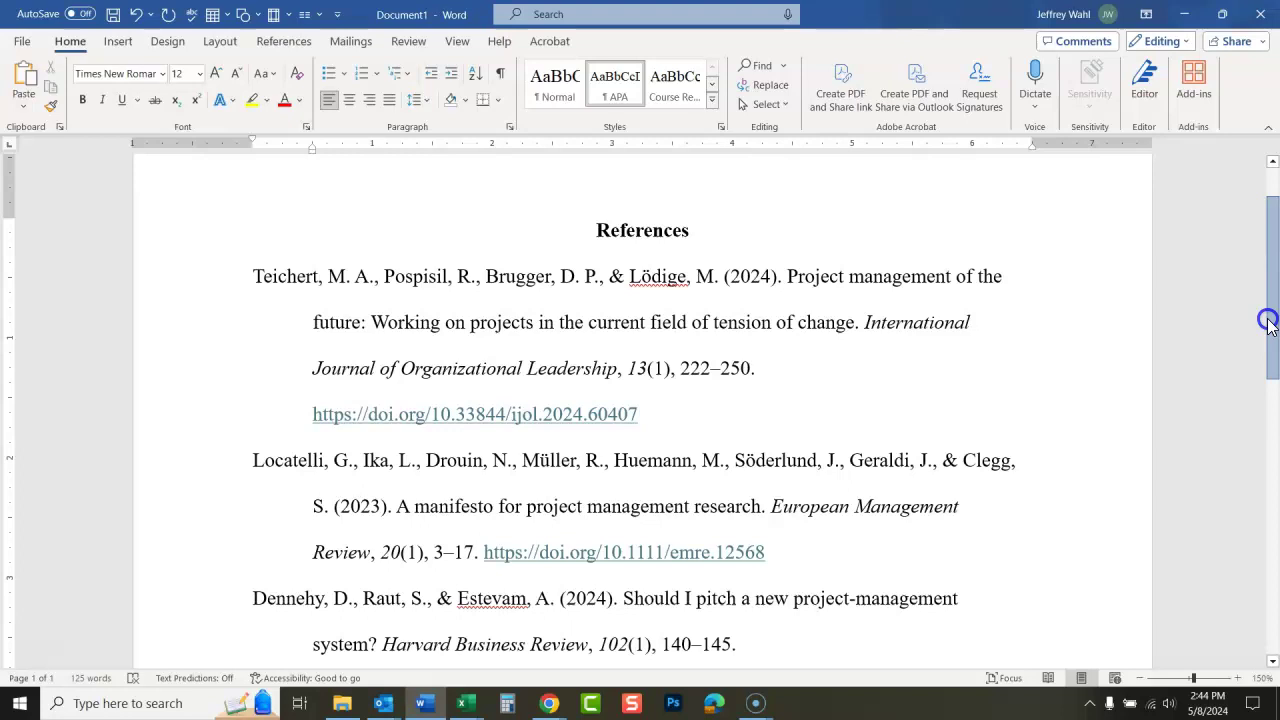
{"action": "left_click_drag", "start_coordinate": [1267, 322], "coordinate": [1274, 398]}
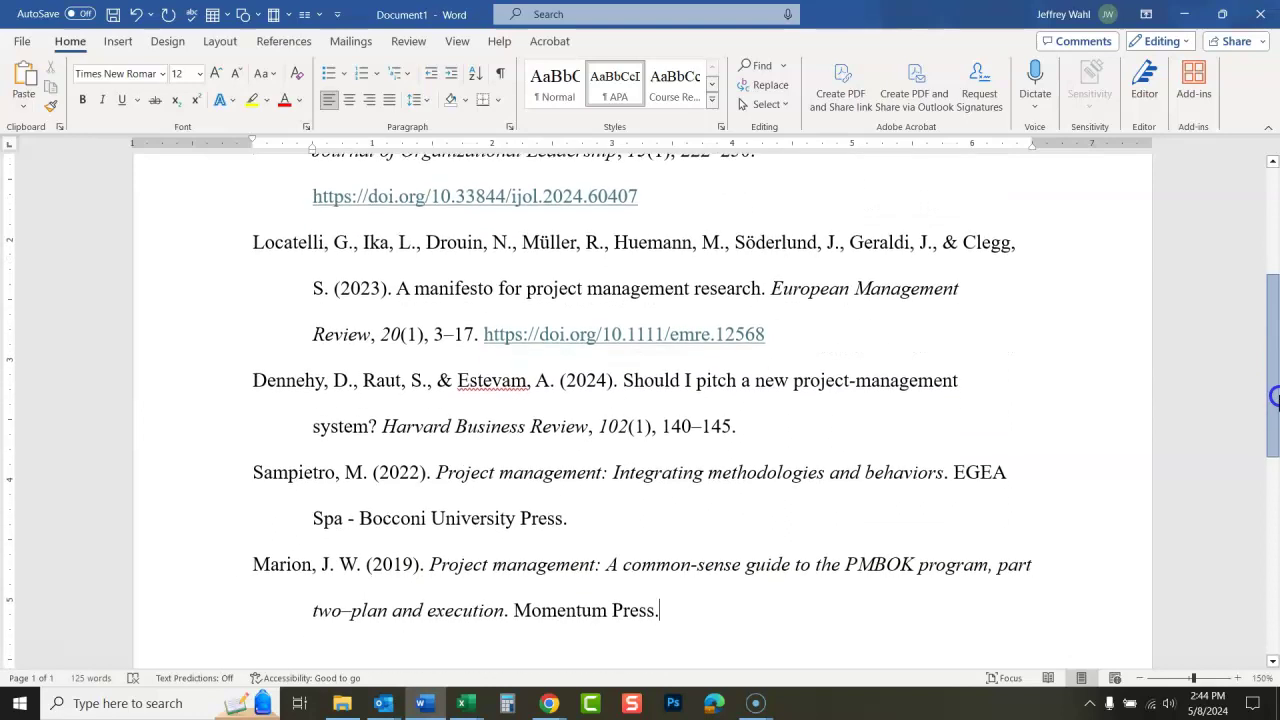
{"action": "mouse_move", "coordinate": [1274, 398]}
{"action": "left_mouse_down"}
{"action": "mouse_move", "coordinate": [1274, 322]}
{"action": "mouse_move", "coordinate": [1276, 338]}
{"action": "left_mouse_up"}
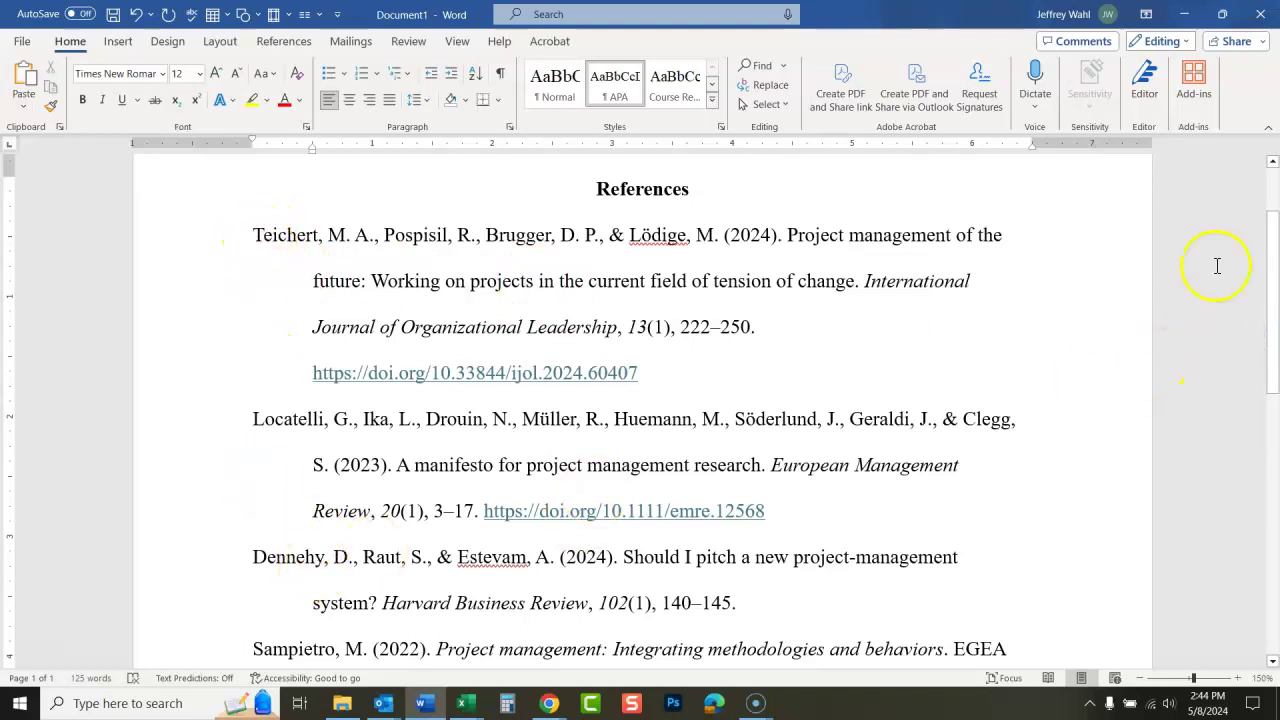
{"action": "left_click_drag", "start_coordinate": [1274, 271], "coordinate": [1272, 238]}
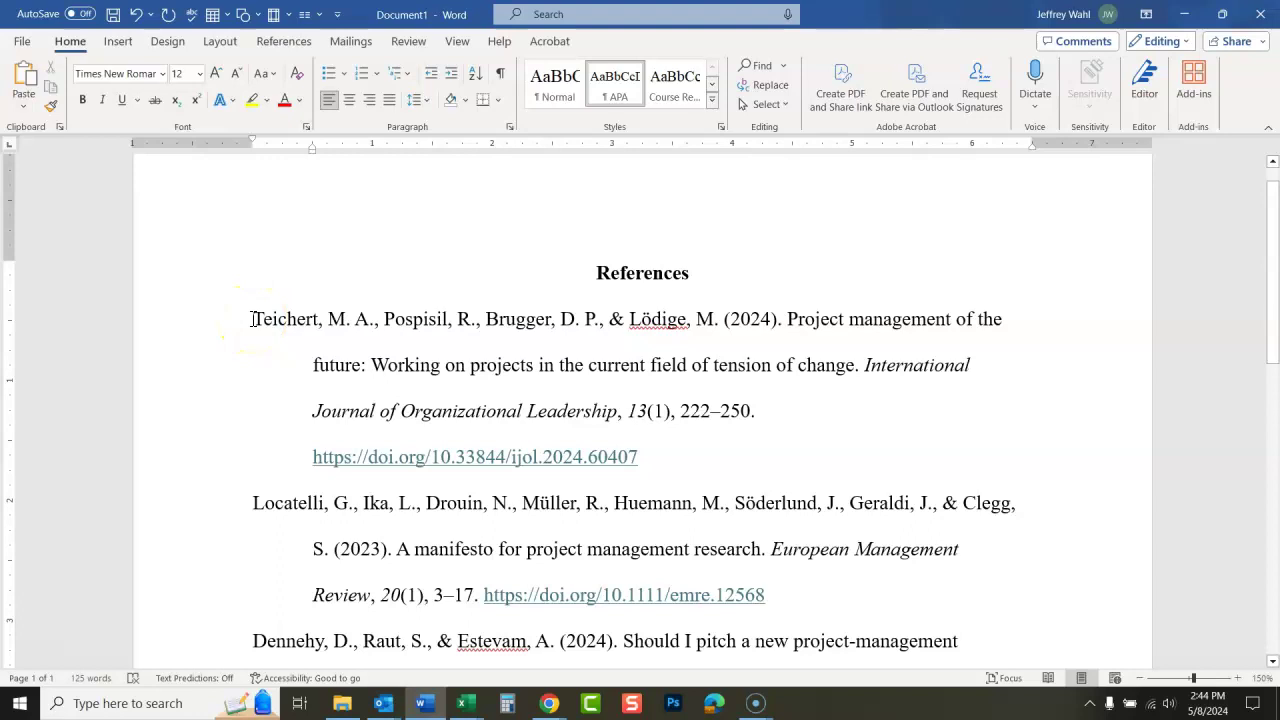
{"action": "left_click_drag", "start_coordinate": [251, 318], "coordinate": [671, 515]}
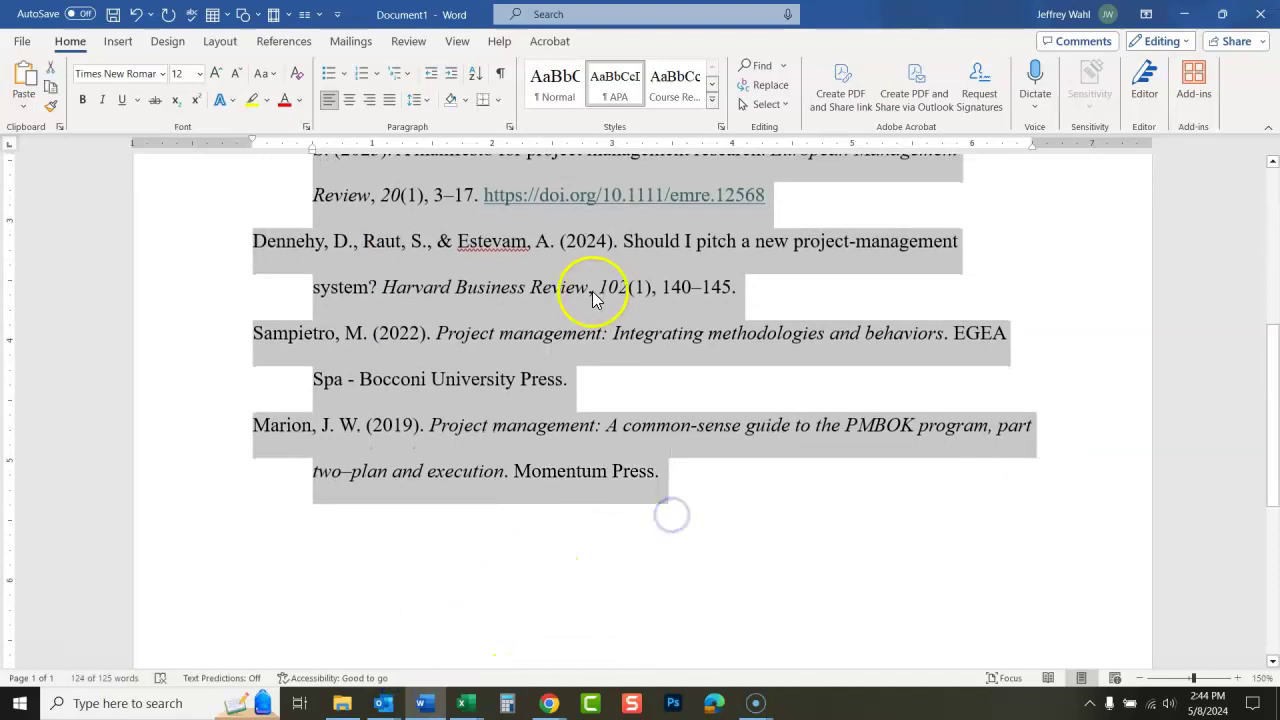
{"action": "left_click", "coordinate": [477, 76]}
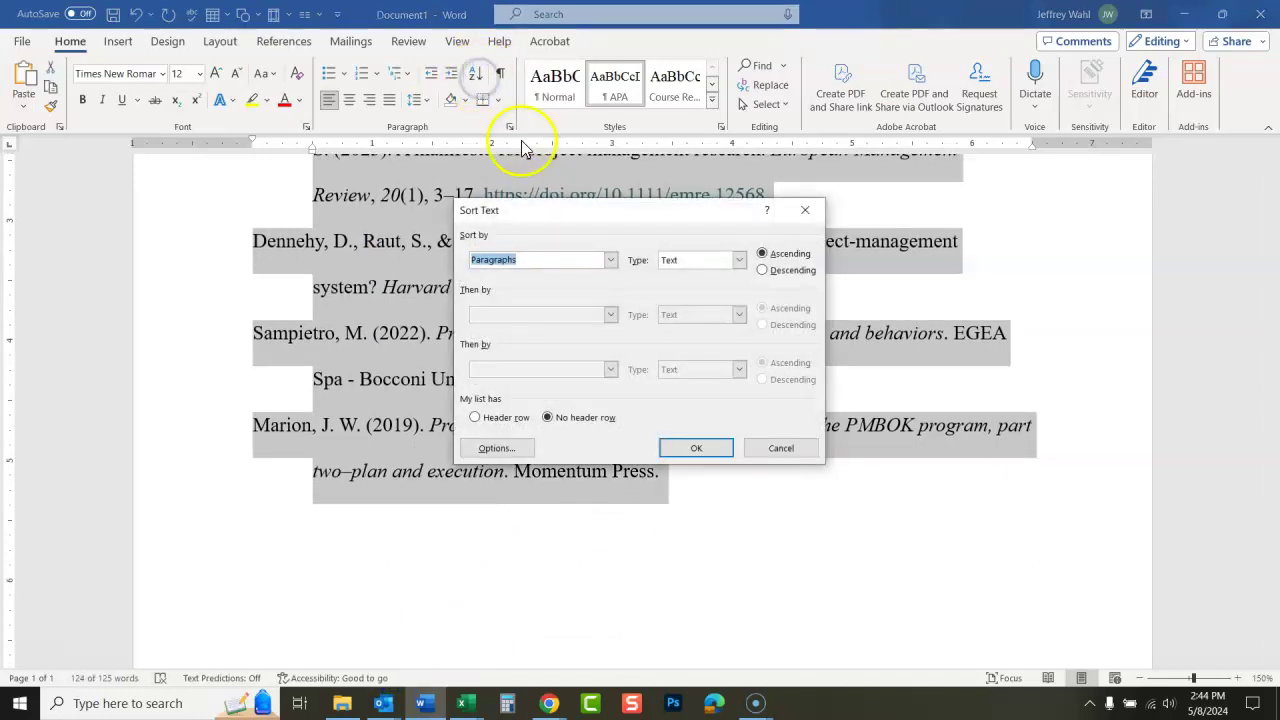
{"action": "left_click", "coordinate": [698, 449]}
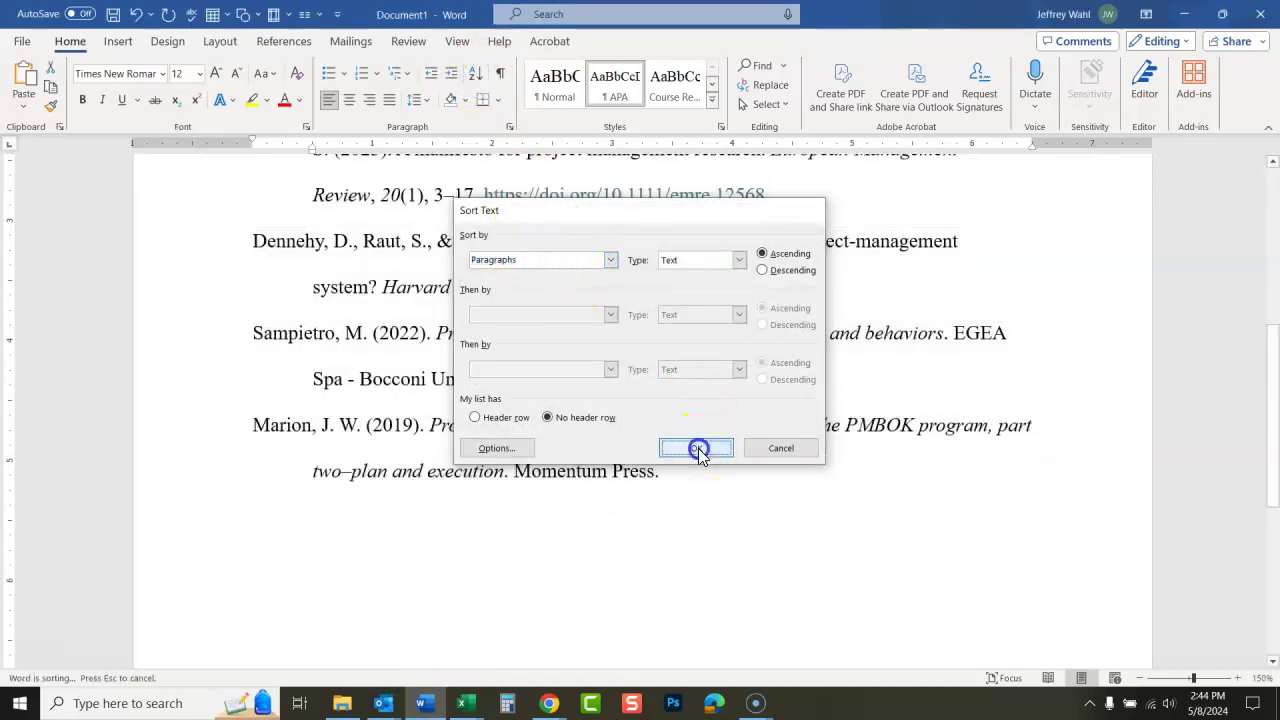
{"action": "left_click", "coordinate": [860, 512]}
{"action": "left_click_drag", "start_coordinate": [1270, 420], "coordinate": [1273, 292]}
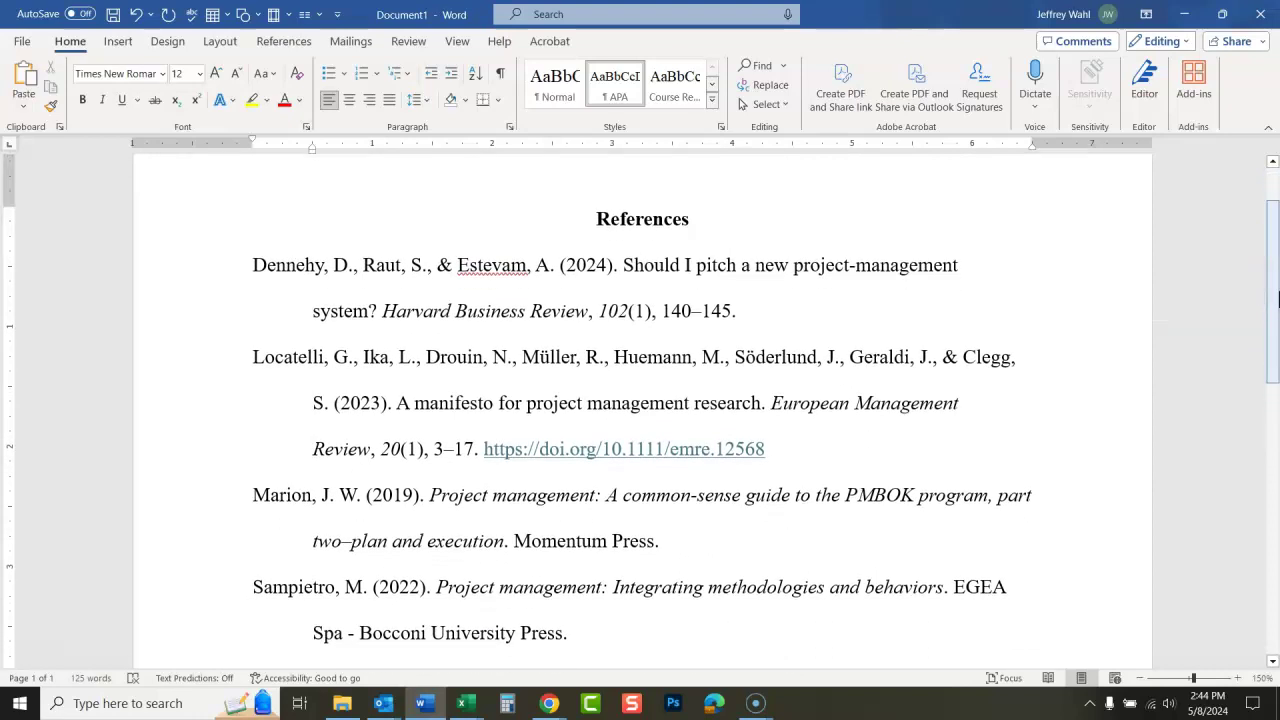